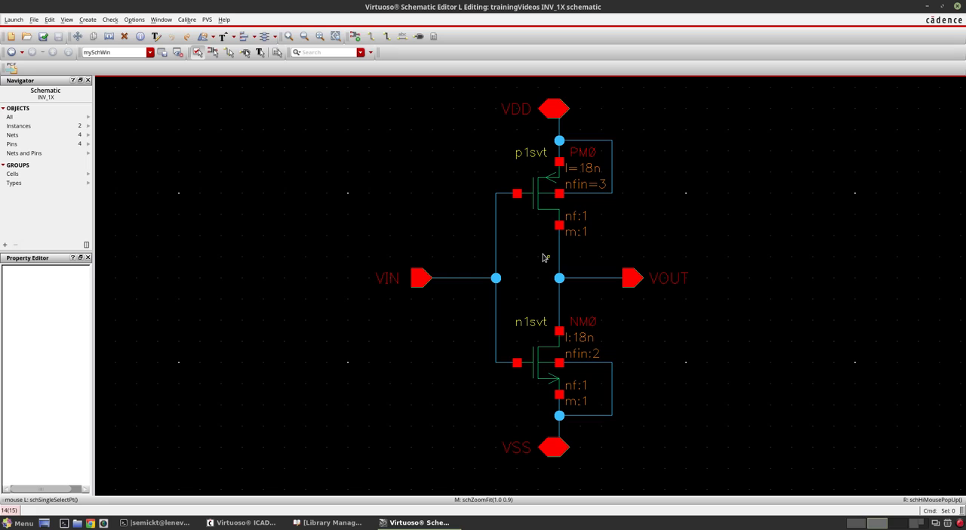
# - Switch to Sketchpad and draw the first strokes of a gate symbol with the Pen brush
pyautogui.click(865, 524)
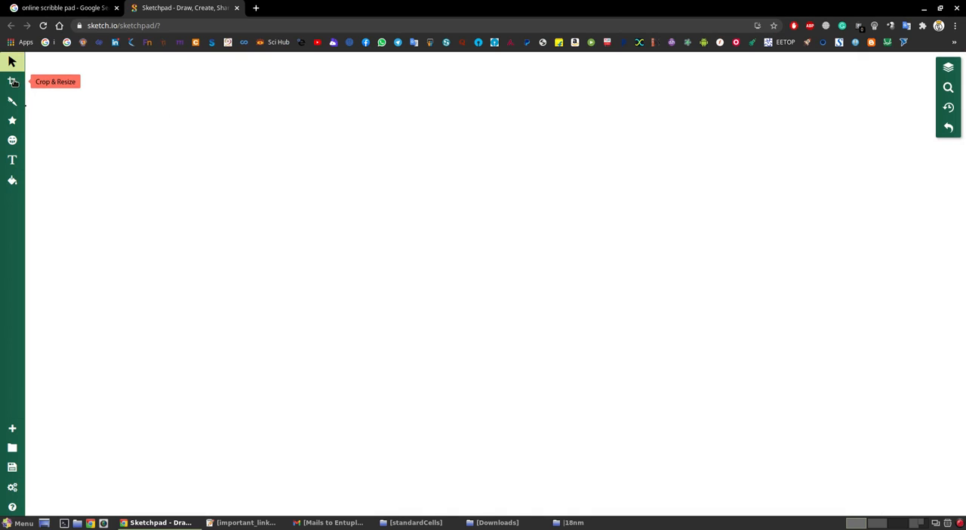
pyautogui.click(14, 105)
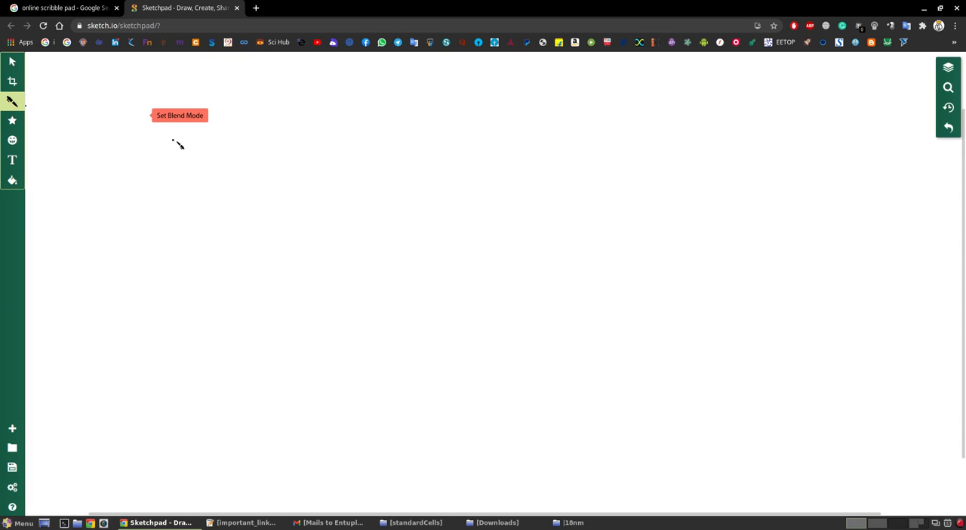
pyautogui.moveTo(156, 141)
pyautogui.mouseDown()
pyautogui.moveTo(181, 140)
pyautogui.moveTo(184, 165)
pyautogui.moveTo(183, 123)
pyautogui.moveTo(185, 162)
pyautogui.moveTo(213, 137)
pyautogui.mouseUp()
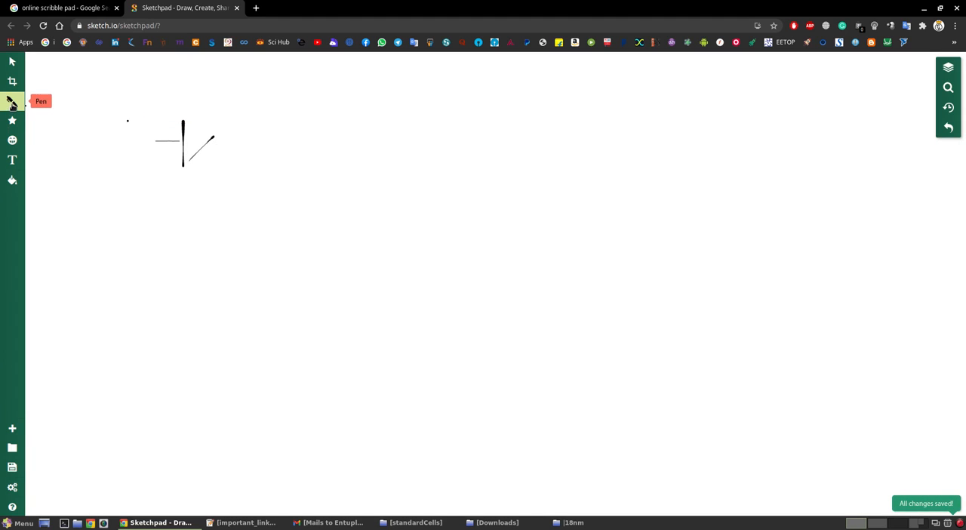
pyautogui.moveTo(185, 121); pyautogui.dragTo(217, 122)
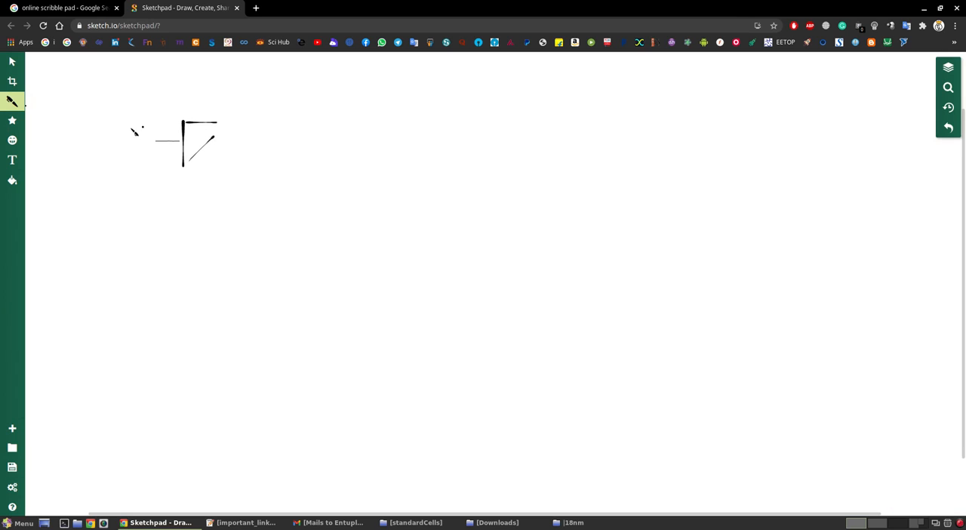
# - Change the drawing brush to Pencil, keeping its 3px line width
pyautogui.click(12, 100)
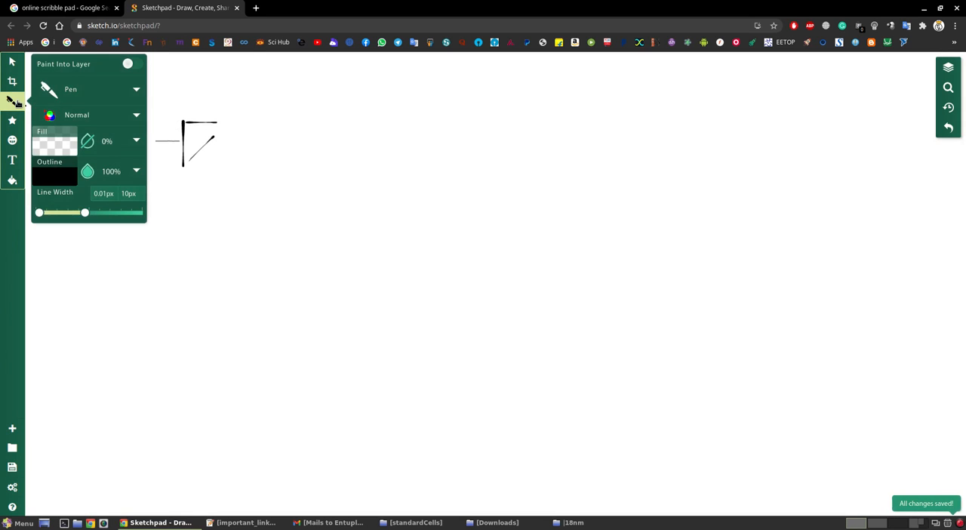
pyautogui.click(79, 92)
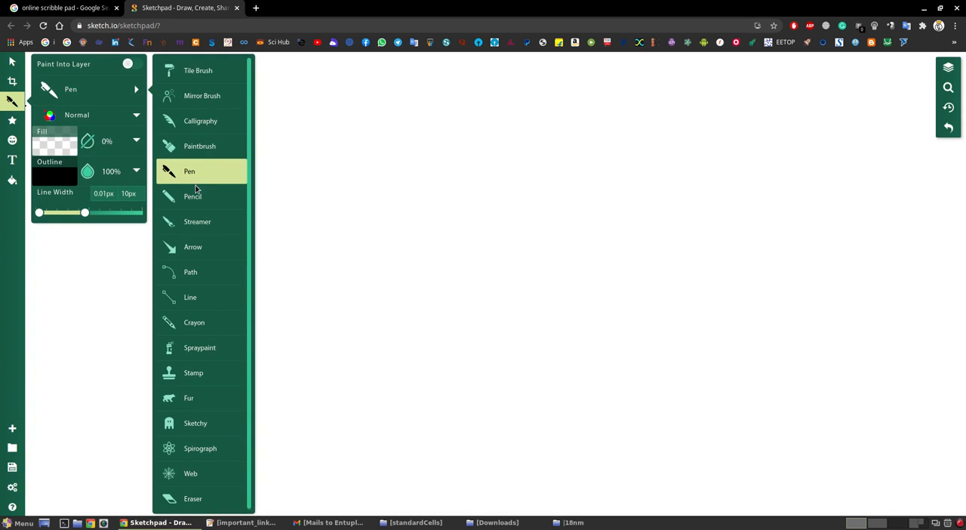
pyautogui.click(194, 195)
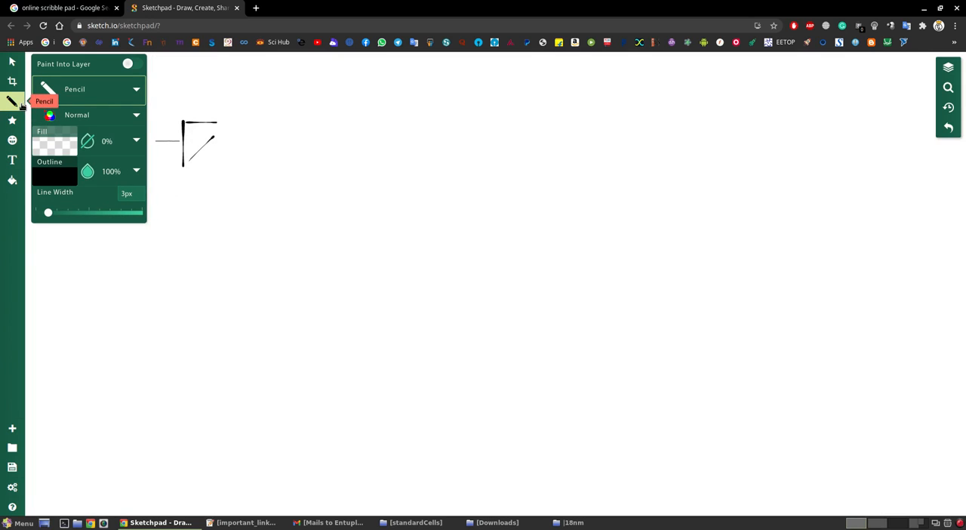
pyautogui.click(12, 63)
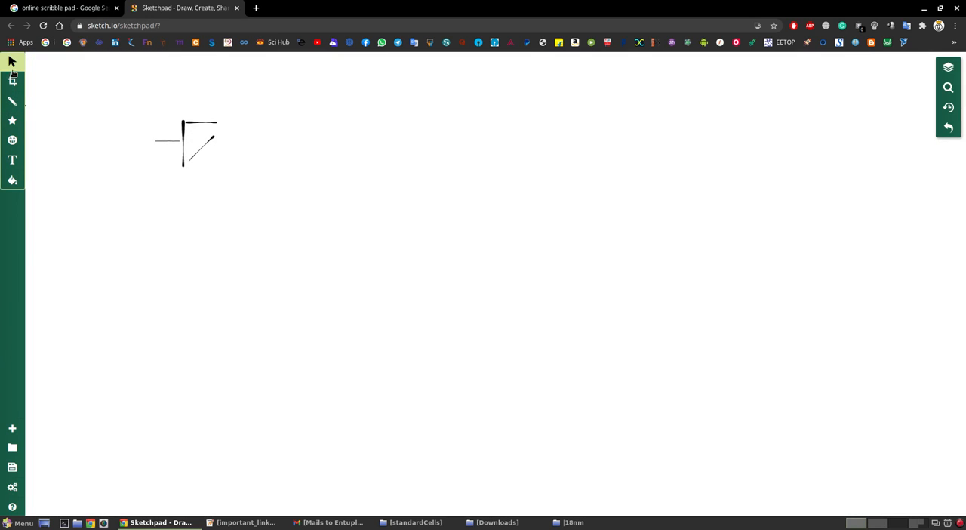
pyautogui.click(14, 103)
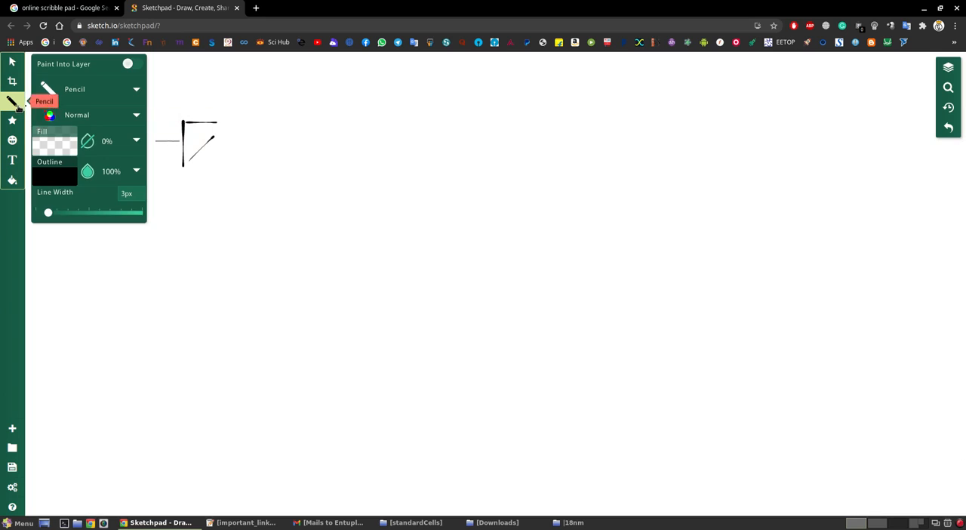
pyautogui.click(18, 108)
# - Draw an inverter symbol with an input line and an output line near the canvas's upper edge
pyautogui.moveTo(409, 108)
pyautogui.mouseDown()
pyautogui.moveTo(504, 108)
pyautogui.moveTo(504, 124)
pyautogui.mouseUp()
pyautogui.moveTo(506, 90)
pyautogui.mouseDown()
pyautogui.moveTo(533, 127)
pyautogui.moveTo(527, 111)
pyautogui.mouseUp()
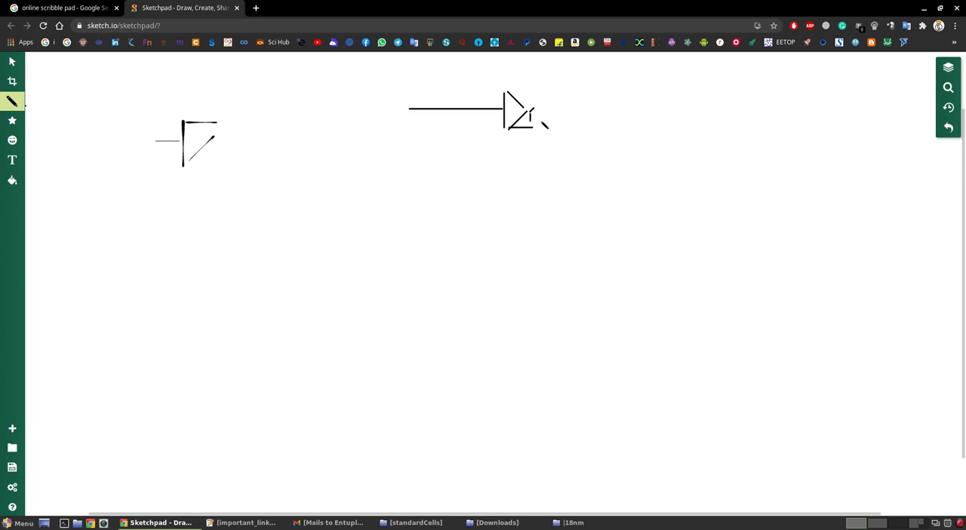
pyautogui.moveTo(542, 110); pyautogui.dragTo(622, 111)
pyautogui.click(44, 26)
# - Sketch a two-pulse square input waveform below the inverter and the inverted output waveform beneath it
pyautogui.moveTo(223, 250)
pyautogui.mouseDown()
pyautogui.moveTo(291, 251)
pyautogui.moveTo(347, 185)
pyautogui.moveTo(365, 255)
pyautogui.moveTo(425, 185)
pyautogui.moveTo(487, 179)
pyautogui.moveTo(493, 247)
pyautogui.moveTo(563, 238)
pyautogui.mouseUp()
pyautogui.click(612, 182)
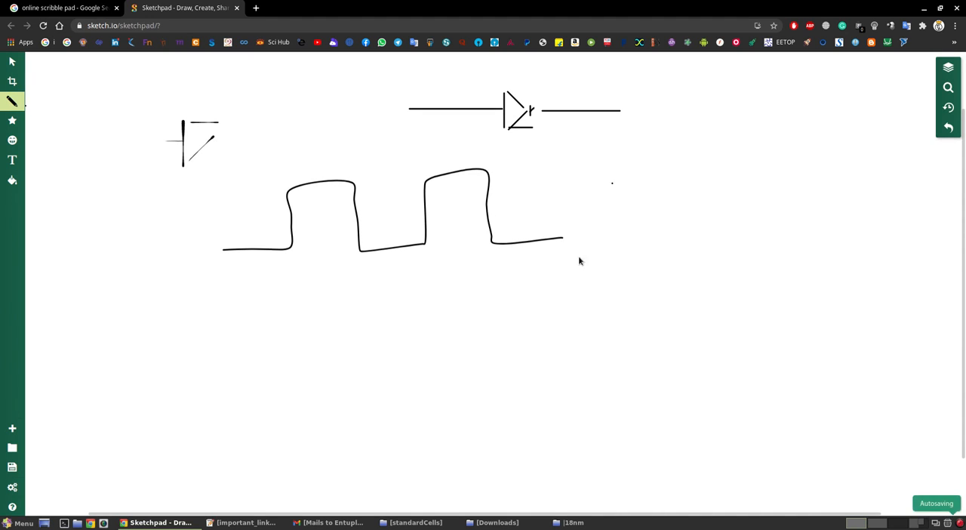
pyautogui.moveTo(218, 299)
pyautogui.mouseDown()
pyautogui.moveTo(295, 300)
pyautogui.moveTo(301, 362)
pyautogui.moveTo(383, 362)
pyautogui.moveTo(371, 299)
pyautogui.moveTo(460, 285)
pyautogui.moveTo(454, 355)
pyautogui.moveTo(537, 351)
pyautogui.moveTo(526, 285)
pyautogui.moveTo(582, 271)
pyautogui.mouseUp()
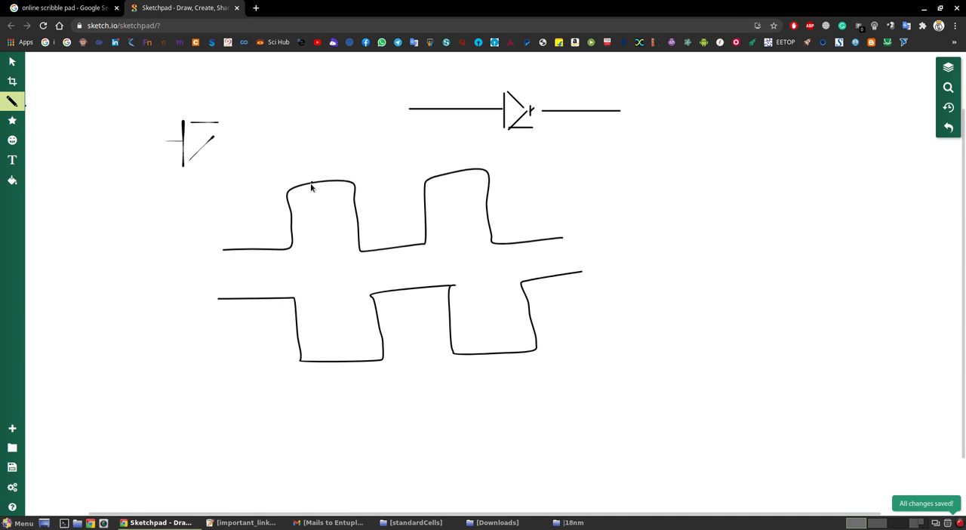
pyautogui.click(313, 257)
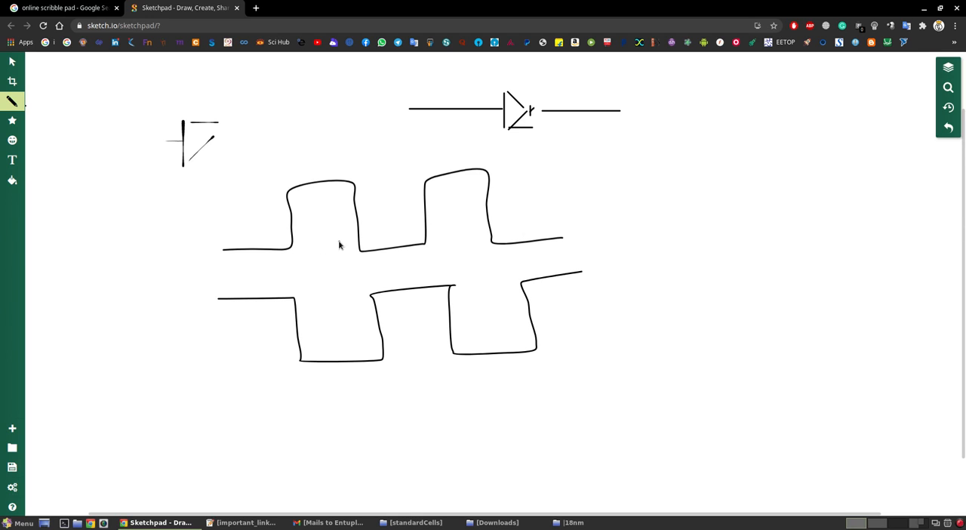
# - Mark one period of the input waveform with a double-headed arrow labelled "10n"
pyautogui.moveTo(253, 147)
pyautogui.mouseDown()
pyautogui.moveTo(261, 173)
pyautogui.moveTo(275, 175)
pyautogui.moveTo(263, 172)
pyautogui.moveTo(266, 148)
pyautogui.moveTo(302, 160)
pyautogui.mouseUp()
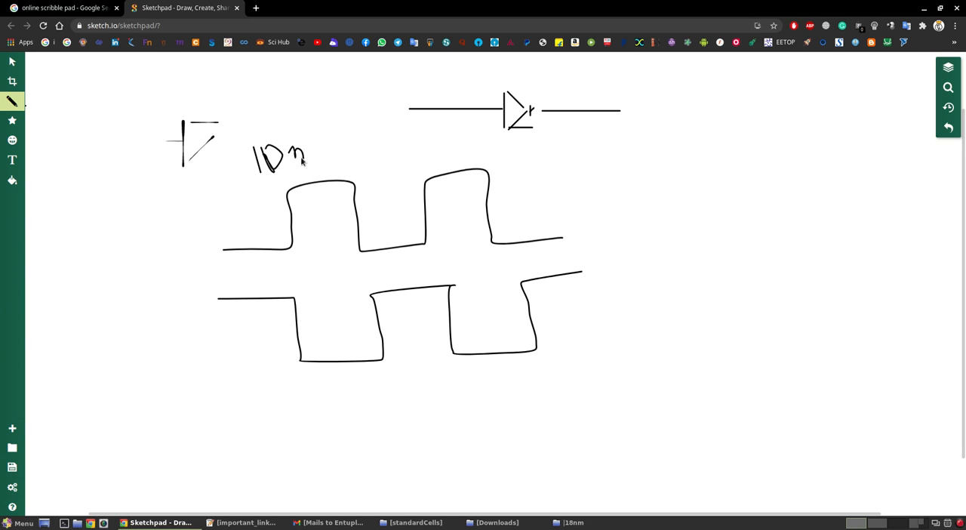
pyautogui.moveTo(203, 186); pyautogui.dragTo(344, 179)
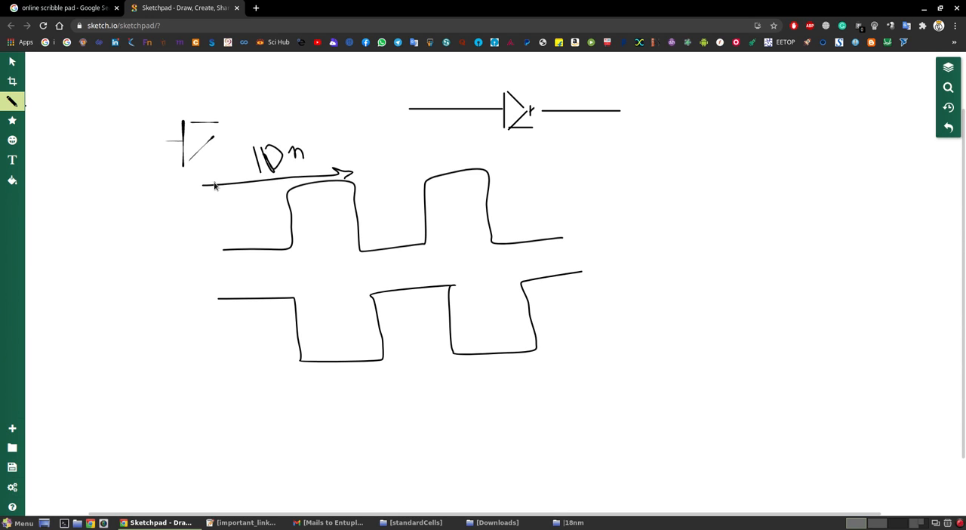
pyautogui.moveTo(217, 170)
pyautogui.mouseDown()
pyautogui.moveTo(208, 184)
pyautogui.moveTo(224, 195)
pyautogui.mouseUp()
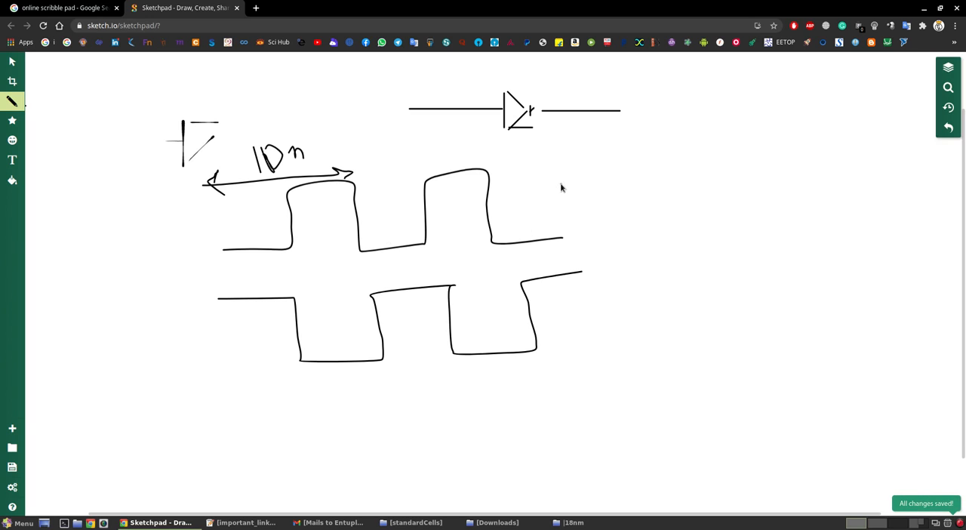
# - Write "5 cycles" beside the waveforms and the stop-time calculation "10n x 5 = 50n" below it
pyautogui.moveTo(583, 172)
pyautogui.mouseDown()
pyautogui.moveTo(563, 184)
pyautogui.moveTo(572, 206)
pyautogui.moveTo(644, 182)
pyautogui.moveTo(646, 189)
pyautogui.mouseUp()
pyautogui.click(467, 202)
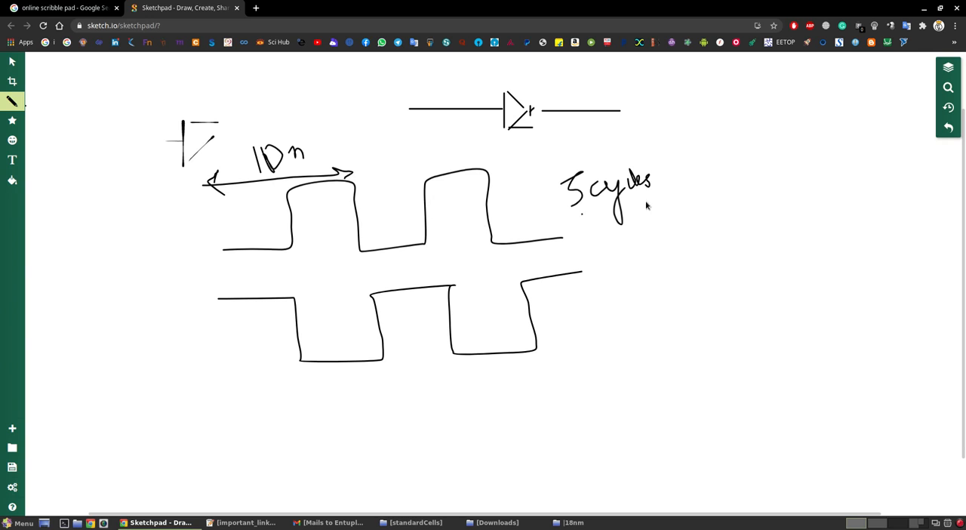
pyautogui.moveTo(647, 220); pyautogui.dragTo(647, 254)
pyautogui.moveTo(662, 229)
pyautogui.mouseDown()
pyautogui.moveTo(663, 242)
pyautogui.moveTo(672, 227)
pyautogui.mouseUp()
pyautogui.moveTo(681, 241)
pyautogui.mouseDown()
pyautogui.moveTo(684, 229)
pyautogui.moveTo(725, 240)
pyautogui.moveTo(774, 219)
pyautogui.mouseUp()
pyautogui.moveTo(797, 210); pyautogui.dragTo(800, 234)
pyautogui.moveTo(797, 214)
pyautogui.mouseDown()
pyautogui.moveTo(807, 213)
pyautogui.moveTo(811, 228)
pyautogui.moveTo(819, 220)
pyautogui.moveTo(823, 234)
pyautogui.mouseUp()
pyautogui.moveTo(823, 223)
pyautogui.mouseDown()
pyautogui.moveTo(833, 217)
pyautogui.moveTo(838, 235)
pyautogui.mouseUp()
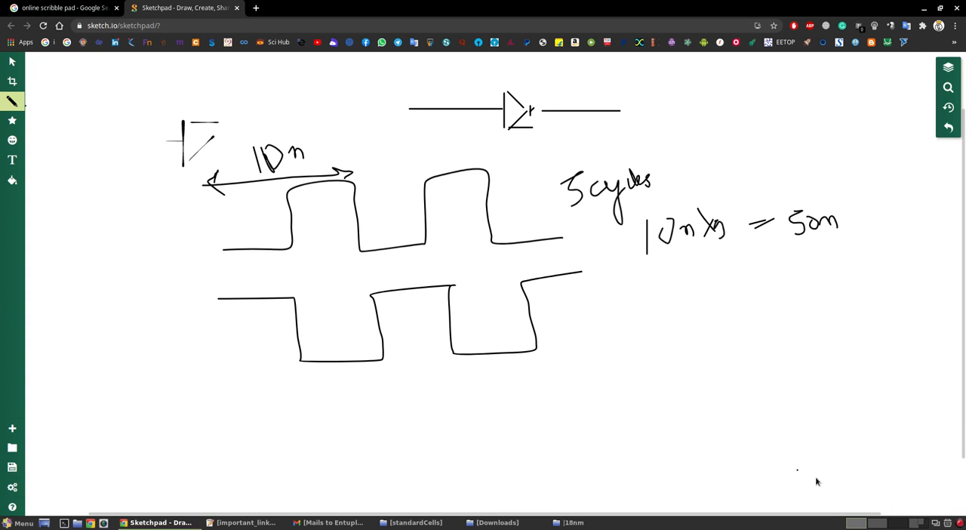
# - Switch to Virtuoso, launch ADE L from the INV_1X schematic and place its window over the schematic
pyautogui.click(877, 522)
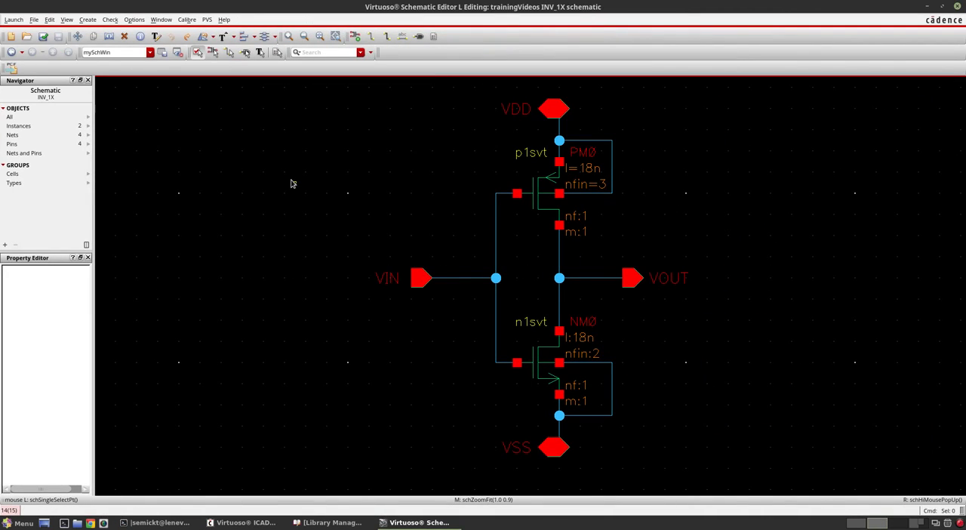
pyautogui.click(14, 20)
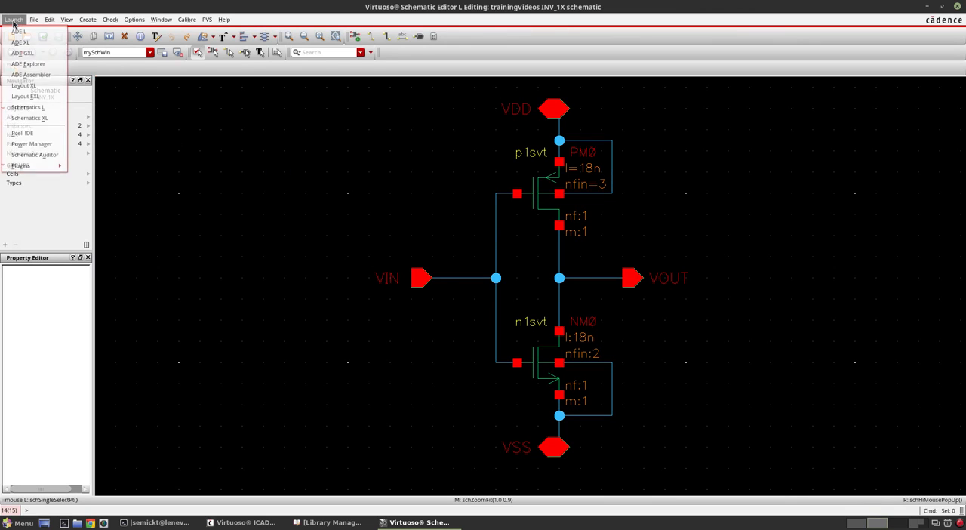
pyautogui.click(20, 32)
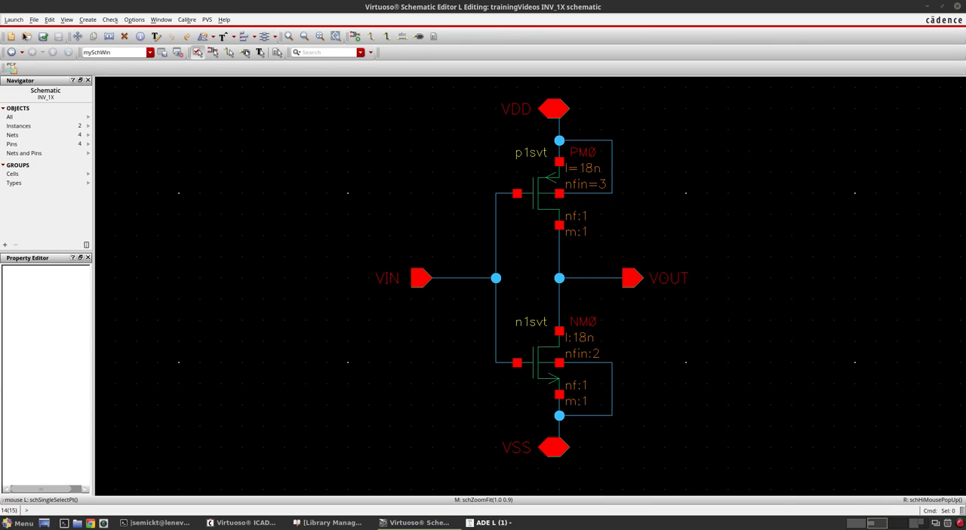
pyautogui.moveTo(108, 140); pyautogui.dragTo(340, 143)
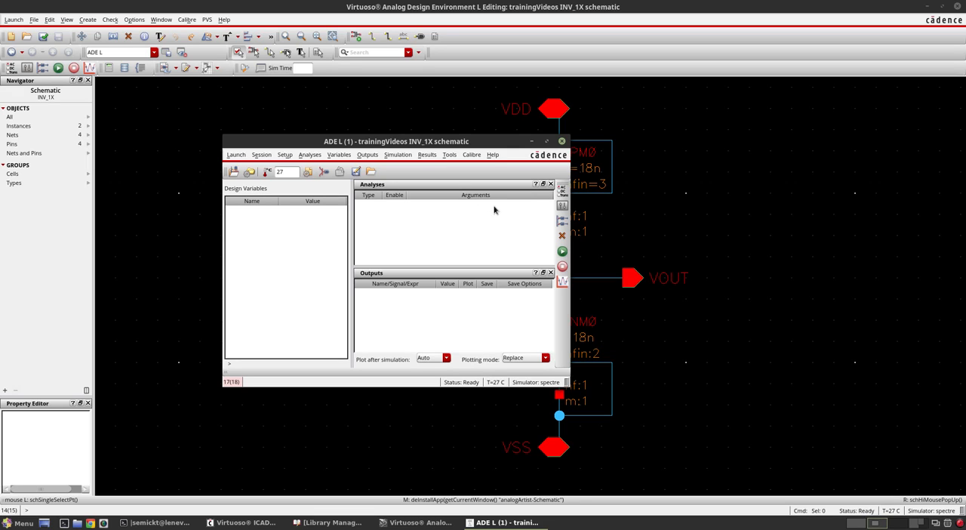
# - Set up a transient analysis with a stop time of 50n and moderate accuracy defaults
pyautogui.click(561, 193)
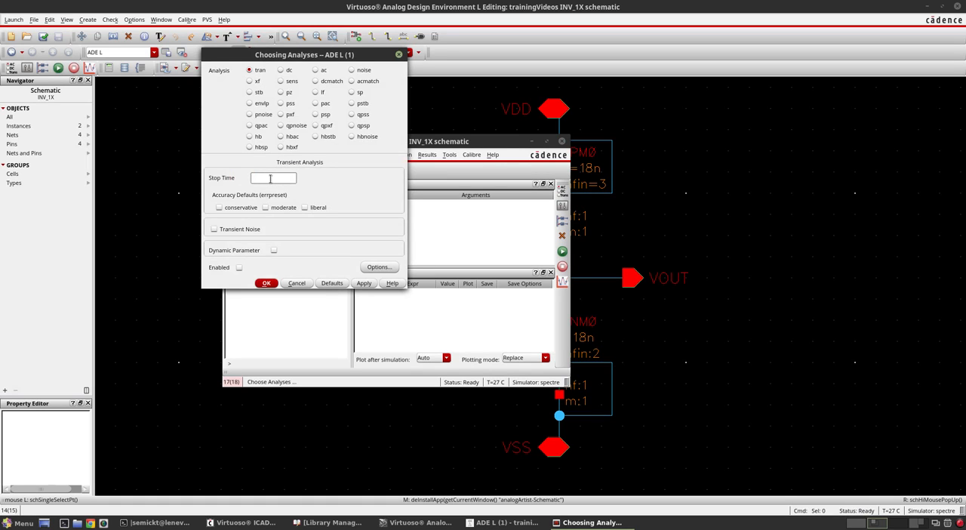
pyautogui.click(865, 521)
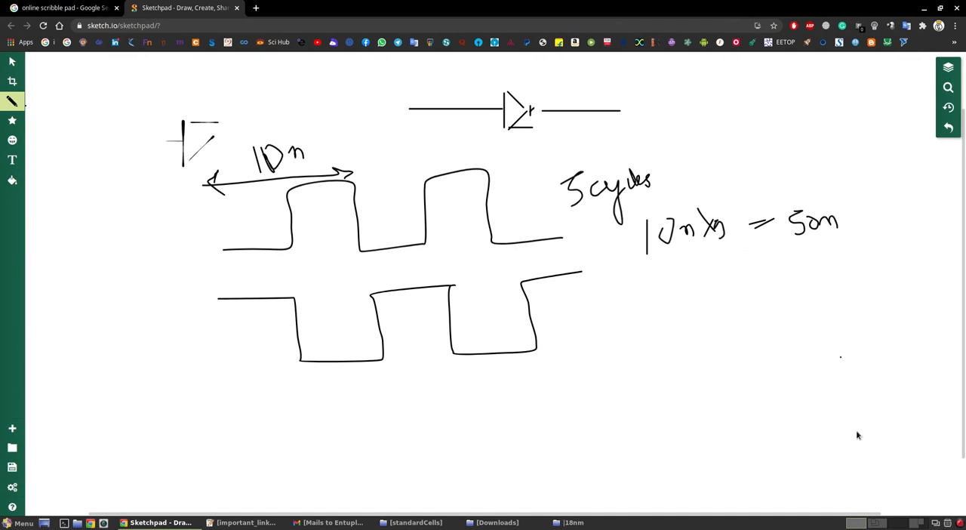
pyautogui.click(876, 521)
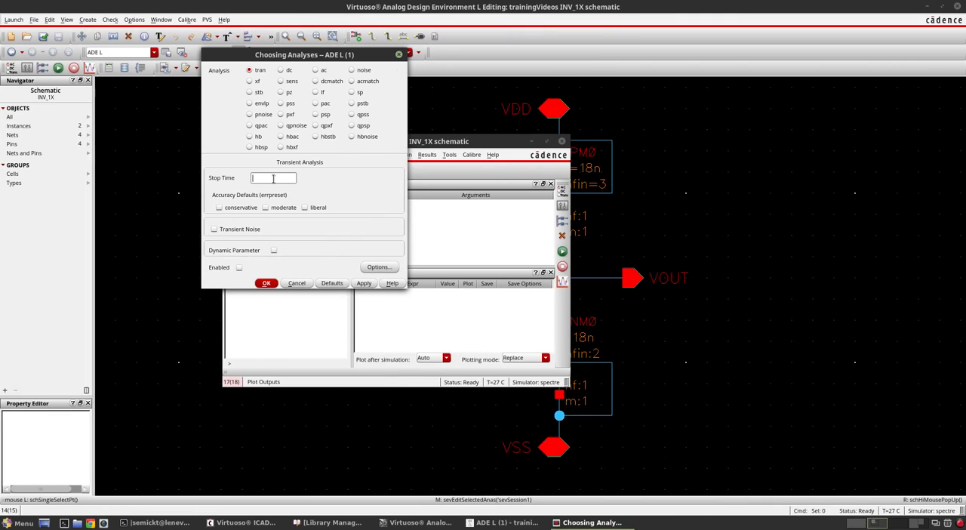
pyautogui.write('50n')
pyautogui.click(275, 212)
# - Switch to Sketchpad, write "66.66666" below the calculation and underline its decimal digits
pyautogui.click(857, 524)
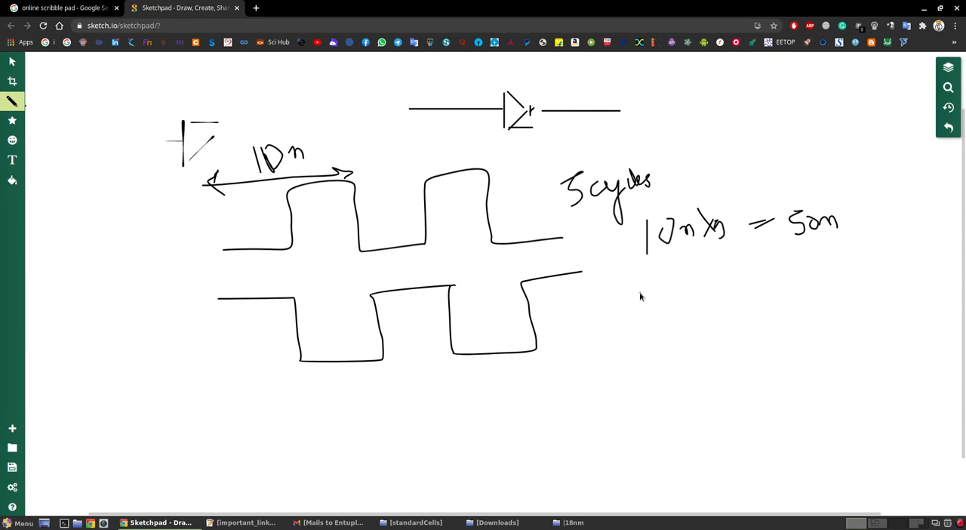
pyautogui.moveTo(640, 294)
pyautogui.mouseDown()
pyautogui.moveTo(648, 326)
pyautogui.moveTo(639, 324)
pyautogui.moveTo(672, 312)
pyautogui.moveTo(669, 323)
pyautogui.moveTo(719, 341)
pyautogui.mouseUp()
pyautogui.click(678, 329)
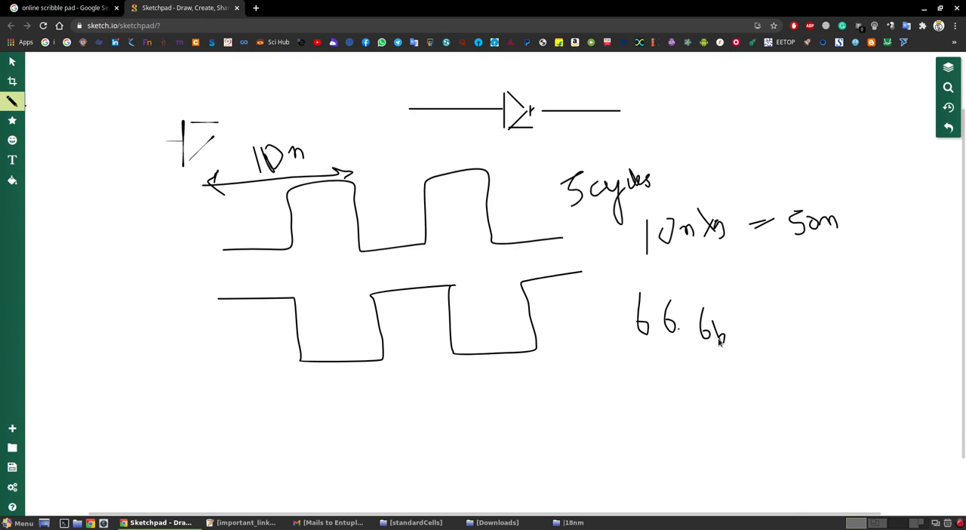
pyautogui.moveTo(746, 312)
pyautogui.mouseDown()
pyautogui.moveTo(744, 340)
pyautogui.moveTo(788, 336)
pyautogui.mouseUp()
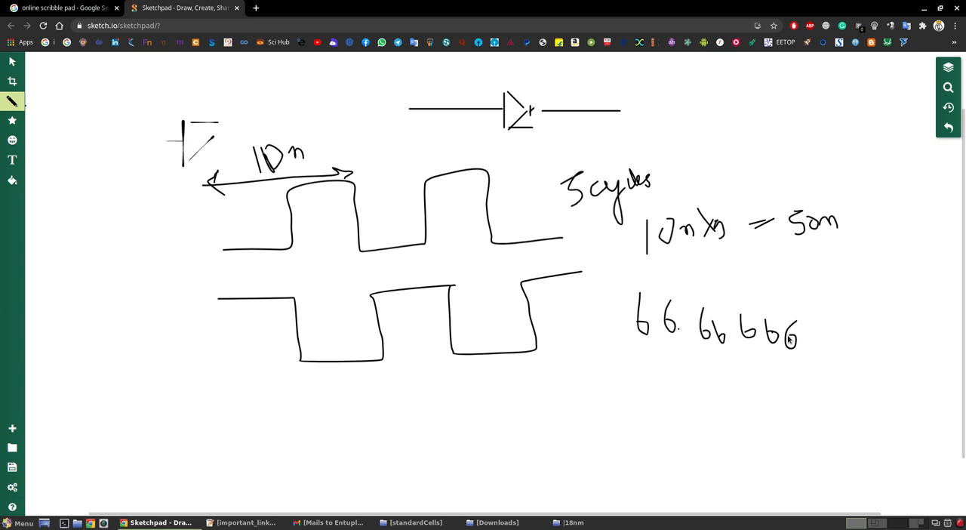
pyautogui.click(685, 331)
pyautogui.moveTo(696, 353)
pyautogui.mouseDown()
pyautogui.moveTo(829, 360)
pyautogui.moveTo(878, 339)
pyautogui.mouseUp()
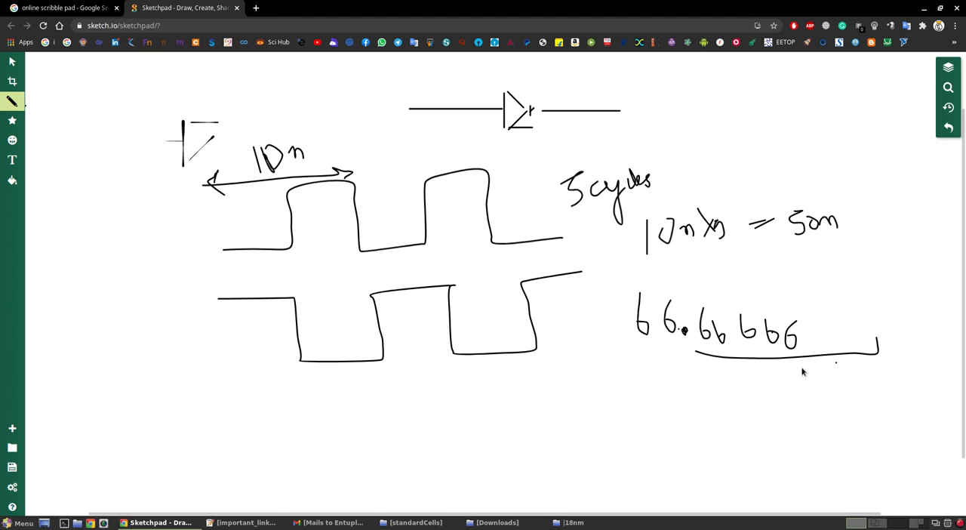
# - Annotate the decimals with a brace labelled "4" and a small down arrow with "6" beside it
pyautogui.moveTo(798, 361)
pyautogui.mouseDown()
pyautogui.moveTo(798, 378)
pyautogui.moveTo(804, 368)
pyautogui.mouseUp()
pyautogui.moveTo(708, 385)
pyautogui.mouseDown()
pyautogui.moveTo(779, 395)
pyautogui.moveTo(790, 378)
pyautogui.moveTo(754, 418)
pyautogui.mouseUp()
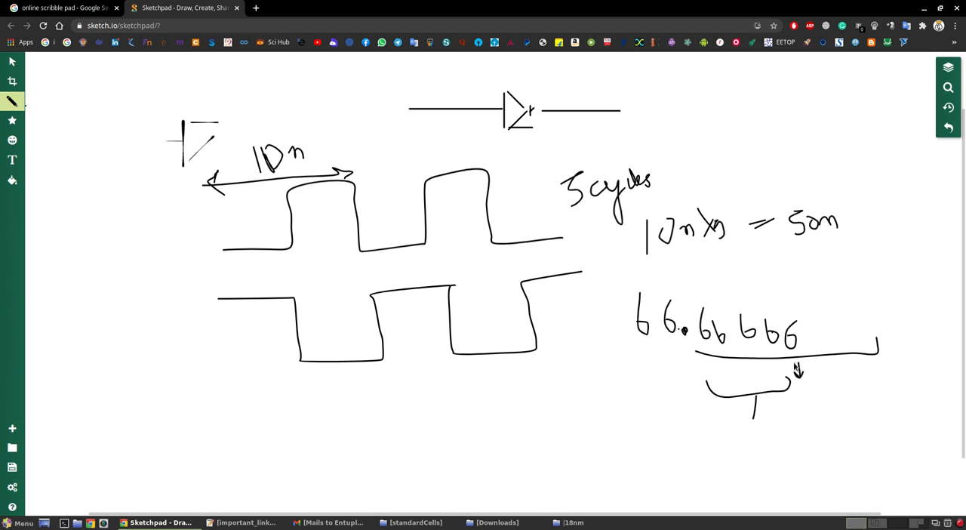
pyautogui.moveTo(788, 364); pyautogui.dragTo(788, 373)
pyautogui.moveTo(761, 421); pyautogui.dragTo(765, 436)
pyautogui.moveTo(820, 384); pyautogui.dragTo(815, 394)
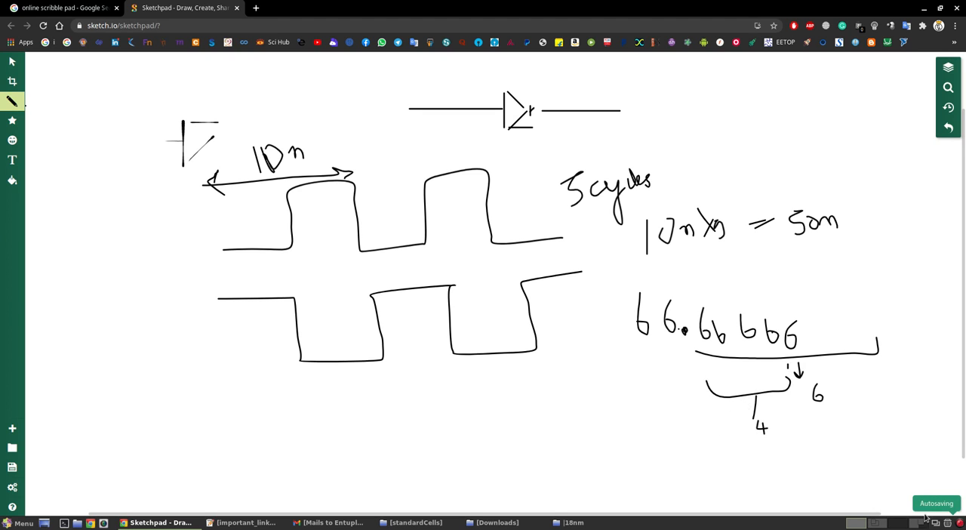
# - Outline the first two decimal digits of the 66.66666 example on the sketch
pyautogui.hotkey('ctrl', 'alt', 'Right')
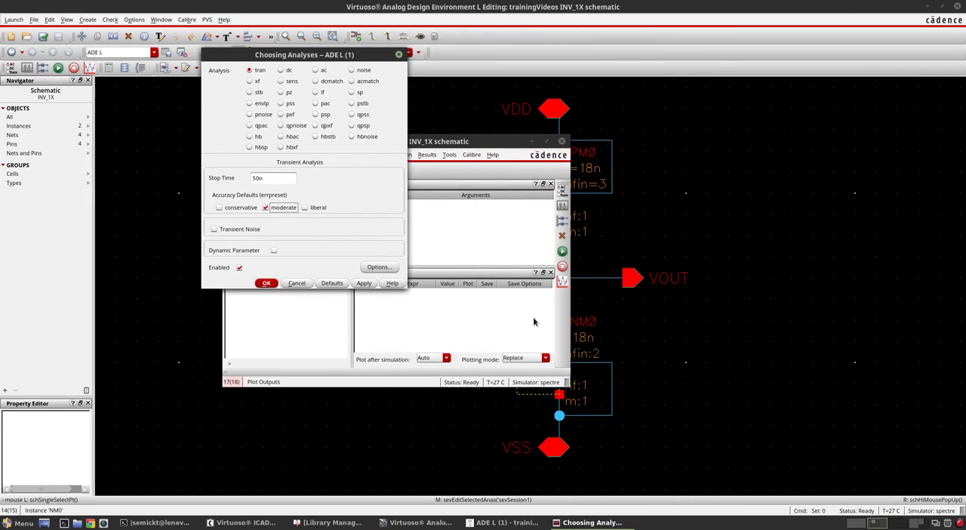
pyautogui.hotkey('ctrl', 'alt', 'Left')
pyautogui.moveTo(693, 358)
pyautogui.mouseDown()
pyautogui.moveTo(714, 389)
pyautogui.moveTo(725, 308)
pyautogui.moveTo(696, 354)
pyautogui.moveTo(713, 375)
pyautogui.moveTo(729, 371)
pyautogui.mouseUp()
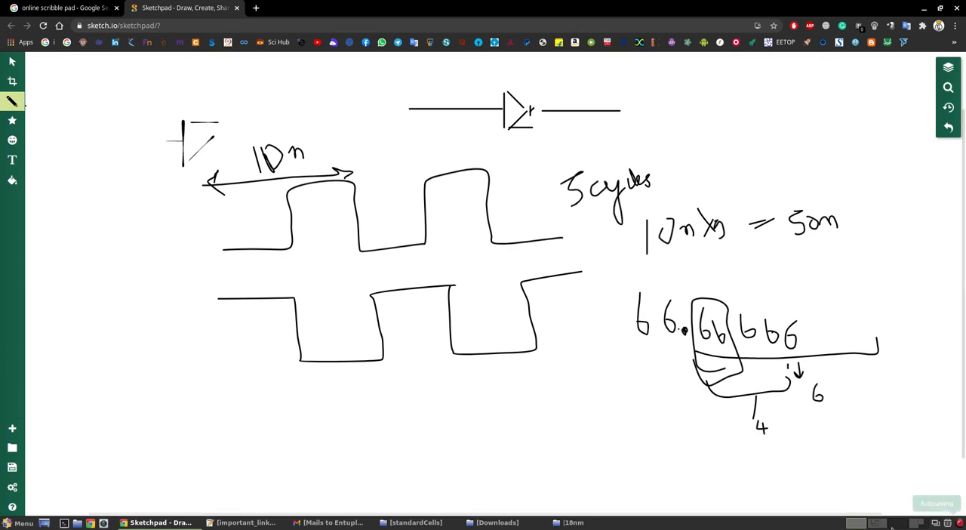
# - Return to Virtuoso and apply the transient analysis with moderate accuracy
pyautogui.hotkey('ctrl', 'alt', 'Right')
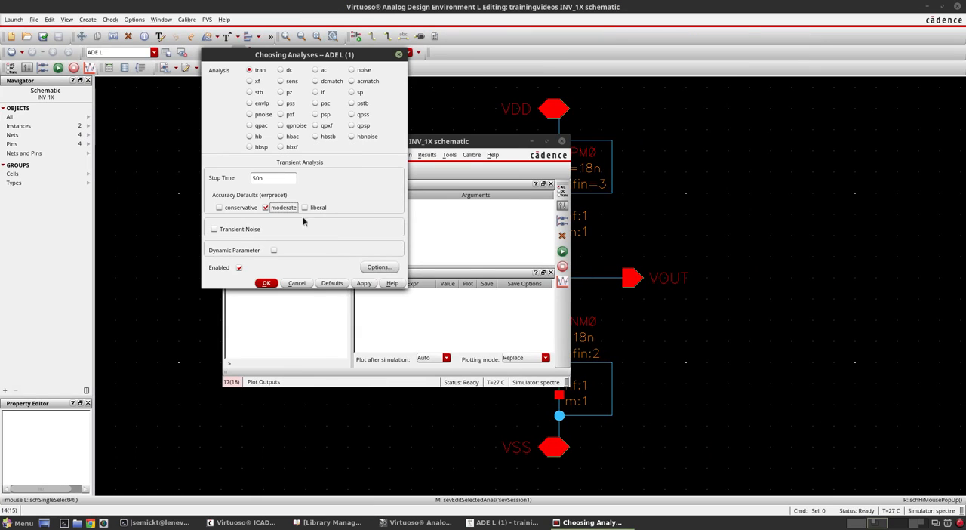
pyautogui.click(238, 208)
pyautogui.click(266, 209)
pyautogui.click(266, 283)
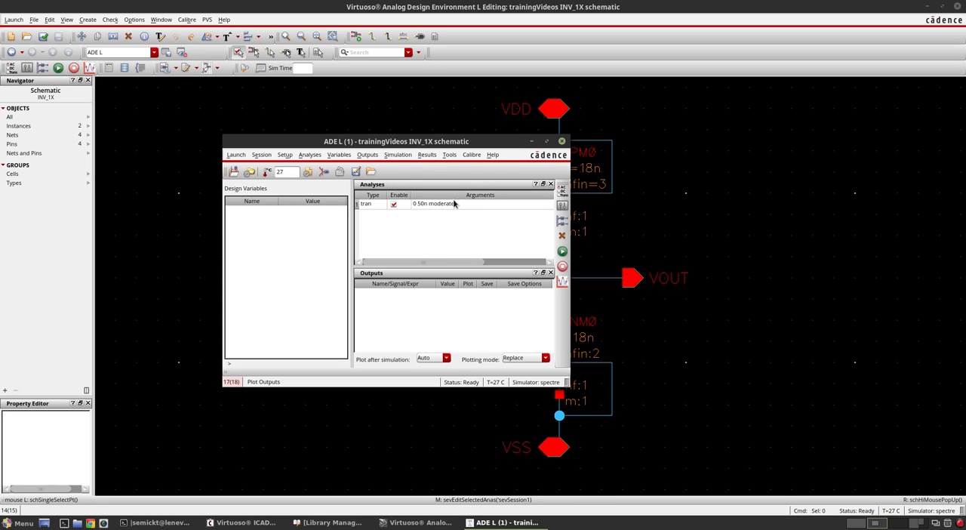
# - Add the VIN and VOUT nets from the schematic to the ADE L outputs to plot
pyautogui.moveTo(463, 151); pyautogui.dragTo(326, 113)
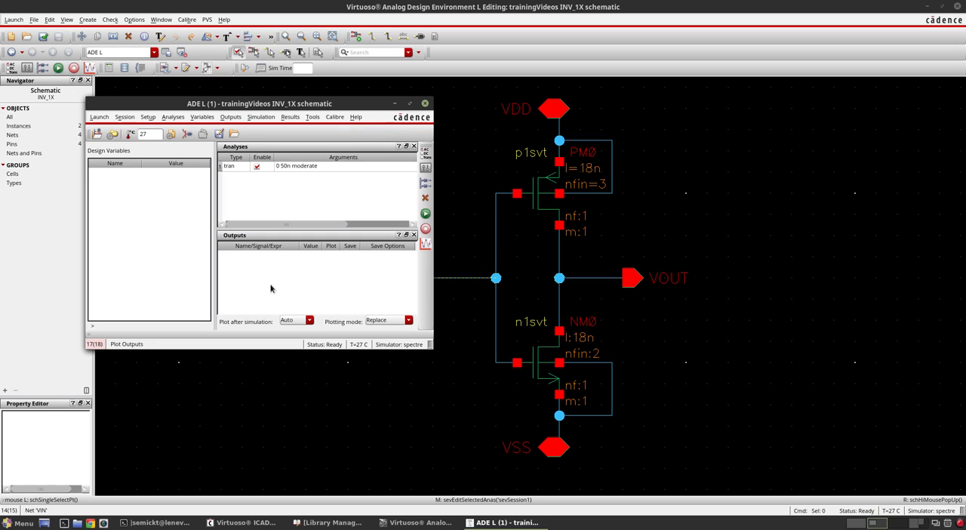
pyautogui.click(231, 117)
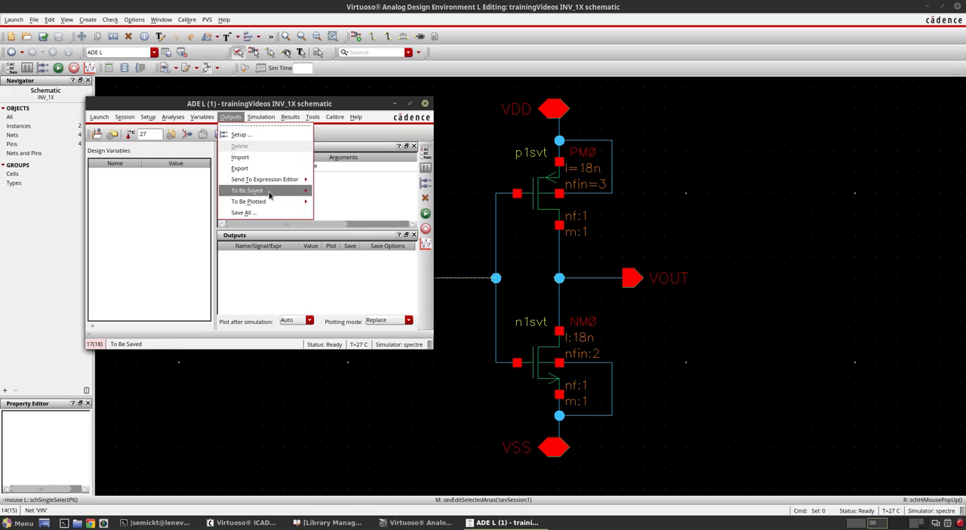
pyautogui.moveTo(272, 202)
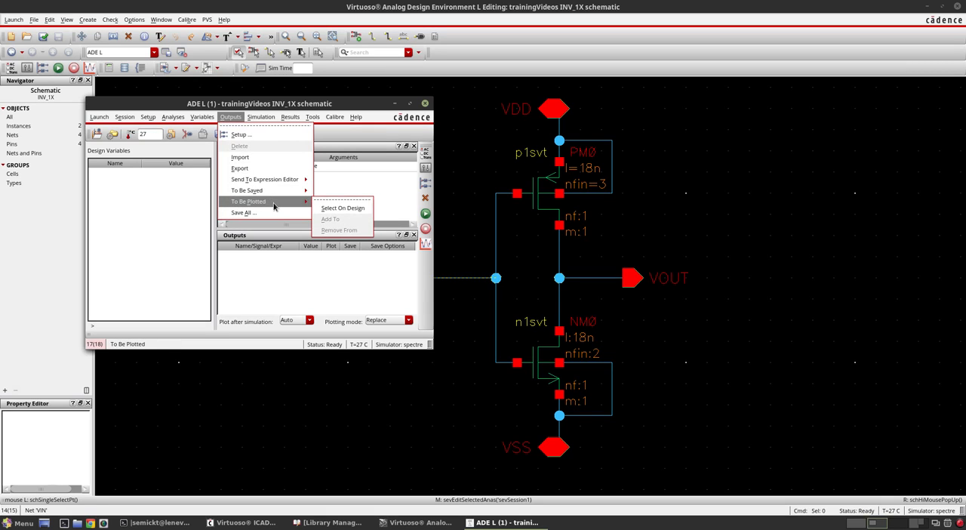
pyautogui.click(334, 209)
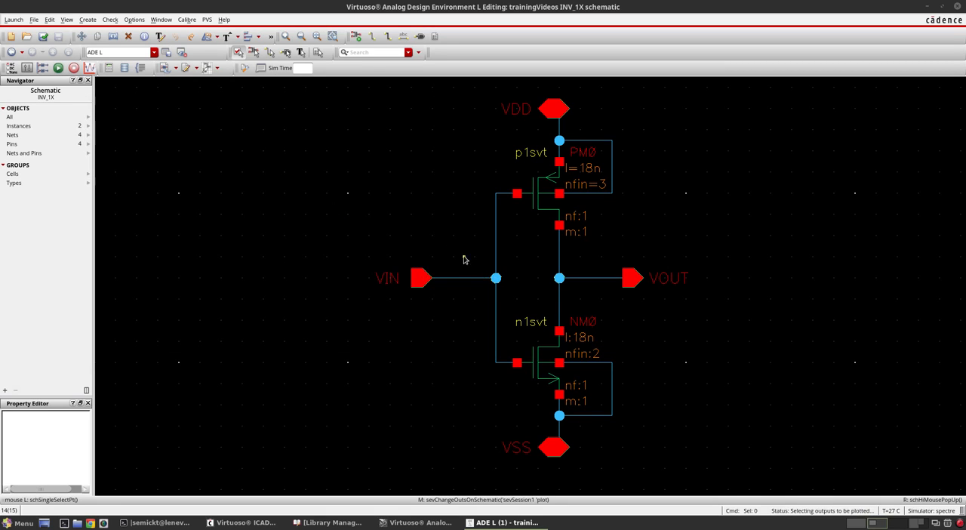
pyautogui.click(468, 281)
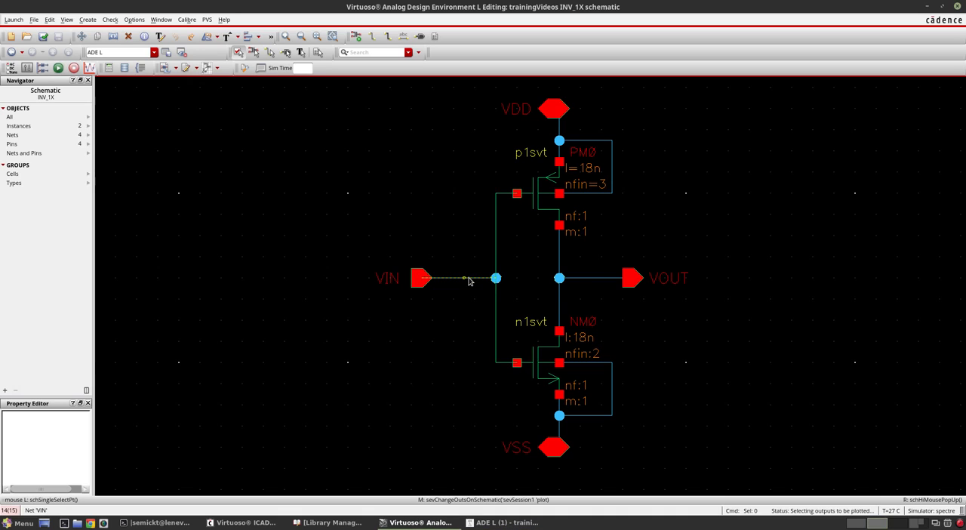
pyautogui.click(521, 522)
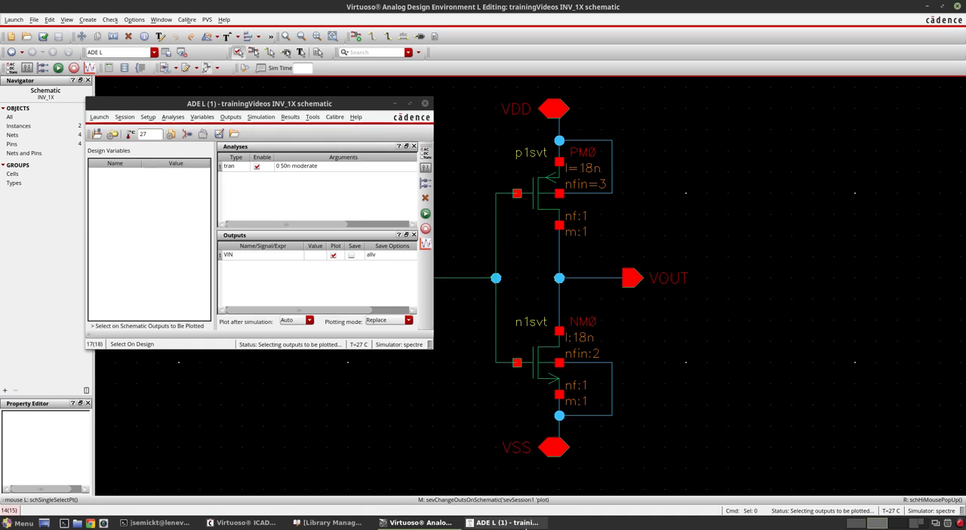
pyautogui.click(578, 280)
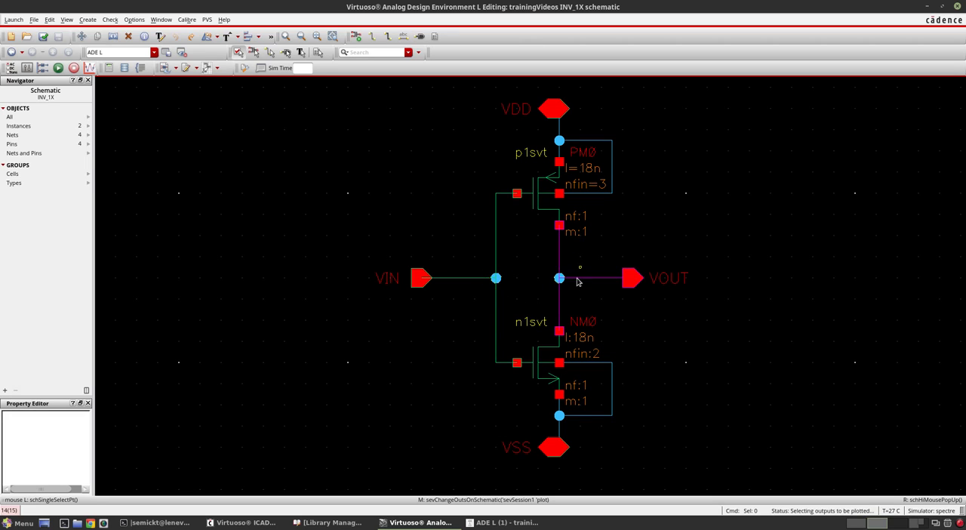
pyautogui.click(499, 522)
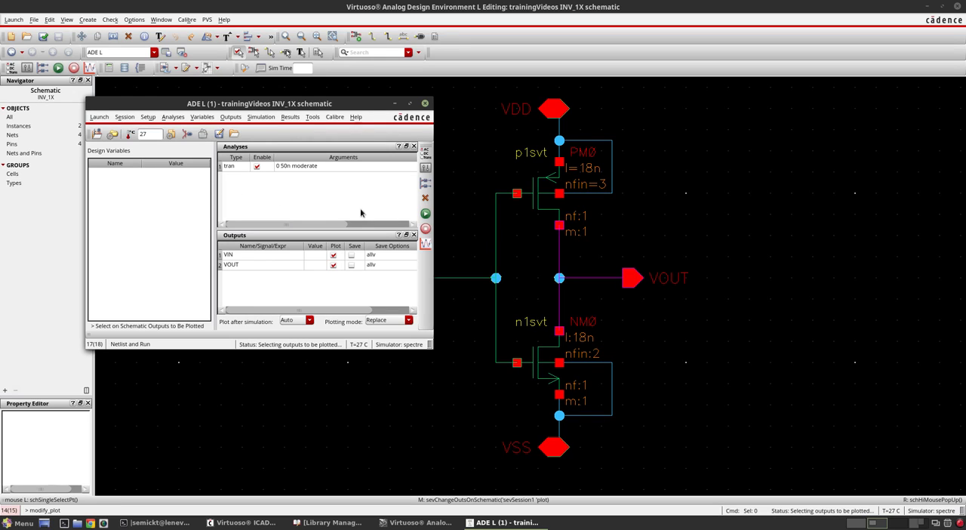
# - Netlist and run the simulation and examine the Spectre output log through to its end
pyautogui.click(424, 214)
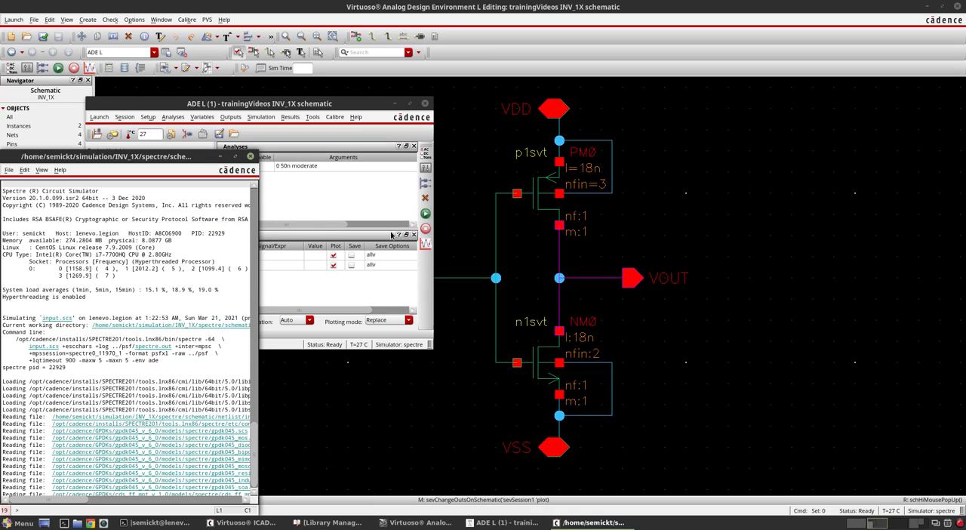
pyautogui.scroll(-14, 127, 377)
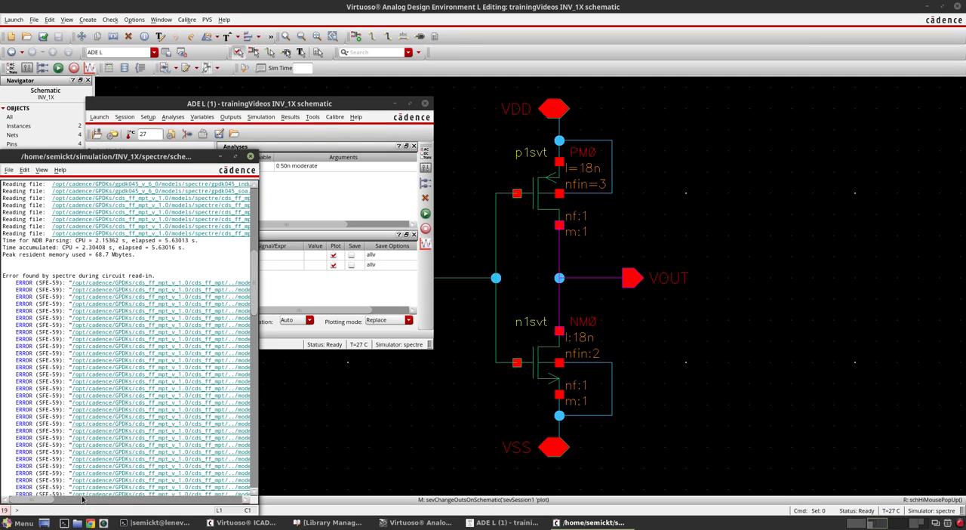
pyautogui.moveTo(41, 501)
pyautogui.mouseDown()
pyautogui.moveTo(243, 507)
pyautogui.moveTo(27, 496)
pyautogui.mouseUp()
pyautogui.scroll(-10, 166, 351)
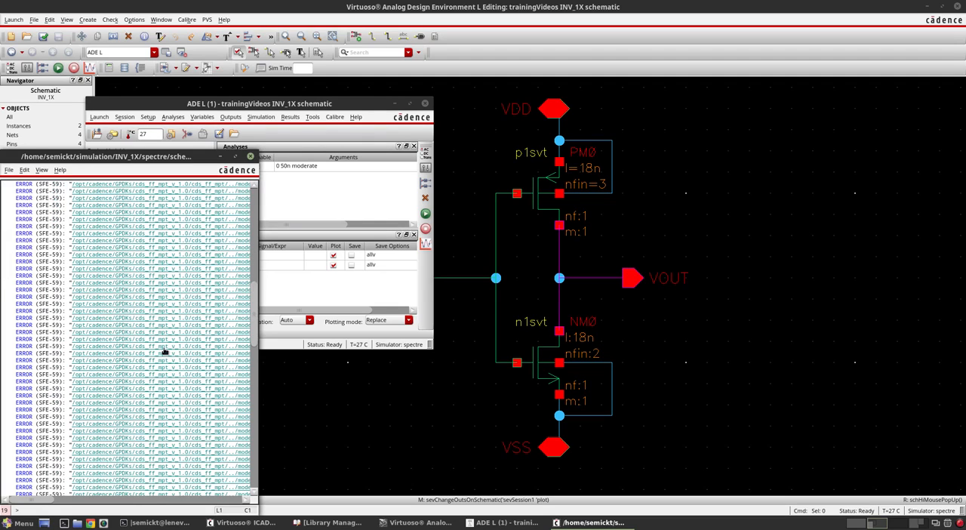
pyautogui.scroll(-2, 163, 359)
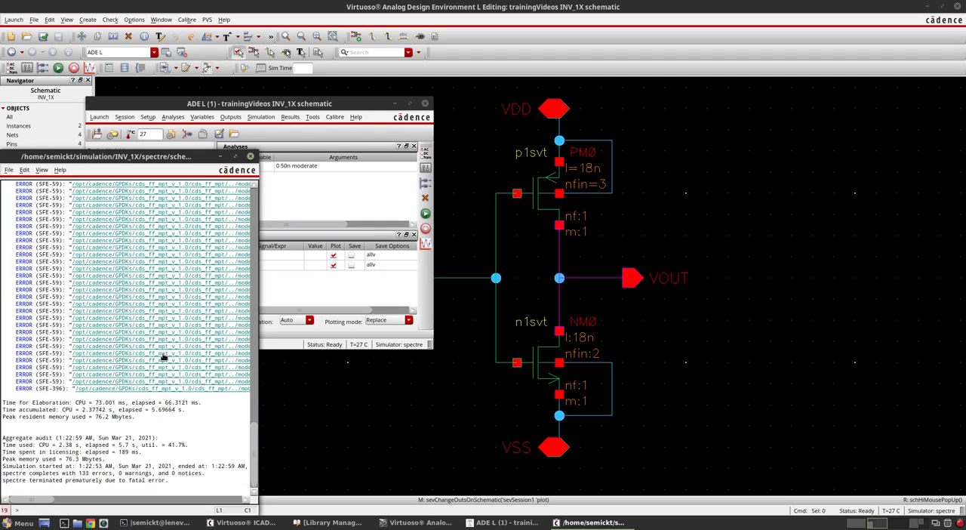
# - Disable the gpdk045.scs model file in the model library setup, keeping cds_ff_mpt.scs enabled with section tt
pyautogui.click(287, 181)
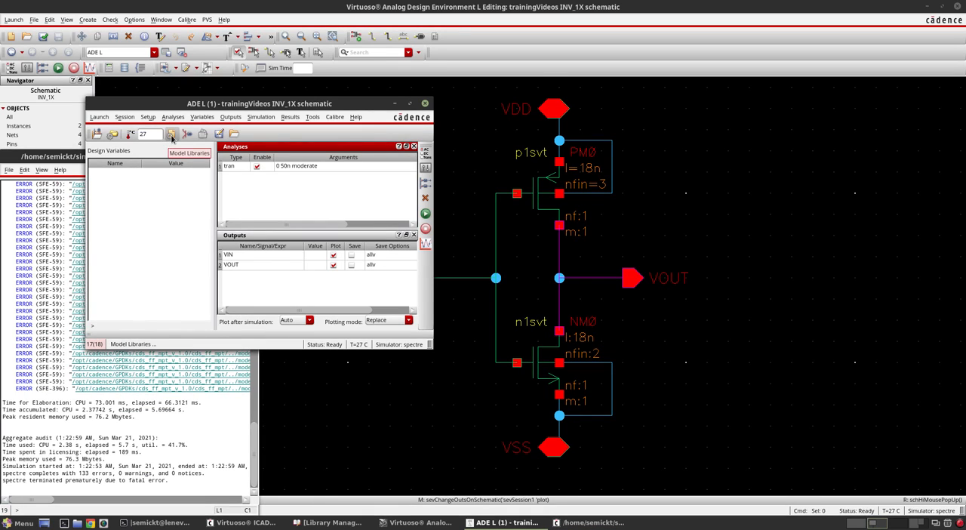
pyautogui.click(171, 135)
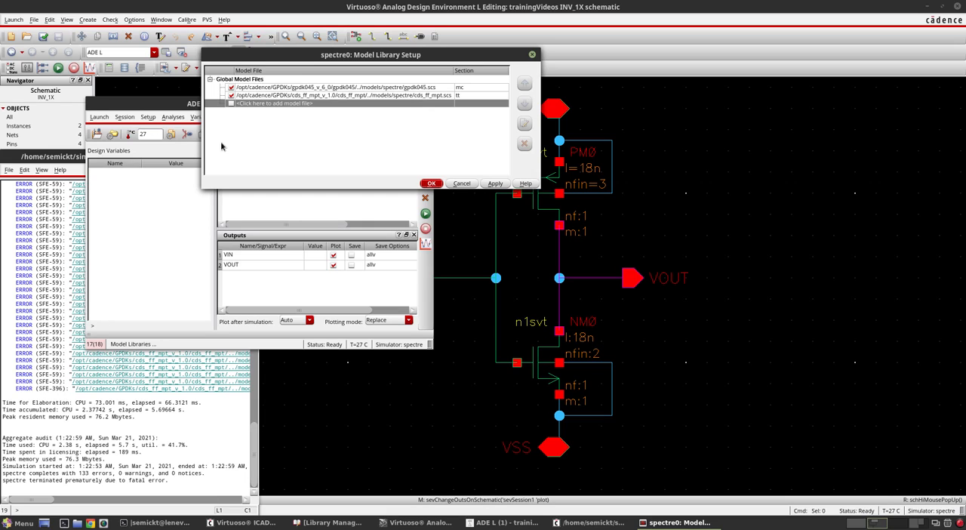
pyautogui.click(242, 88)
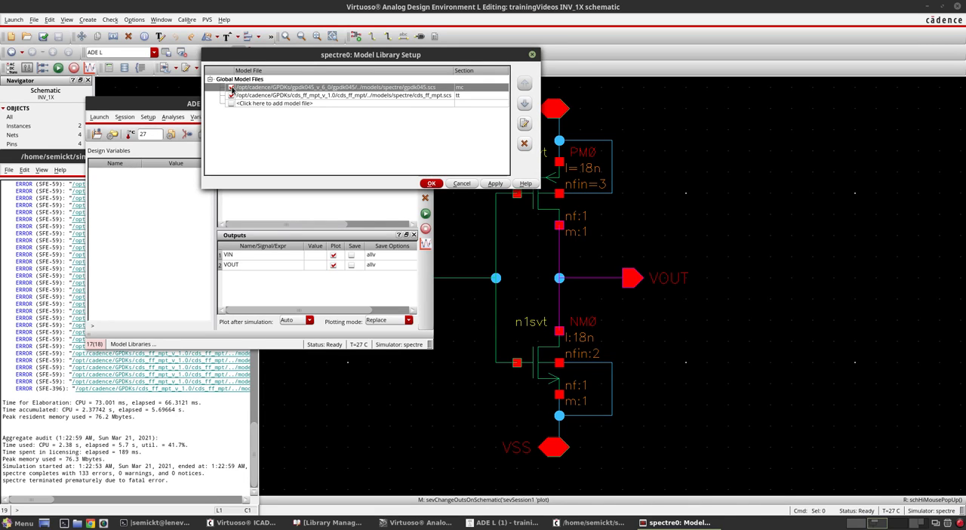
pyautogui.click(231, 87)
pyautogui.click(232, 87)
pyautogui.click(232, 96)
pyautogui.click(232, 87)
pyautogui.click(431, 183)
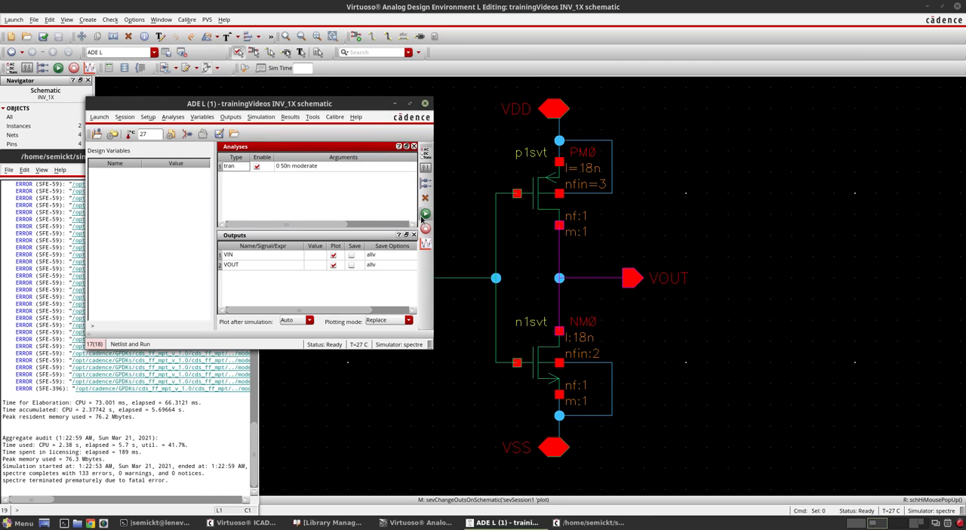
# - Rerun the simulation and view the VOUT and VIN waveforms in separate strips, minimizing the plot window when done
pyautogui.click(425, 215)
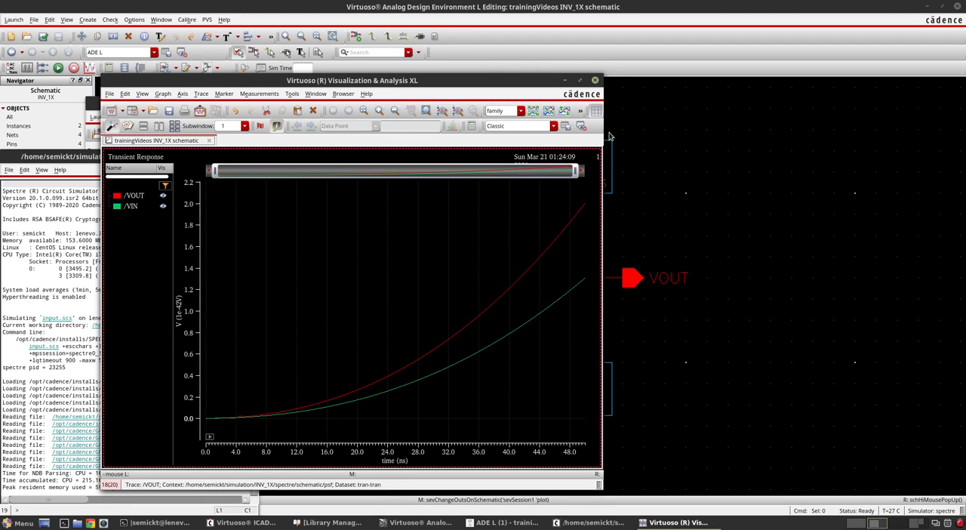
pyautogui.click(533, 111)
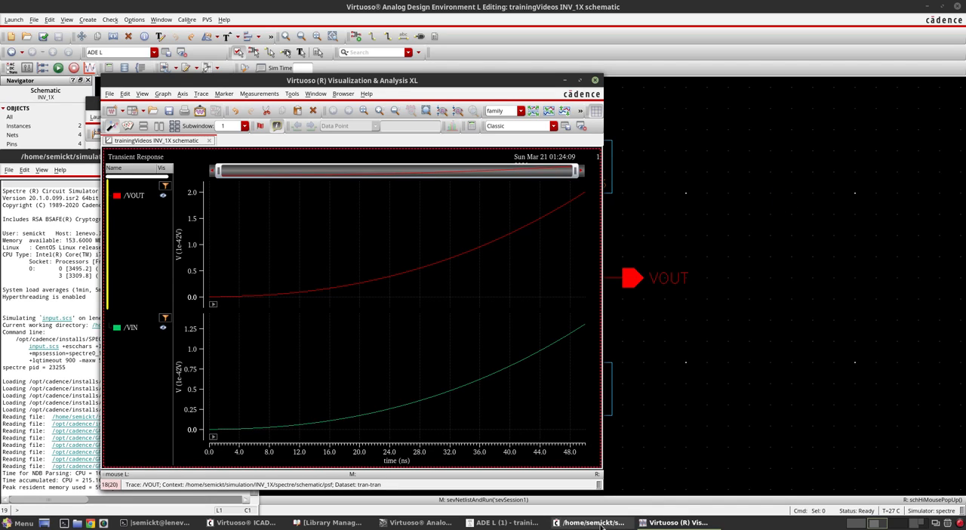
pyautogui.moveTo(495, 527)
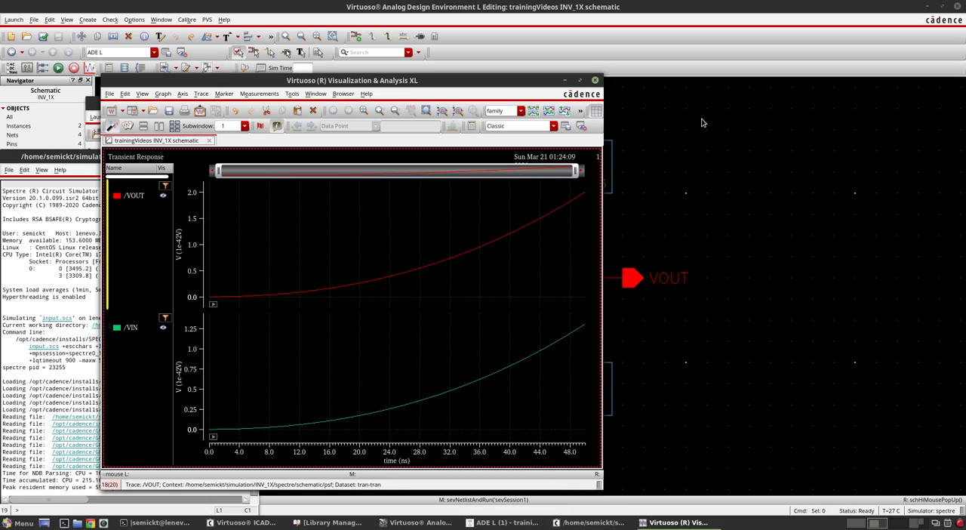
pyautogui.doubleClick(543, 85)
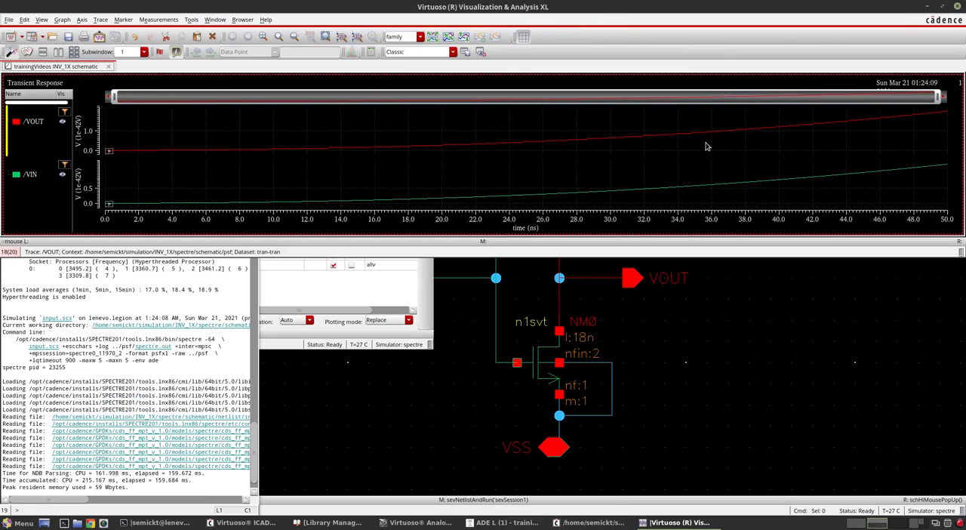
pyautogui.click(949, 7)
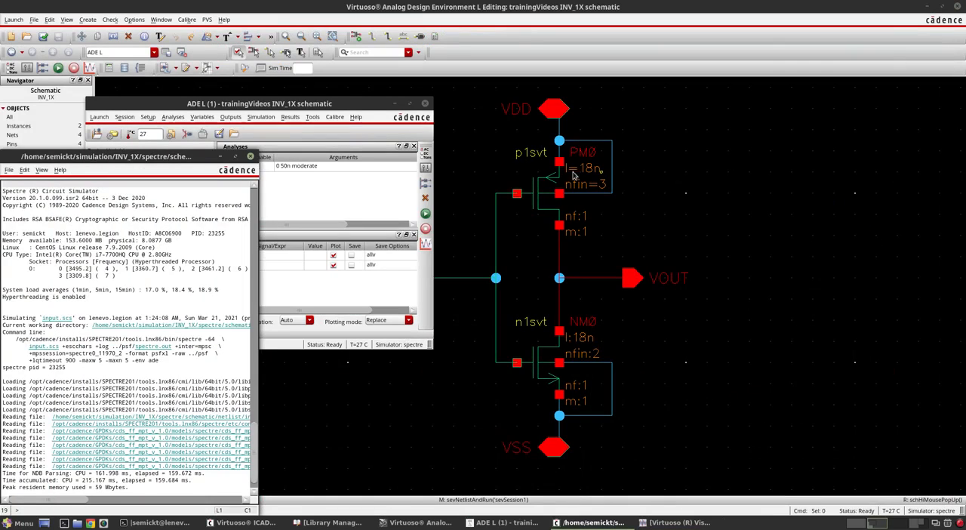
# - Enable the VSS analog stimulus as a dc voltage of 0 and apply it
pyautogui.click(338, 112)
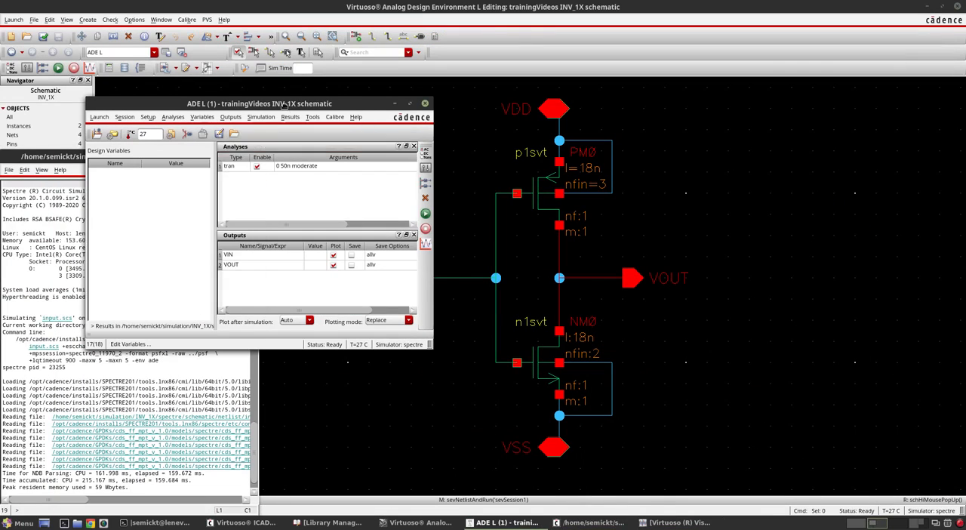
pyautogui.moveTo(286, 108); pyautogui.dragTo(306, 151)
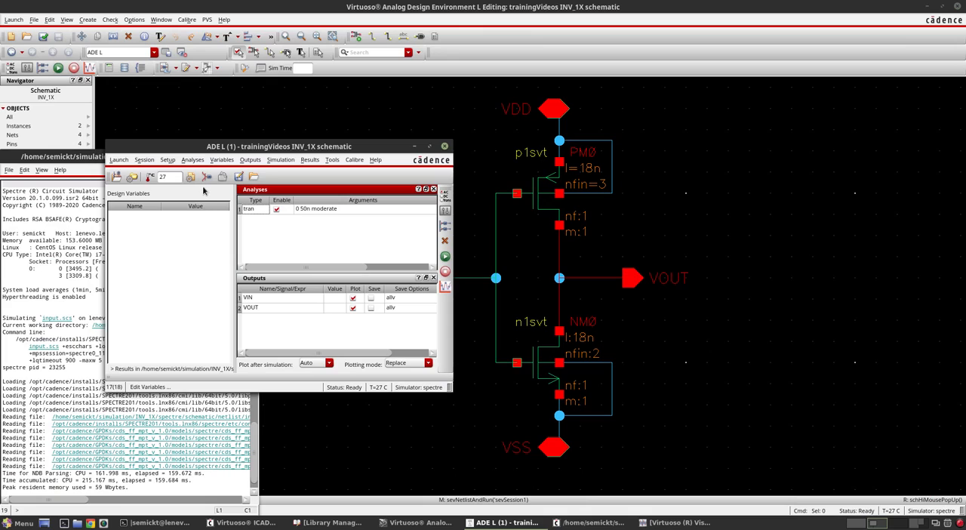
pyautogui.moveTo(207, 151); pyautogui.dragTo(193, 159)
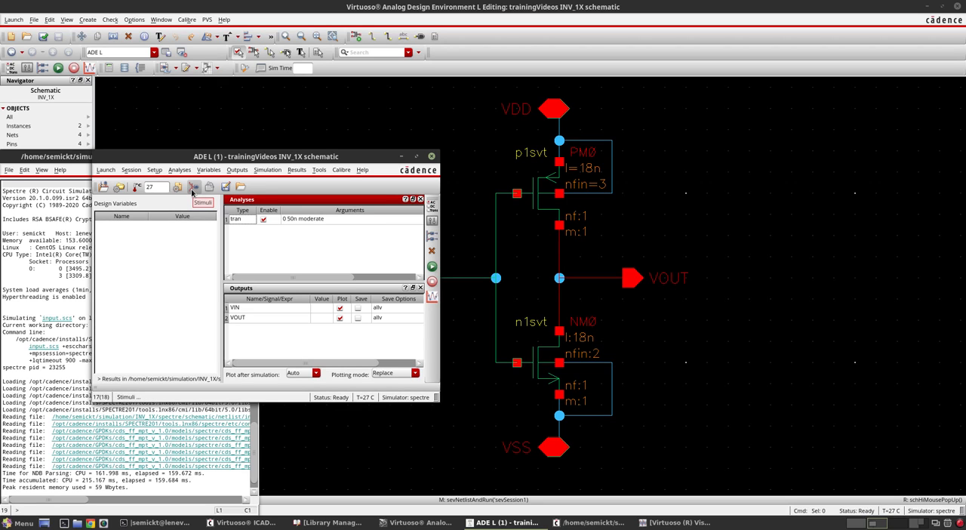
pyautogui.click(192, 191)
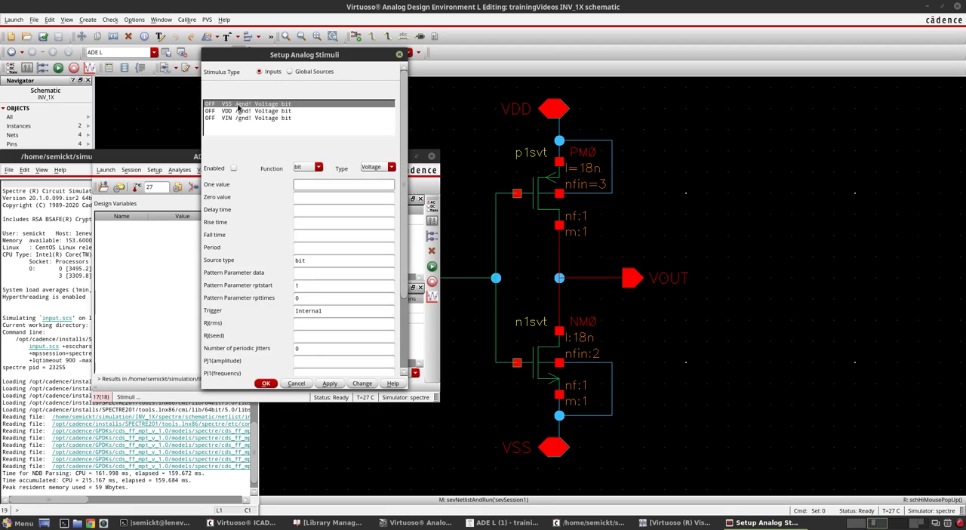
pyautogui.click(234, 169)
pyautogui.click(316, 168)
pyautogui.click(309, 186)
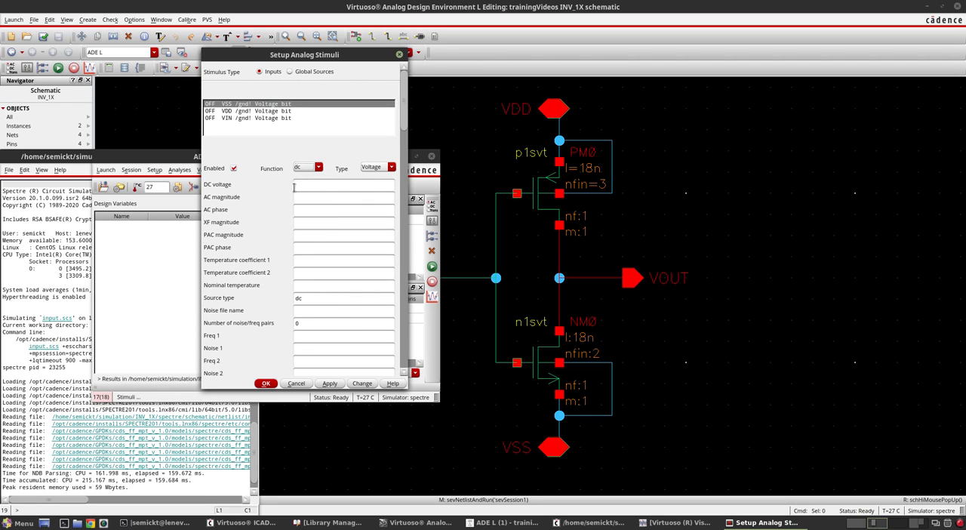
pyautogui.click(302, 185)
pyautogui.click(330, 383)
# - Enable the VDD analog stimulus with the dc function and a DC voltage of 0.8, and apply it
pyautogui.click(229, 111)
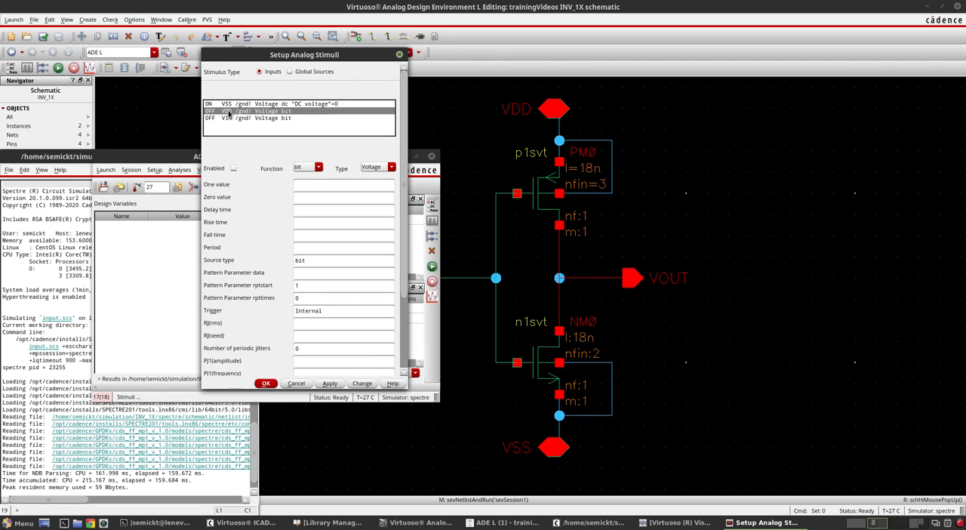
pyautogui.click(233, 168)
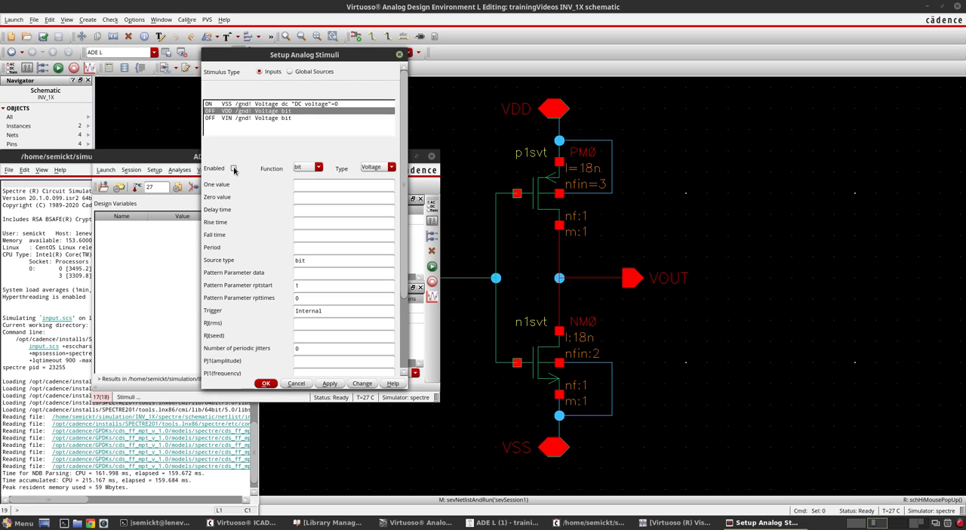
pyautogui.click(309, 166)
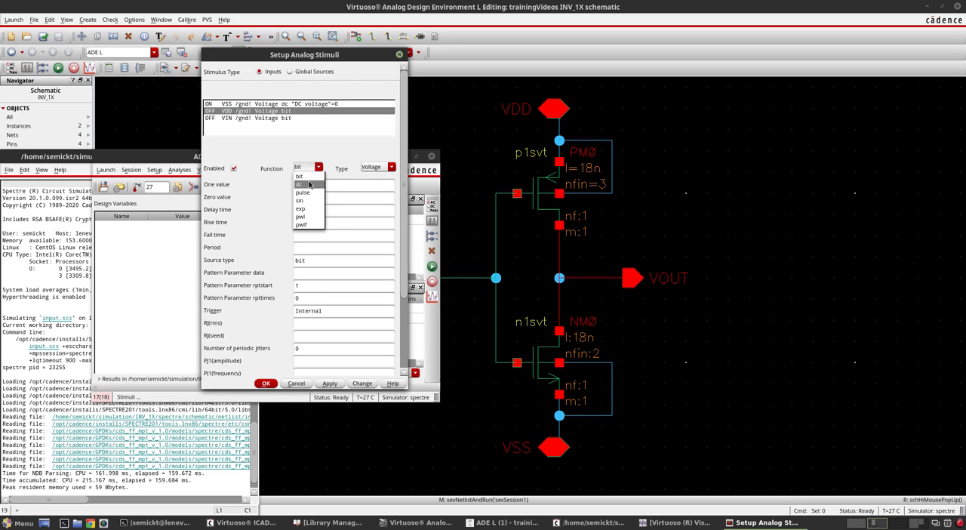
pyautogui.click(309, 179)
pyautogui.click(309, 184)
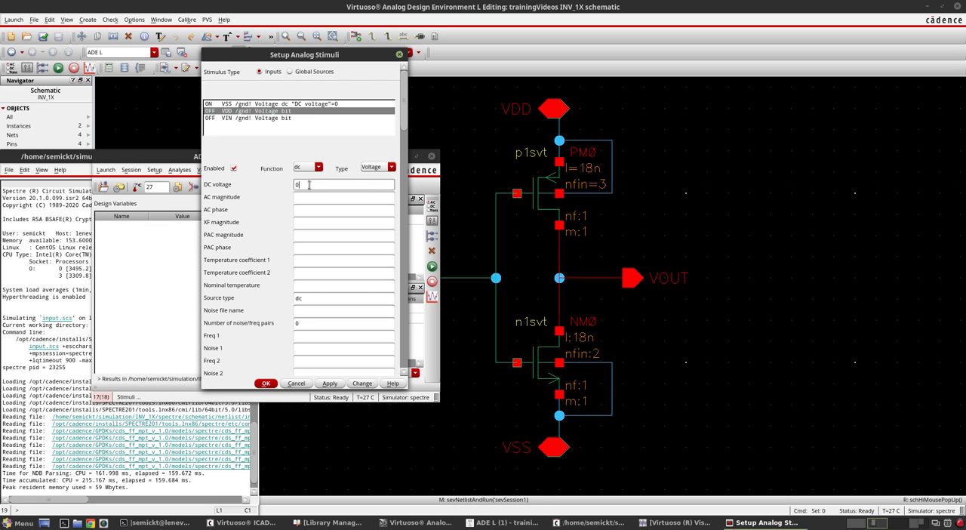
pyautogui.write('0.8')
pyautogui.moveTo(306, 184); pyautogui.dragTo(294, 184)
pyautogui.click(325, 385)
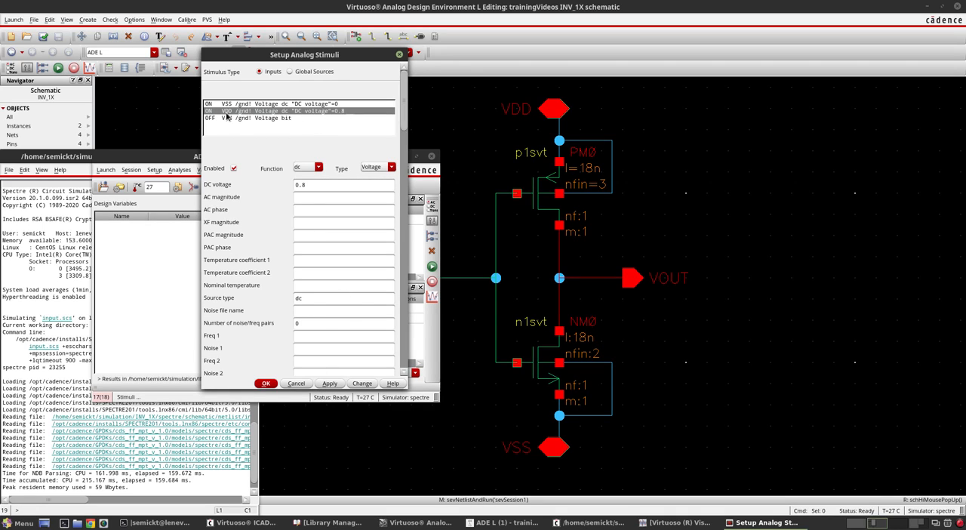
# - Disable the VDD stimulus and enable it again, applying each change
pyautogui.click(234, 169)
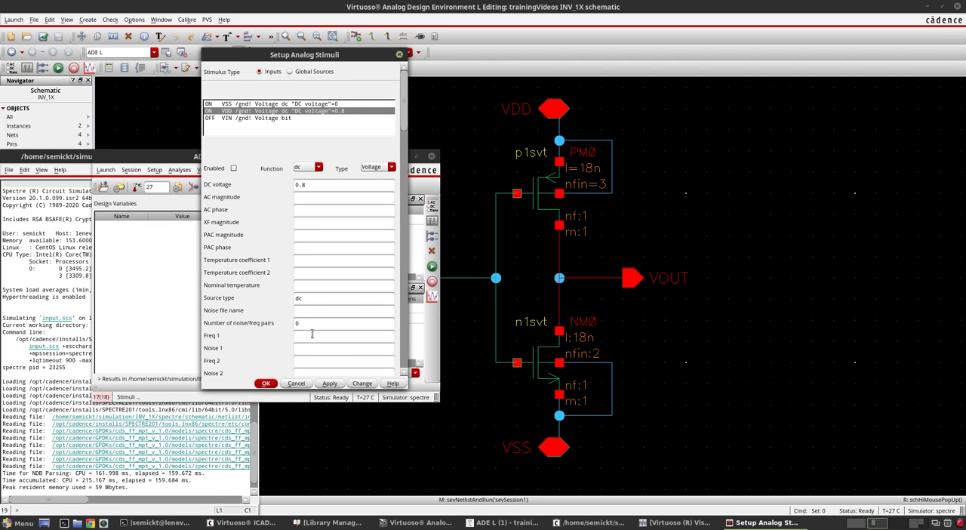
pyautogui.click(332, 384)
pyautogui.click(234, 169)
pyautogui.click(330, 384)
# - Enable the VIN analog stimulus and set its function to pulse
pyautogui.click(252, 119)
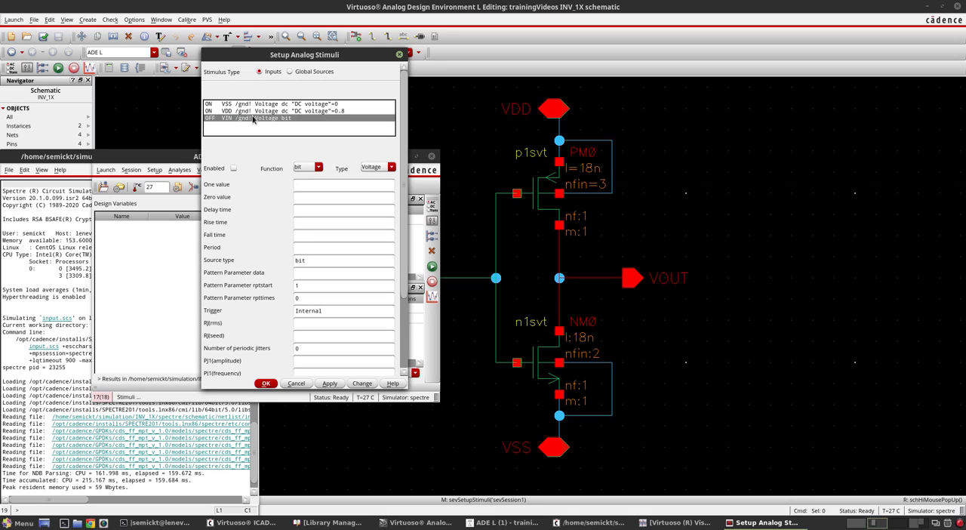
pyautogui.click(233, 168)
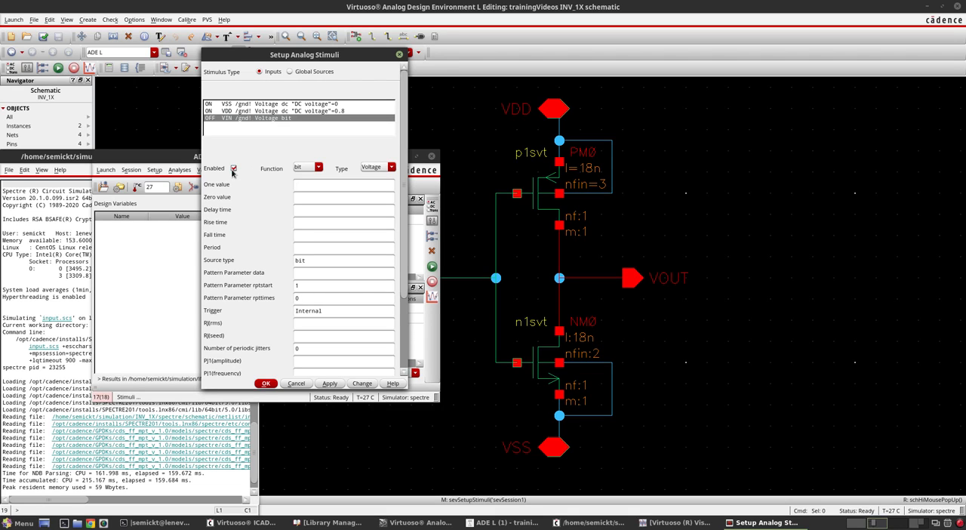
pyautogui.click(310, 169)
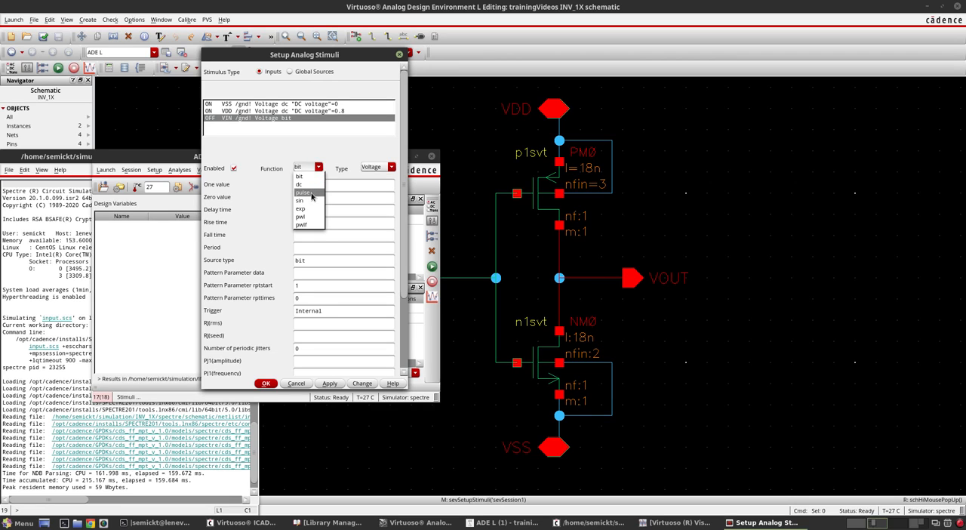
pyautogui.click(311, 193)
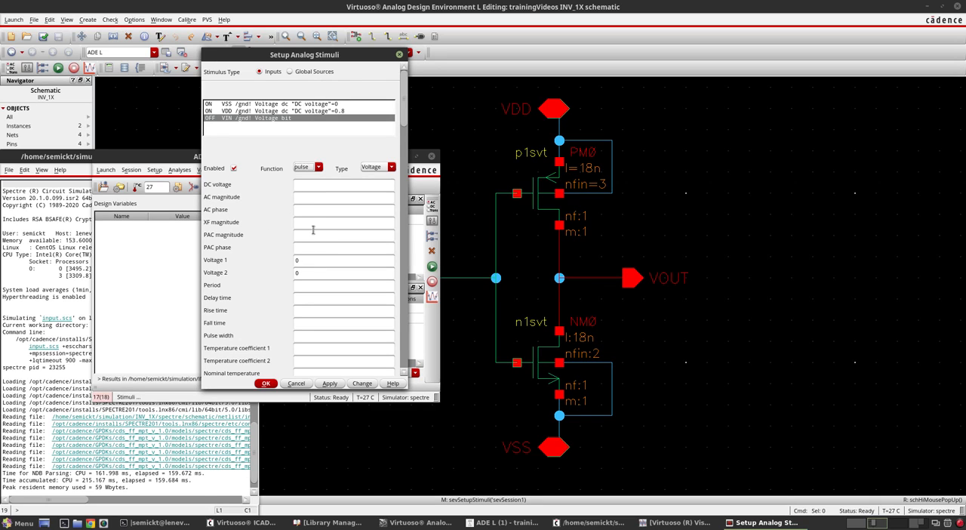
pyautogui.scroll(-2, 313, 230)
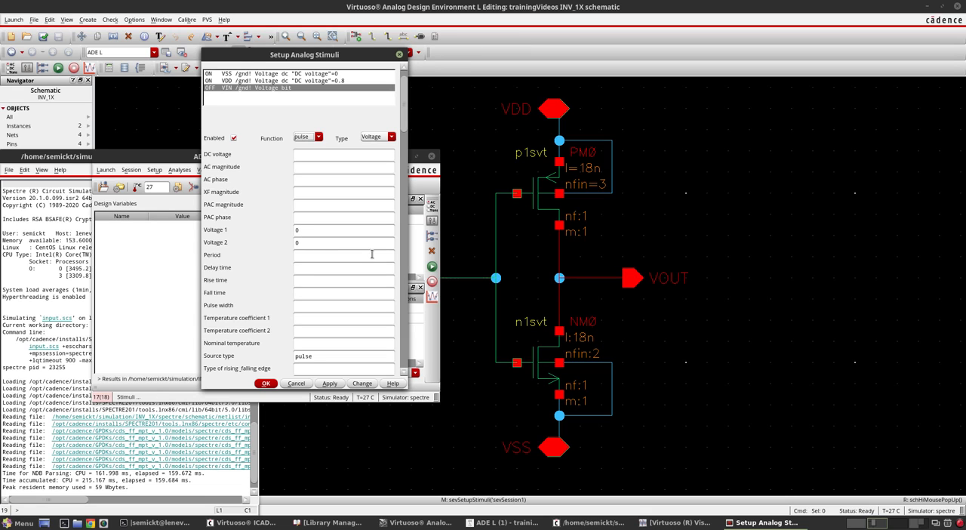
# - Switch to Sketchpad and annotate the lower waveform with circled V1 and V2 labels and the levels 0.8 and 0
pyautogui.click(856, 522)
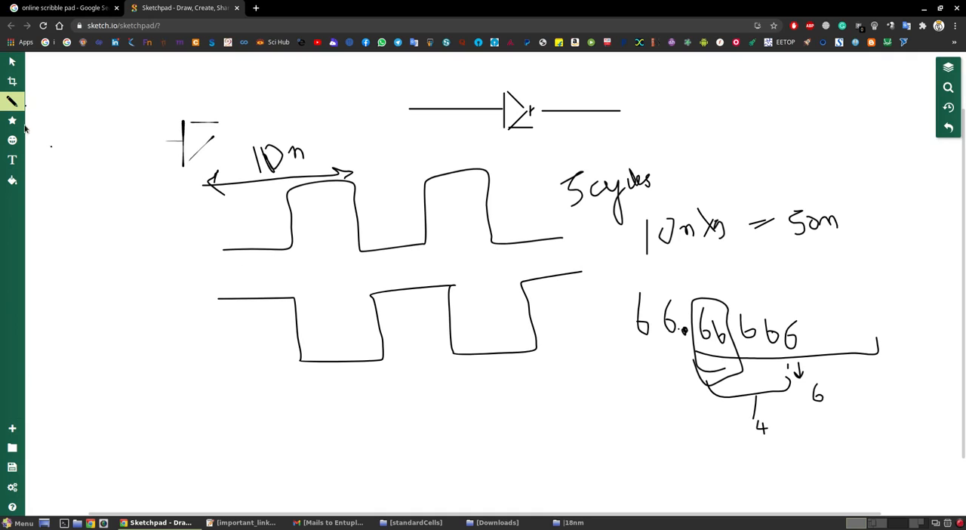
pyautogui.click(12, 101)
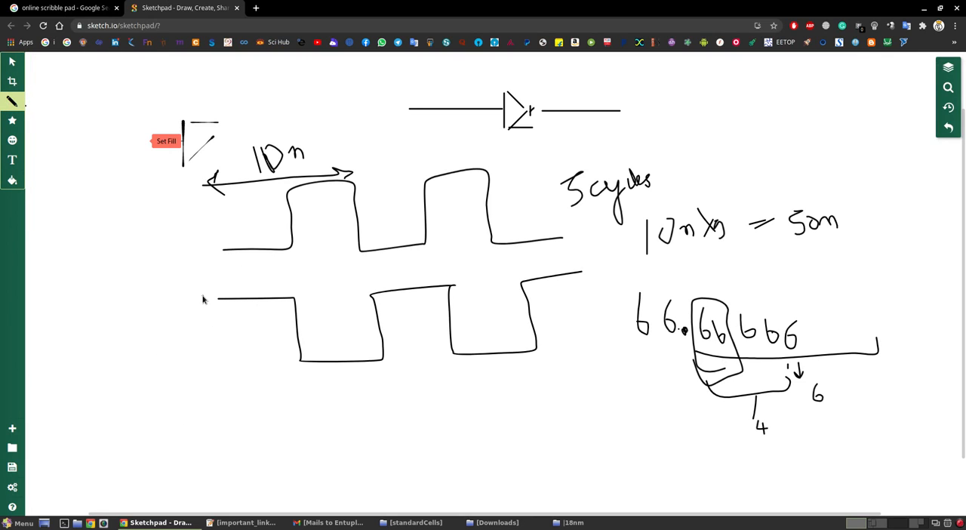
pyautogui.moveTo(194, 295); pyautogui.dragTo(208, 305)
pyautogui.moveTo(199, 347)
pyautogui.mouseDown()
pyautogui.moveTo(219, 367)
pyautogui.moveTo(224, 353)
pyautogui.moveTo(195, 345)
pyautogui.mouseUp()
pyautogui.moveTo(198, 282)
pyautogui.mouseDown()
pyautogui.moveTo(212, 324)
pyautogui.moveTo(191, 278)
pyautogui.mouseUp()
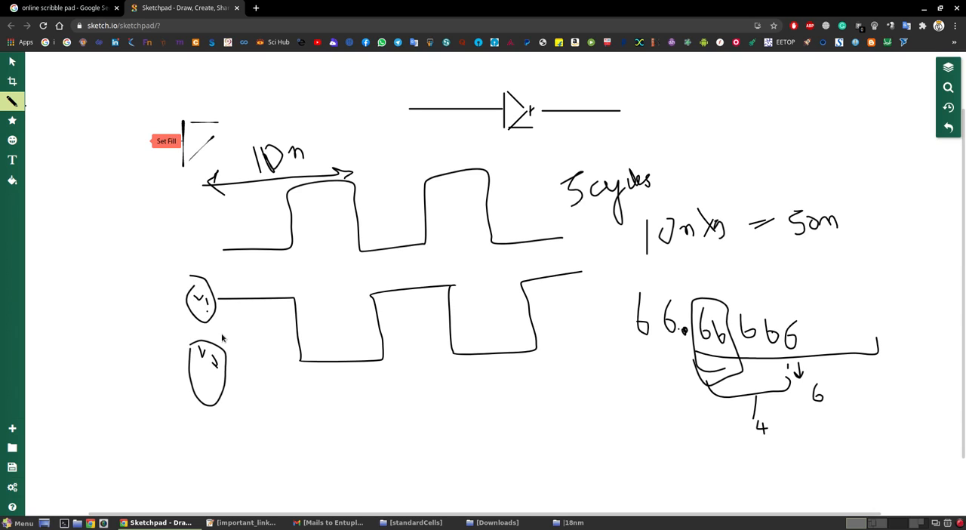
pyautogui.click(263, 368)
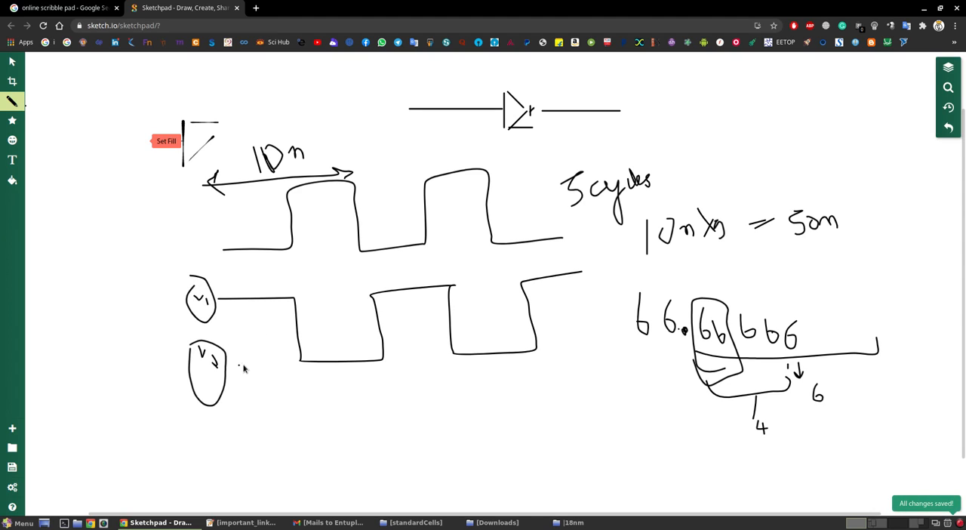
pyautogui.moveTo(249, 369); pyautogui.dragTo(250, 363)
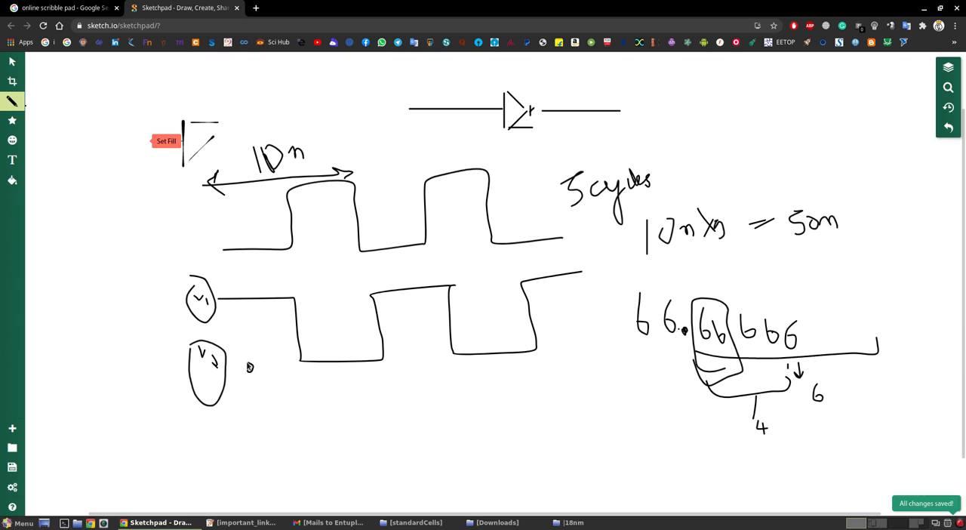
pyautogui.moveTo(223, 281)
pyautogui.mouseDown()
pyautogui.moveTo(226, 292)
pyautogui.moveTo(256, 288)
pyautogui.mouseUp()
pyautogui.click(243, 289)
pyautogui.click(310, 342)
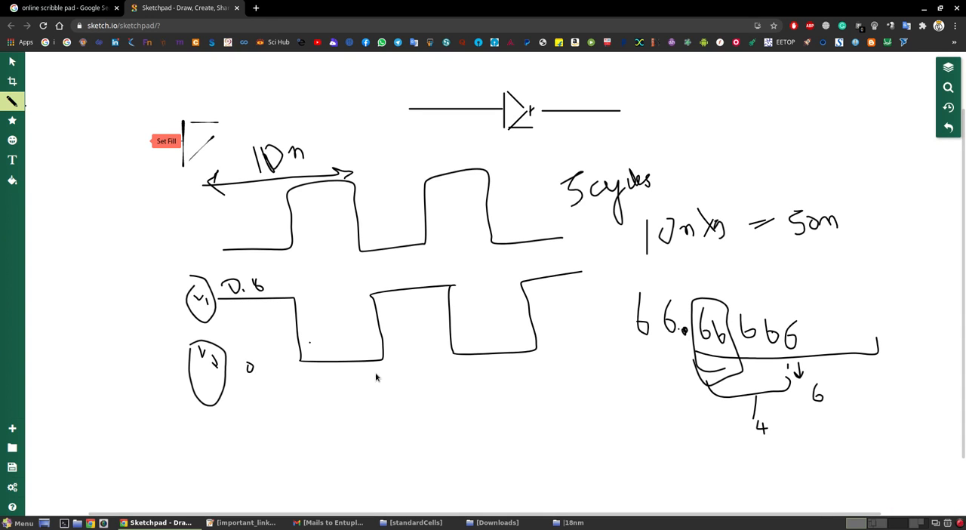
# - Switch back to Virtuoso and set the VIN pulse's Voltage 1 to 0, Voltage 2 to 0.8 and Period to 10n
pyautogui.click(872, 523)
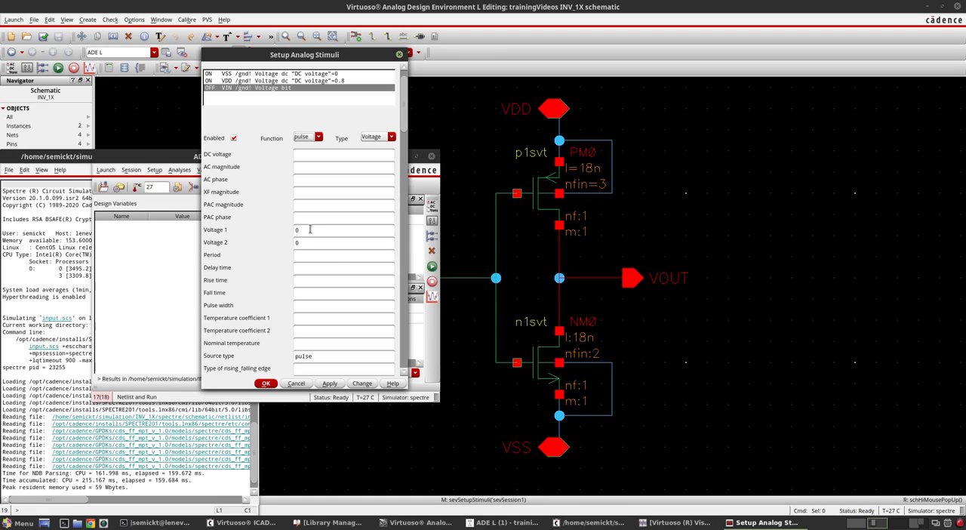
pyautogui.click(309, 230)
pyautogui.click(319, 247)
pyautogui.click(314, 255)
pyautogui.click(316, 268)
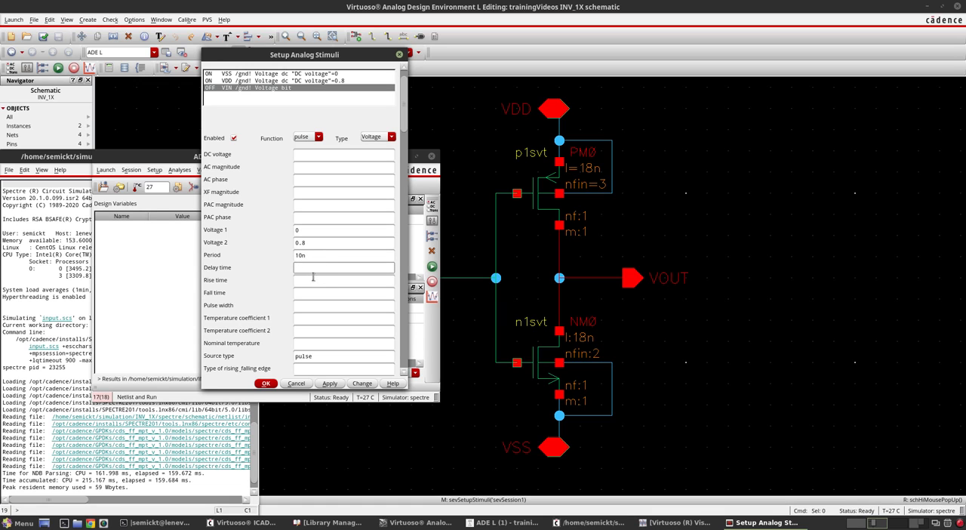
# - Switch to Sketchpad and draw two pulse waveforms on a shared vertical axis, the lower one starting after a short delay
pyautogui.click(857, 522)
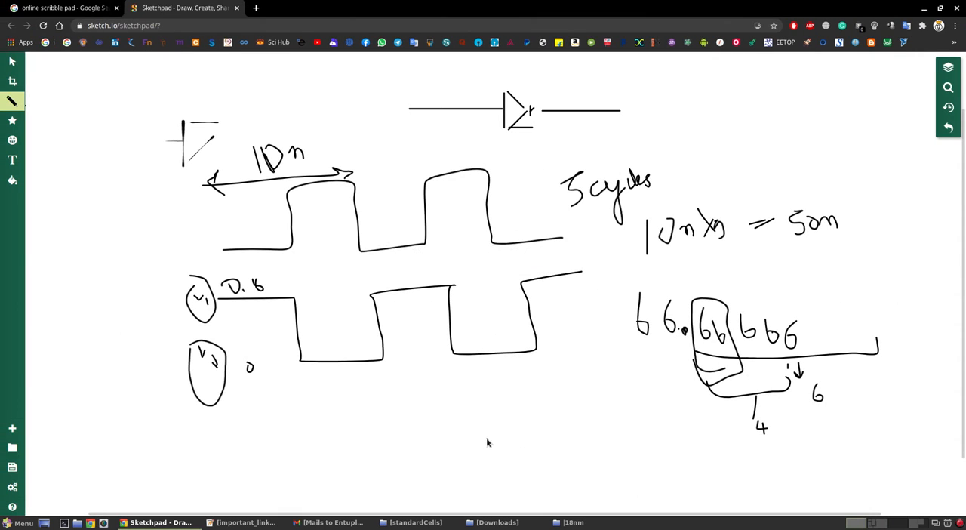
pyautogui.moveTo(385, 391)
pyautogui.mouseDown()
pyautogui.moveTo(385, 483)
pyautogui.moveTo(593, 468)
pyautogui.mouseUp()
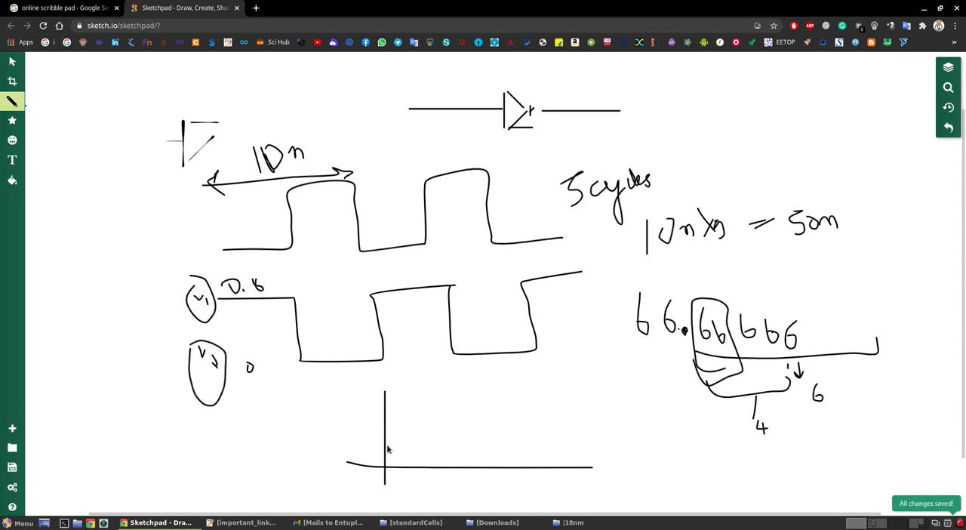
pyautogui.moveTo(386, 444)
pyautogui.mouseDown()
pyautogui.moveTo(419, 444)
pyautogui.moveTo(421, 466)
pyautogui.moveTo(460, 438)
pyautogui.moveTo(517, 433)
pyautogui.moveTo(520, 462)
pyautogui.moveTo(553, 463)
pyautogui.mouseUp()
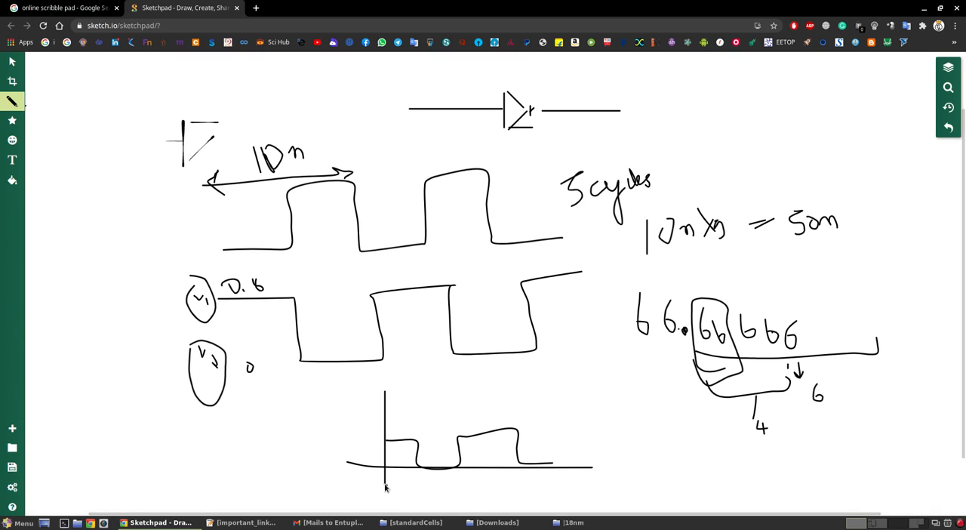
pyautogui.moveTo(385, 481)
pyautogui.mouseDown()
pyautogui.moveTo(384, 513)
pyautogui.moveTo(569, 502)
pyautogui.mouseUp()
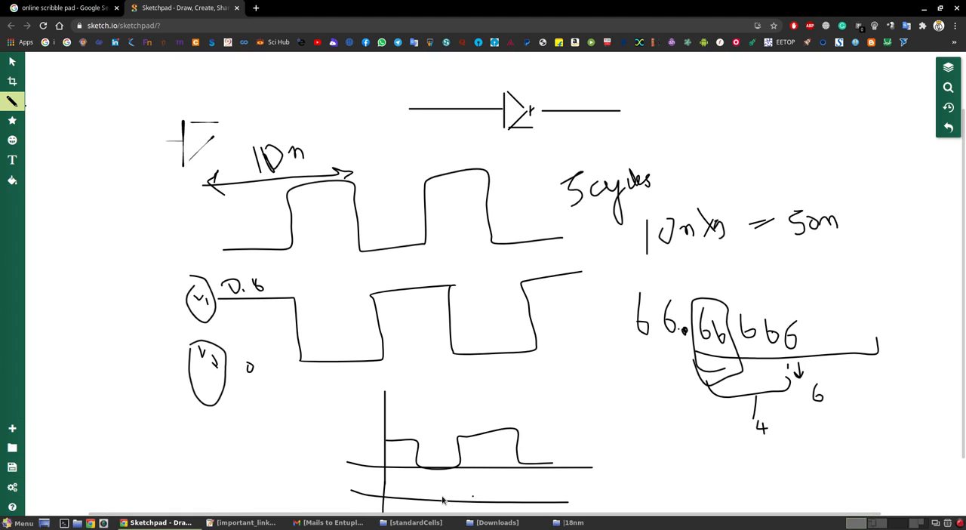
pyautogui.moveTo(394, 498)
pyautogui.mouseDown()
pyautogui.moveTo(396, 480)
pyautogui.moveTo(473, 502)
pyautogui.moveTo(483, 478)
pyautogui.moveTo(530, 501)
pyautogui.moveTo(586, 496)
pyautogui.mouseUp()
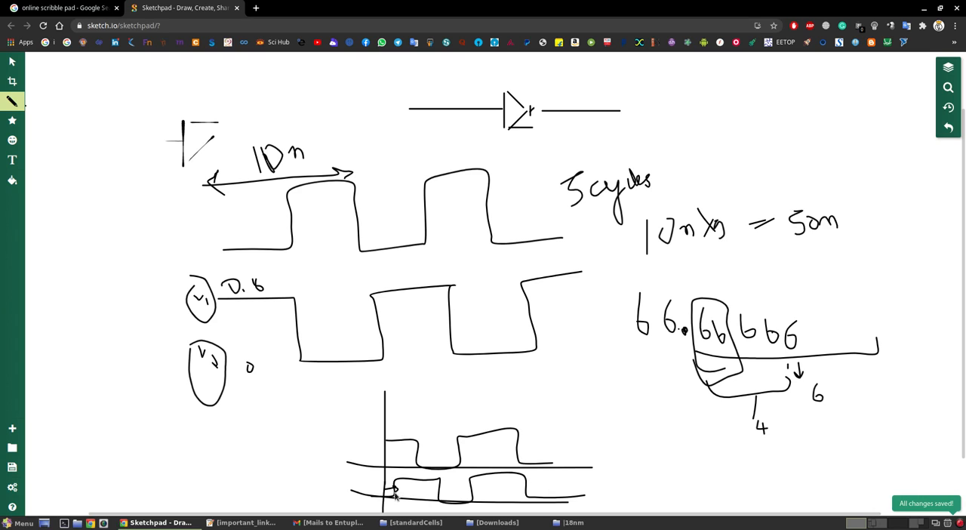
# - Label the lower waveform's delay 2n, number the two waveforms with circled 1 and 2, and circle the upper one
pyautogui.moveTo(403, 490); pyautogui.dragTo(419, 492)
pyautogui.moveTo(565, 420)
pyautogui.mouseDown()
pyautogui.moveTo(567, 432)
pyautogui.moveTo(555, 440)
pyautogui.moveTo(566, 422)
pyautogui.mouseUp()
pyautogui.moveTo(534, 417); pyautogui.dragTo(563, 430)
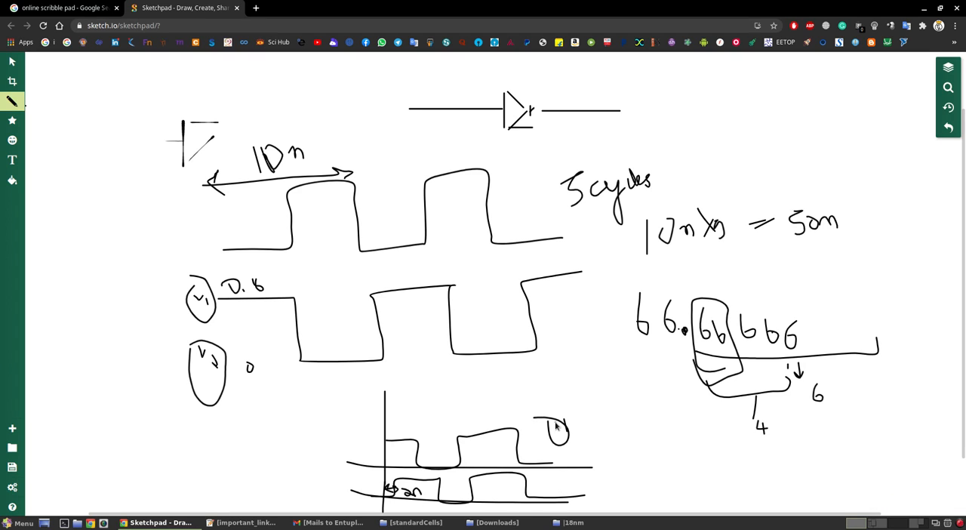
pyautogui.moveTo(553, 479)
pyautogui.mouseDown()
pyautogui.moveTo(554, 490)
pyautogui.moveTo(567, 488)
pyautogui.moveTo(551, 472)
pyautogui.mouseUp()
pyautogui.moveTo(461, 416)
pyautogui.mouseDown()
pyautogui.moveTo(375, 454)
pyautogui.moveTo(555, 456)
pyautogui.moveTo(528, 430)
pyautogui.mouseUp()
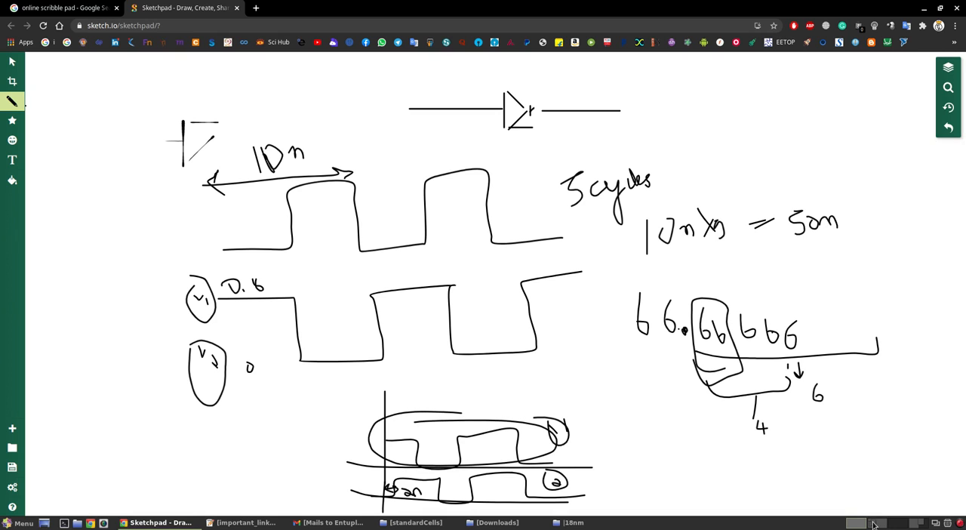
# - Switch back to Virtuoso and locate the rise time and fall time settings of the VIN pulse stimulus
pyautogui.hotkey('ctrl', 'alt', 'Right')
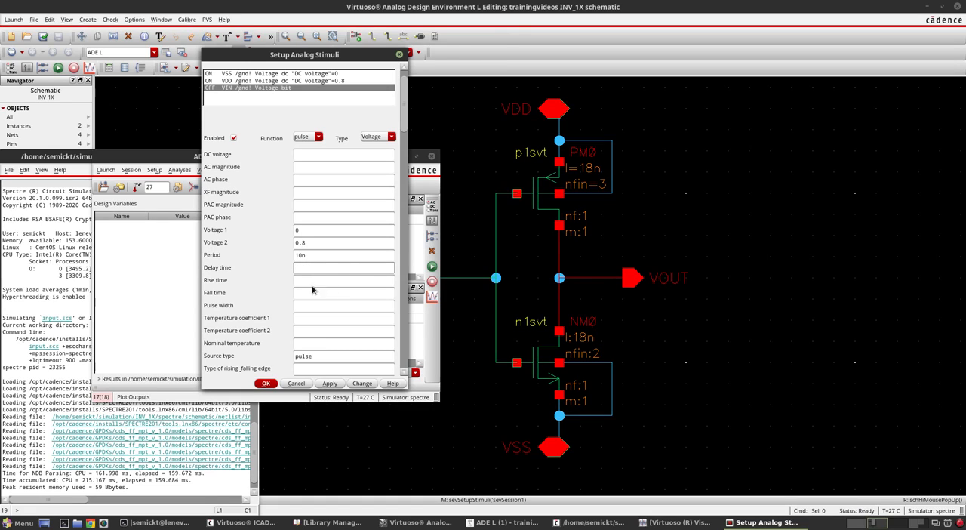
pyautogui.click(306, 282)
pyautogui.click(305, 293)
pyautogui.click(308, 281)
# - Switch to Sketchpad and draw a small pulse waveform beside the diode-like symbol
pyautogui.click(851, 523)
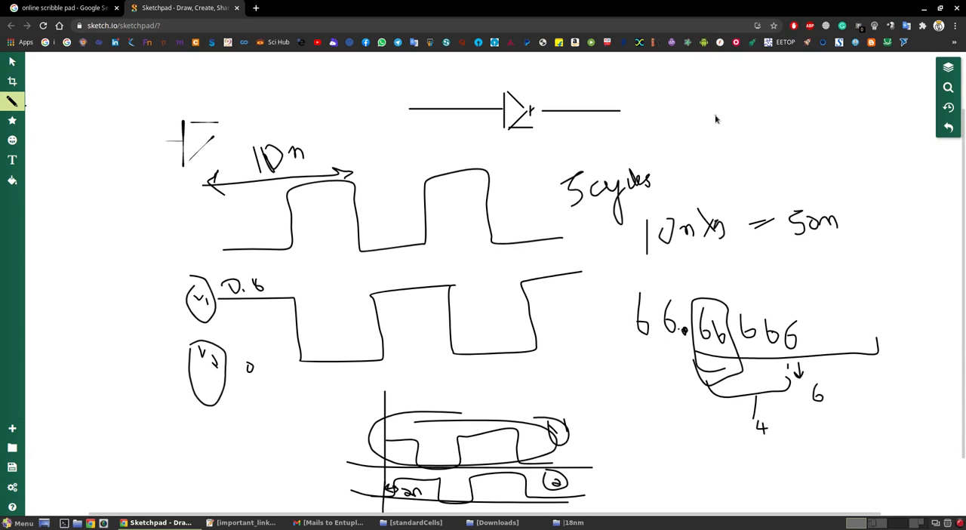
pyautogui.moveTo(683, 139)
pyautogui.mouseDown()
pyautogui.moveTo(684, 98)
pyautogui.moveTo(704, 96)
pyautogui.moveTo(726, 143)
pyautogui.moveTo(757, 141)
pyautogui.moveTo(780, 98)
pyautogui.mouseUp()
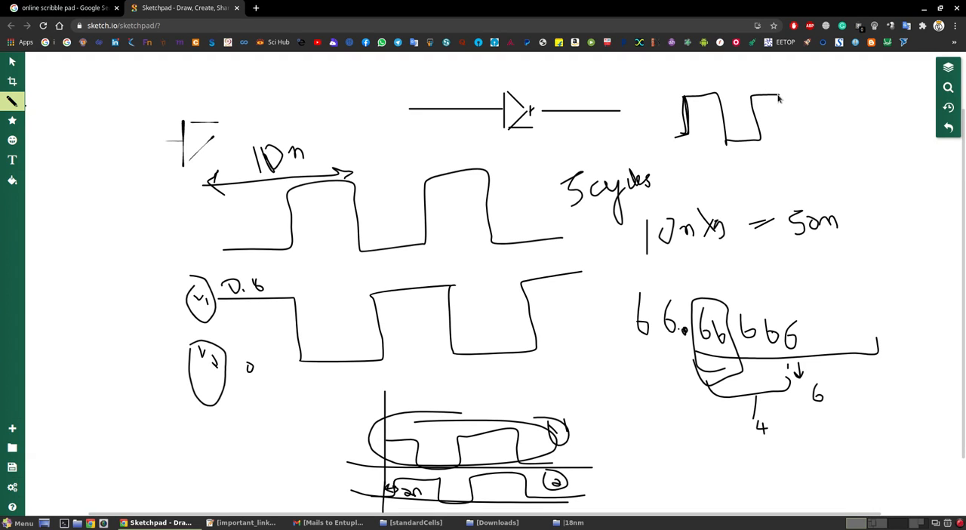
pyautogui.click(13, 81)
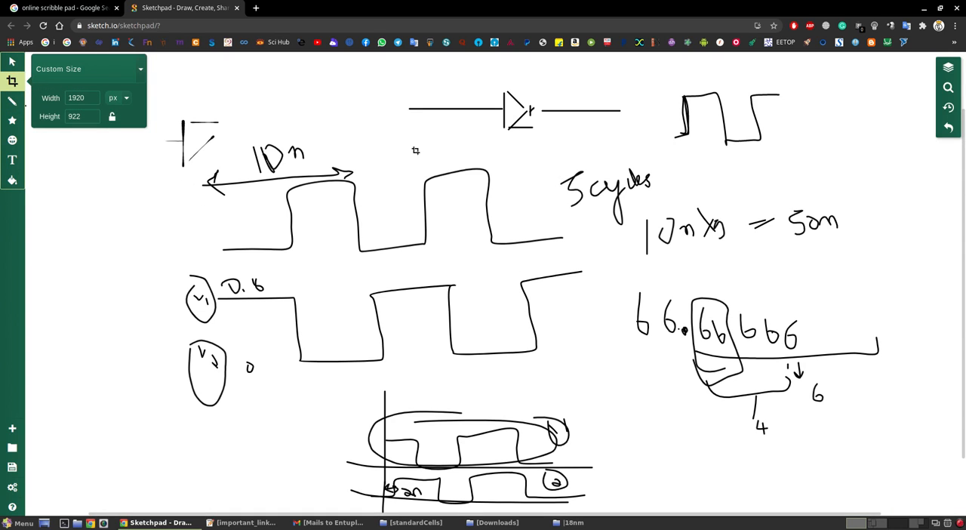
pyautogui.moveTo(554, 164); pyautogui.dragTo(595, 242)
pyautogui.click(582, 144)
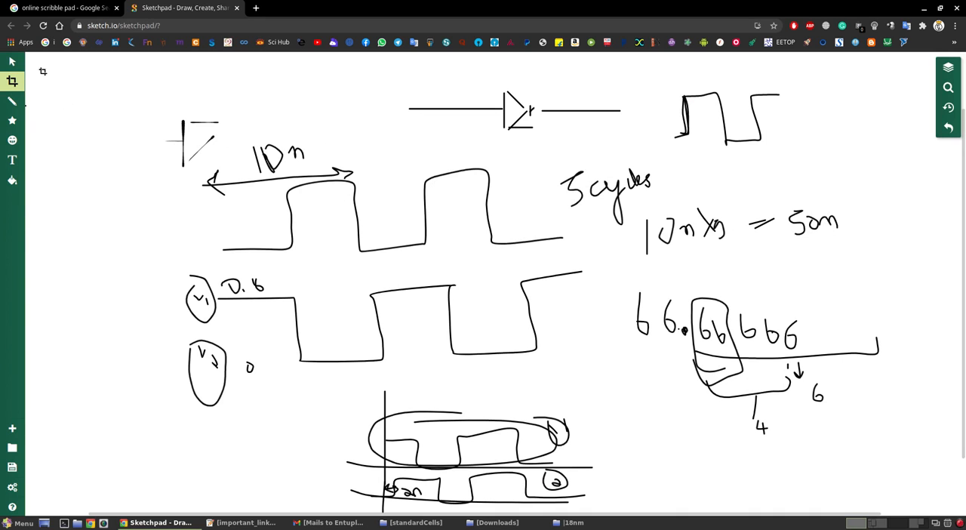
# - Select and delete all drawings on the Sketchpad canvas
pyautogui.click(12, 61)
pyautogui.click(548, 179)
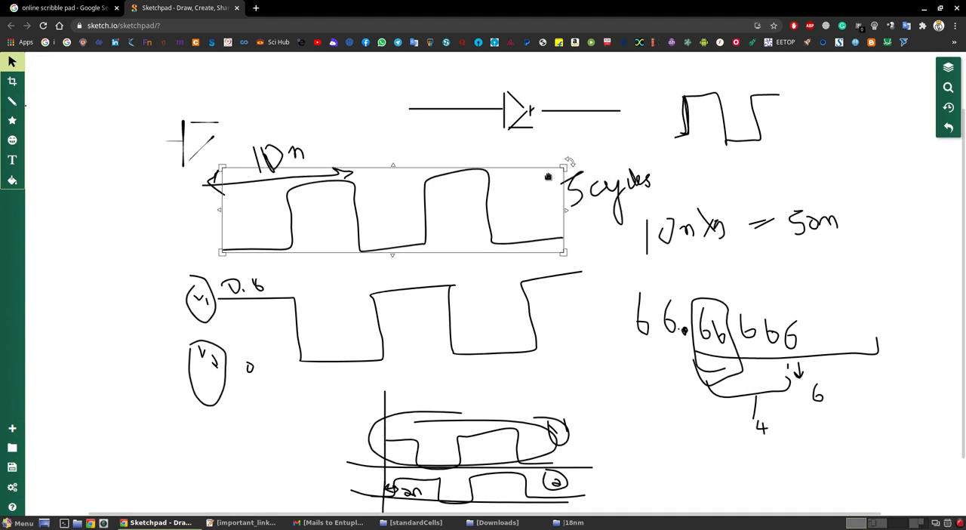
pyautogui.click(593, 177)
pyautogui.moveTo(589, 167)
pyautogui.mouseDown()
pyautogui.moveTo(884, 442)
pyautogui.moveTo(931, 455)
pyautogui.mouseUp()
pyautogui.press('Delete')
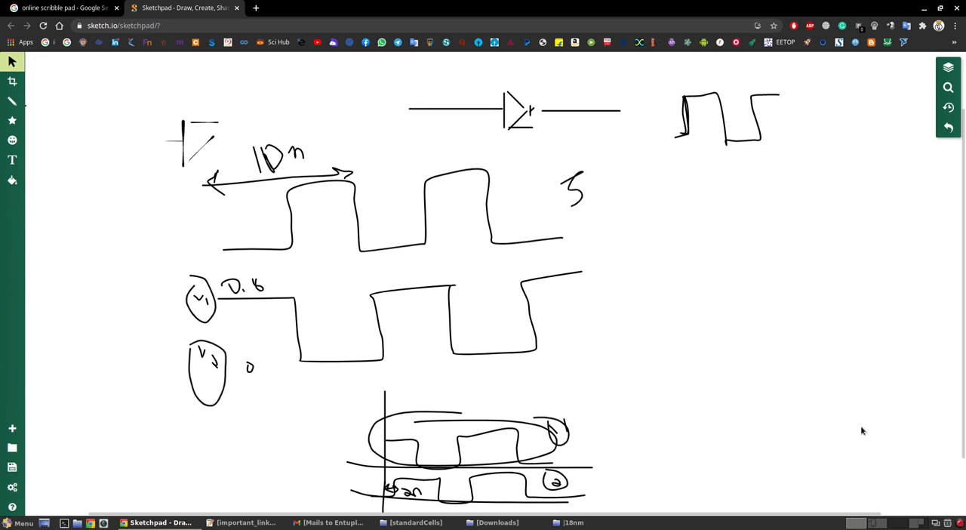
pyautogui.moveTo(530, 140); pyautogui.dragTo(646, 288)
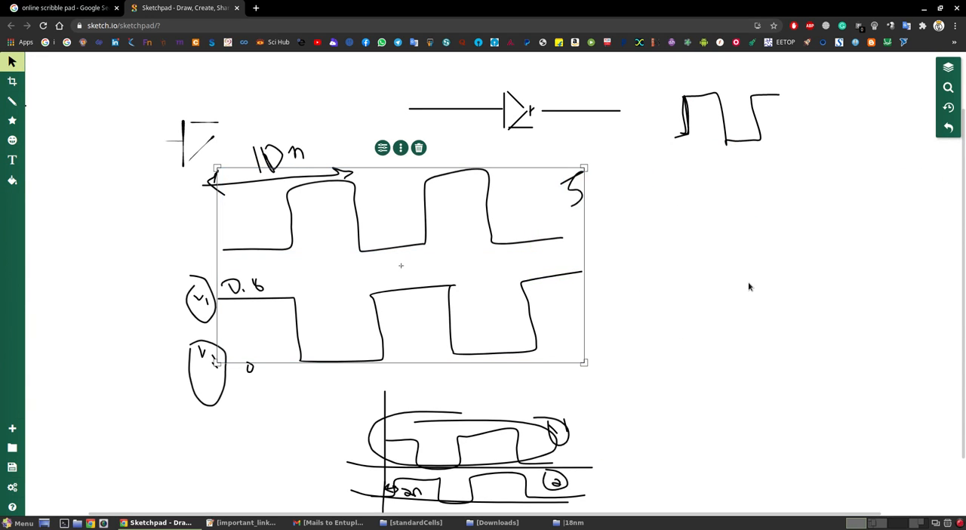
pyautogui.press('Delete')
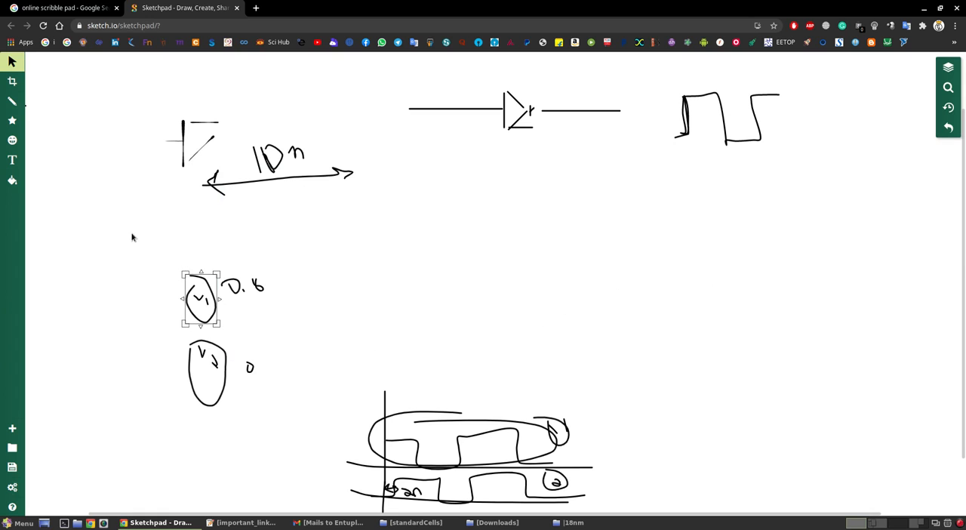
pyautogui.moveTo(135, 237); pyautogui.dragTo(646, 521)
pyautogui.press('Delete')
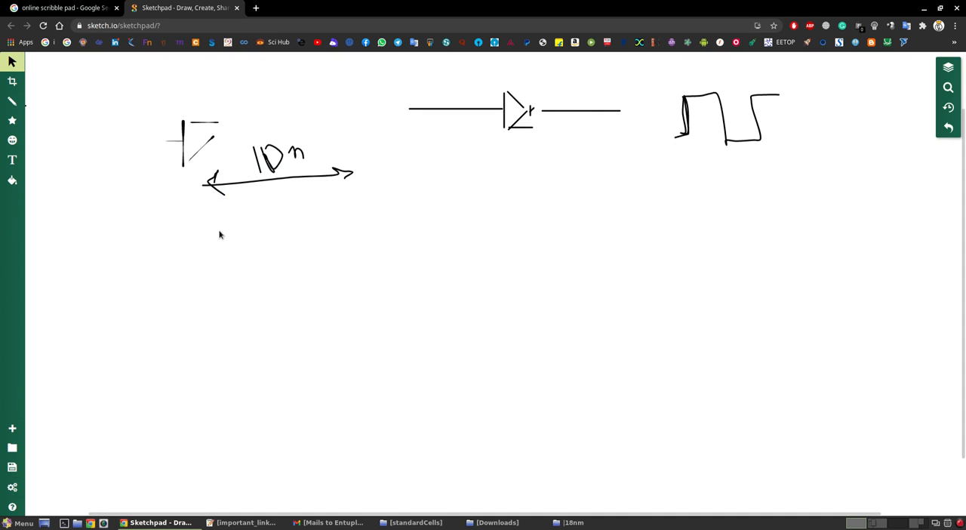
pyautogui.moveTo(81, 88); pyautogui.dragTo(909, 340)
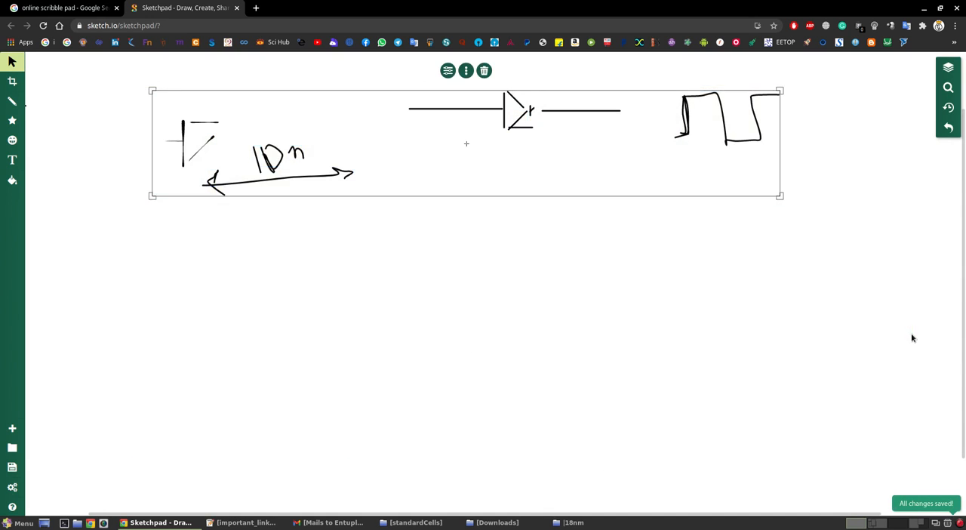
pyautogui.press('Delete')
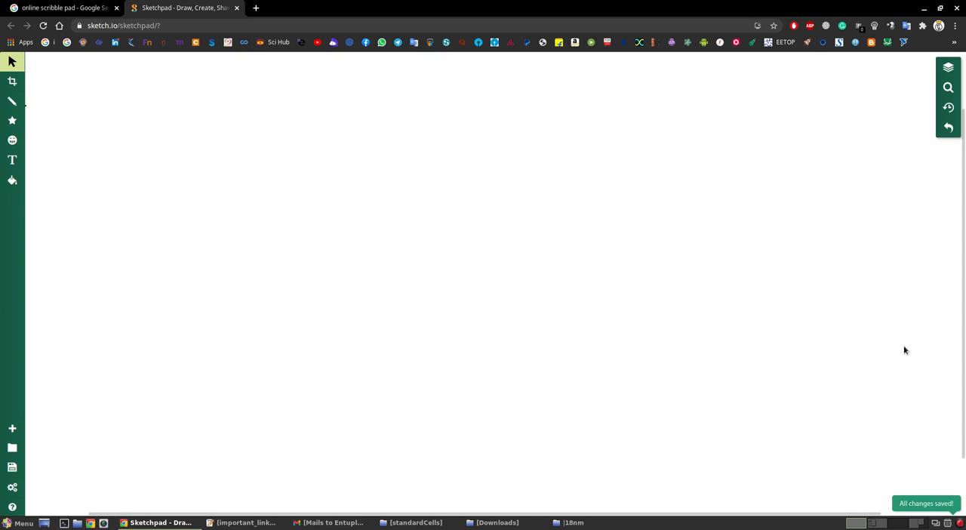
# - Draw a square wave with the Pencil, and a second waveform with sloped rising and falling edges beside it
pyautogui.click(12, 101)
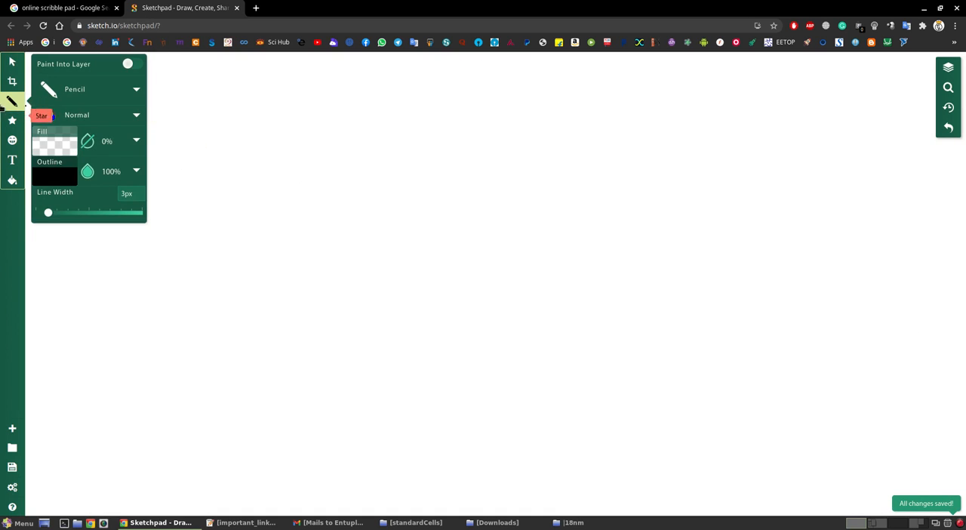
pyautogui.moveTo(240, 175)
pyautogui.mouseDown()
pyautogui.moveTo(258, 172)
pyautogui.moveTo(257, 113)
pyautogui.moveTo(299, 120)
pyautogui.moveTo(300, 167)
pyautogui.moveTo(326, 174)
pyautogui.moveTo(327, 112)
pyautogui.moveTo(359, 112)
pyautogui.moveTo(383, 189)
pyautogui.moveTo(406, 158)
pyautogui.moveTo(398, 115)
pyautogui.mouseUp()
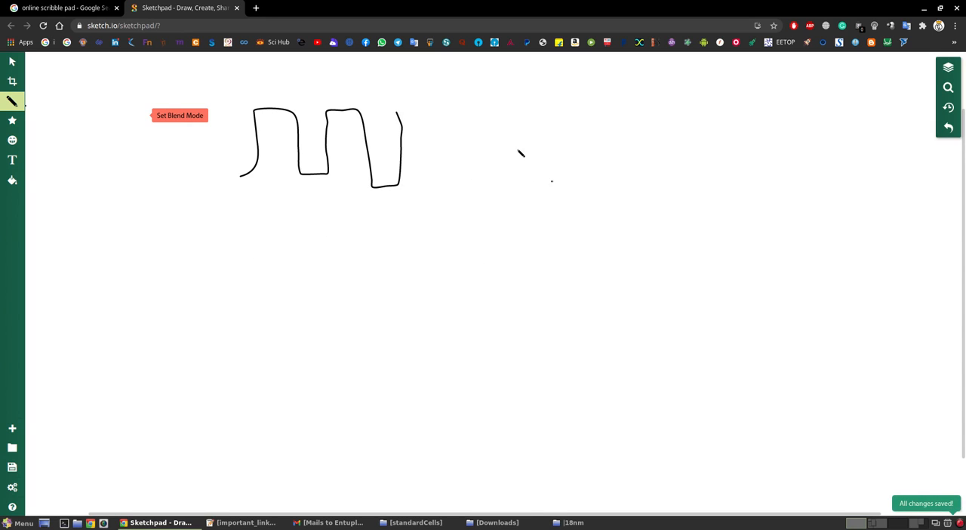
pyautogui.moveTo(484, 173)
pyautogui.mouseDown()
pyautogui.moveTo(521, 177)
pyautogui.moveTo(524, 150)
pyautogui.moveTo(531, 155)
pyautogui.moveTo(556, 115)
pyautogui.moveTo(520, 174)
pyautogui.mouseUp()
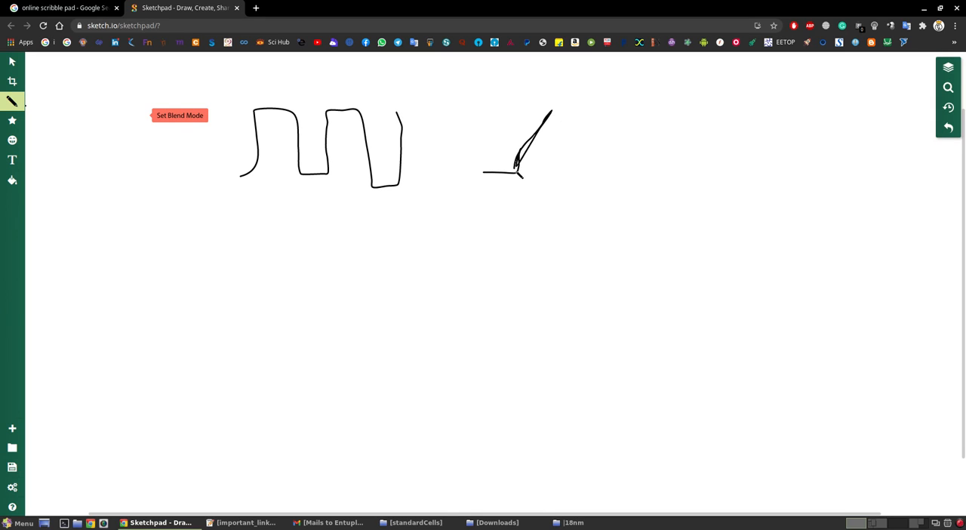
pyautogui.moveTo(558, 112)
pyautogui.mouseDown()
pyautogui.moveTo(601, 114)
pyautogui.moveTo(640, 172)
pyautogui.moveTo(704, 164)
pyautogui.moveTo(638, 165)
pyautogui.moveTo(698, 165)
pyautogui.moveTo(721, 108)
pyautogui.moveTo(776, 97)
pyautogui.mouseUp()
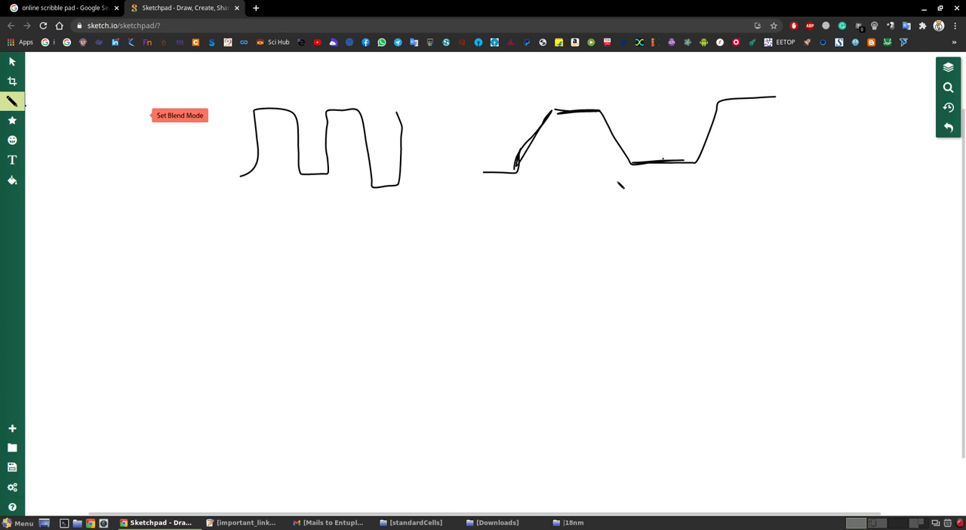
# - Mark the sloped waveform's rising and falling intervals with guide lines and arrows, and label them tr and tf
pyautogui.moveTo(520, 172); pyautogui.dragTo(521, 223)
pyautogui.moveTo(554, 113)
pyautogui.mouseDown()
pyautogui.moveTo(569, 198)
pyautogui.moveTo(553, 191)
pyautogui.moveTo(531, 201)
pyautogui.mouseUp()
pyautogui.moveTo(593, 111); pyautogui.dragTo(603, 250)
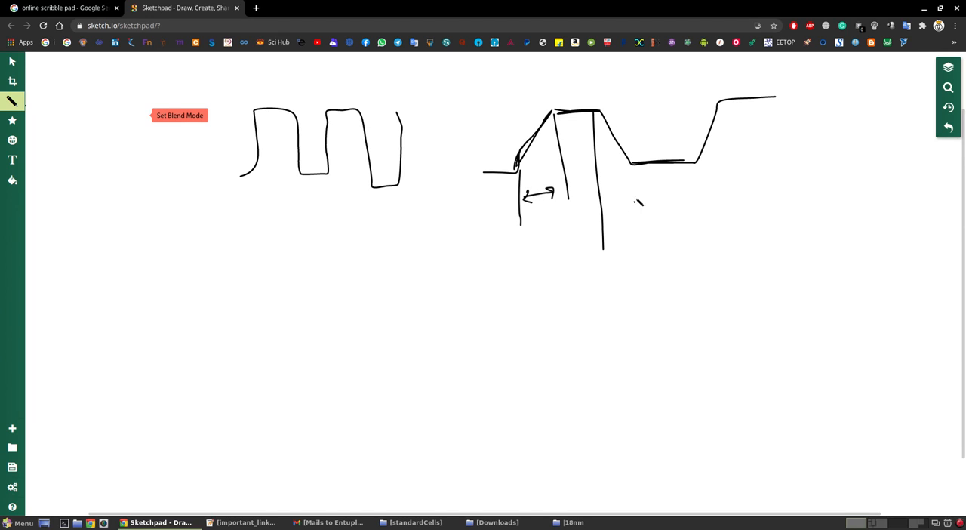
pyautogui.moveTo(631, 173); pyautogui.dragTo(639, 213)
pyautogui.moveTo(645, 236)
pyautogui.mouseDown()
pyautogui.moveTo(626, 216)
pyautogui.moveTo(649, 216)
pyautogui.moveTo(608, 229)
pyautogui.mouseUp()
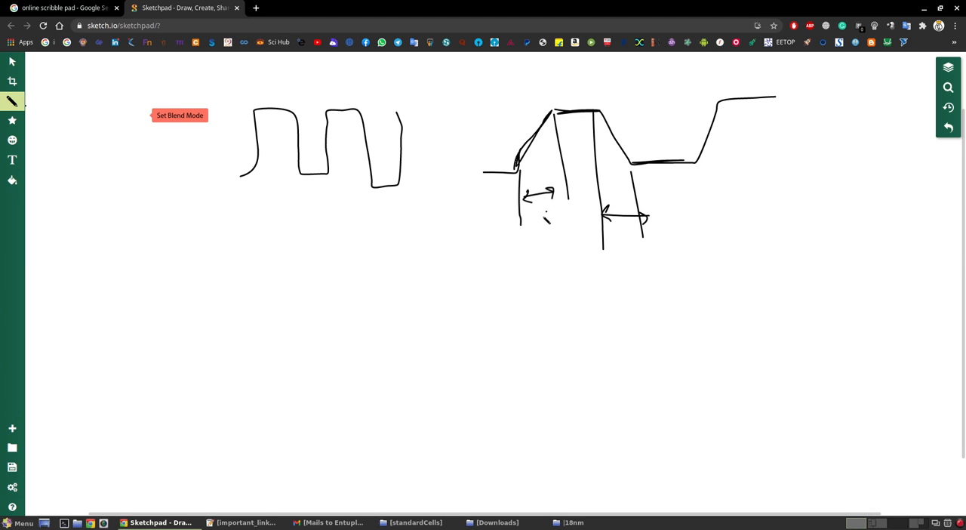
pyautogui.moveTo(536, 207); pyautogui.dragTo(561, 264)
pyautogui.moveTo(623, 243)
pyautogui.mouseDown()
pyautogui.moveTo(646, 302)
pyautogui.moveTo(647, 281)
pyautogui.mouseUp()
# - Switch to Virtuoso and set the VIN pulse's rise time and fall time to 100p
pyautogui.click(878, 526)
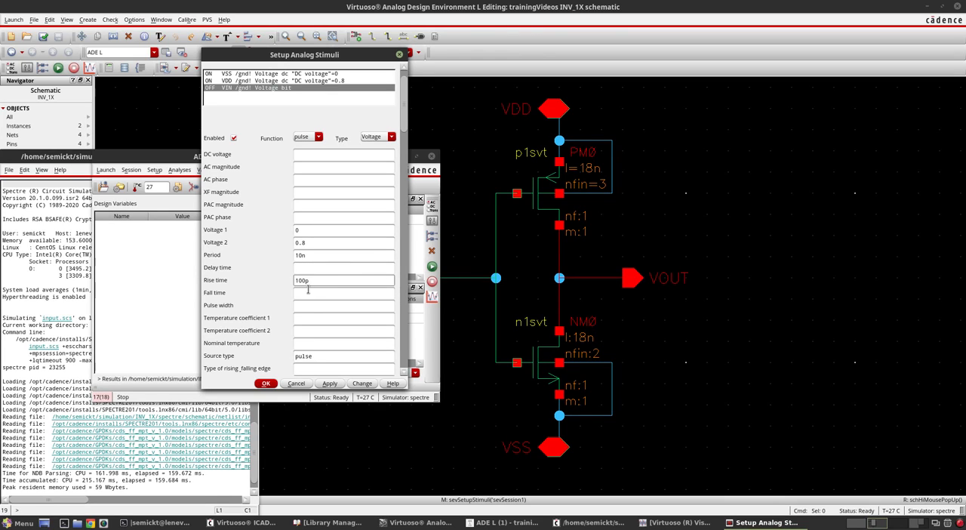
pyautogui.click(307, 293)
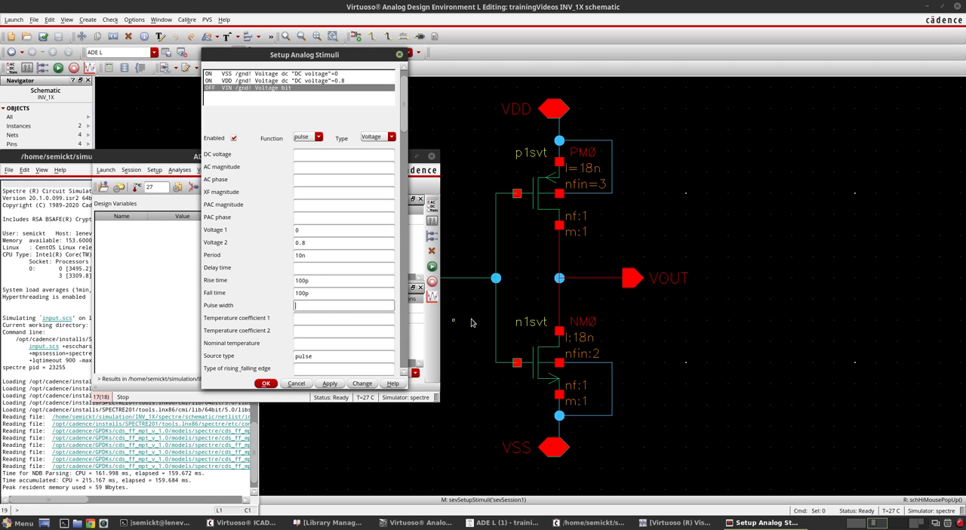
# - Switch to Sketchpad and draw a larger pulse waveform below the square wave, marking its period 10n and its pulse width 5n
pyautogui.click(856, 523)
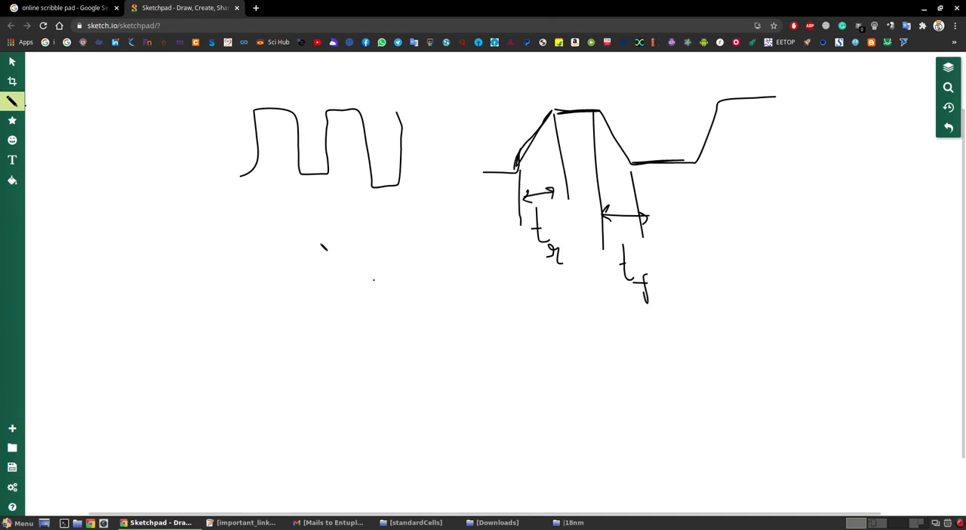
pyautogui.moveTo(148, 308)
pyautogui.mouseDown()
pyautogui.moveTo(222, 241)
pyautogui.moveTo(305, 260)
pyautogui.moveTo(309, 297)
pyautogui.moveTo(427, 294)
pyautogui.moveTo(407, 222)
pyautogui.moveTo(514, 205)
pyautogui.mouseUp()
pyautogui.moveTo(233, 311); pyautogui.dragTo(235, 361)
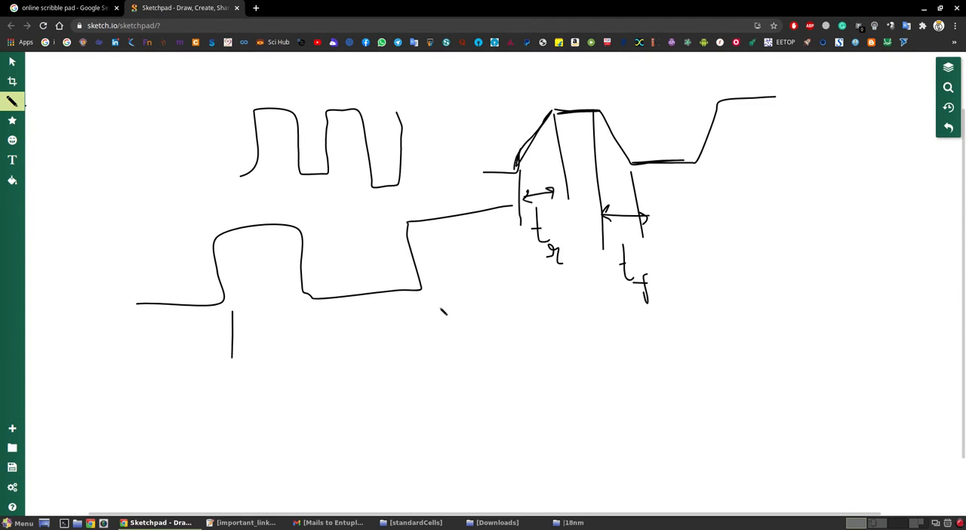
pyautogui.moveTo(435, 305); pyautogui.dragTo(431, 358)
pyautogui.moveTo(242, 348)
pyautogui.mouseDown()
pyautogui.moveTo(444, 337)
pyautogui.moveTo(428, 357)
pyautogui.mouseUp()
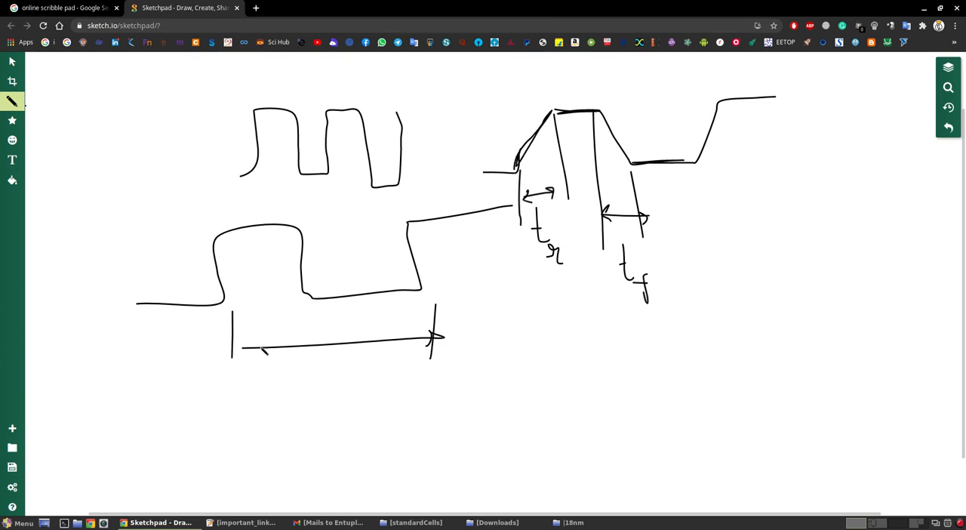
pyautogui.moveTo(265, 337)
pyautogui.mouseDown()
pyautogui.moveTo(252, 356)
pyautogui.moveTo(312, 384)
pyautogui.moveTo(424, 370)
pyautogui.mouseUp()
pyautogui.moveTo(232, 272)
pyautogui.mouseDown()
pyautogui.moveTo(291, 276)
pyautogui.moveTo(245, 285)
pyautogui.mouseUp()
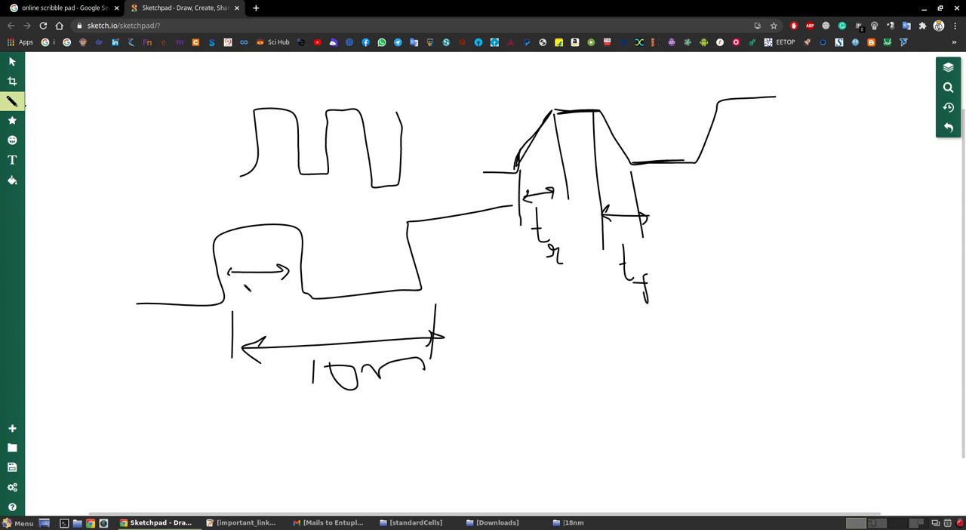
pyautogui.moveTo(251, 252)
pyautogui.mouseDown()
pyautogui.moveTo(270, 265)
pyautogui.moveTo(242, 245)
pyautogui.moveTo(245, 255)
pyautogui.moveTo(305, 269)
pyautogui.mouseUp()
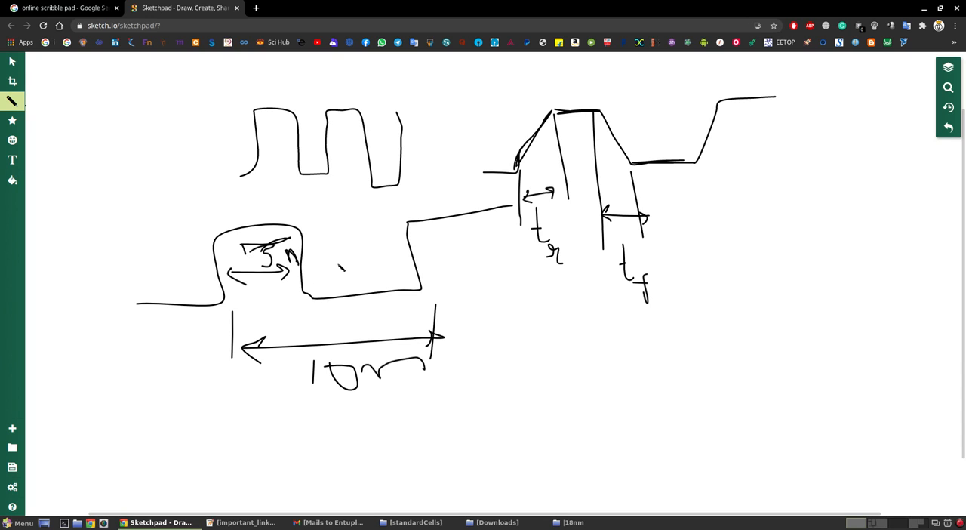
# - Switch to Virtuoso, set the VIN pulse width to 5n and accept the analog stimuli setup
pyautogui.click(876, 522)
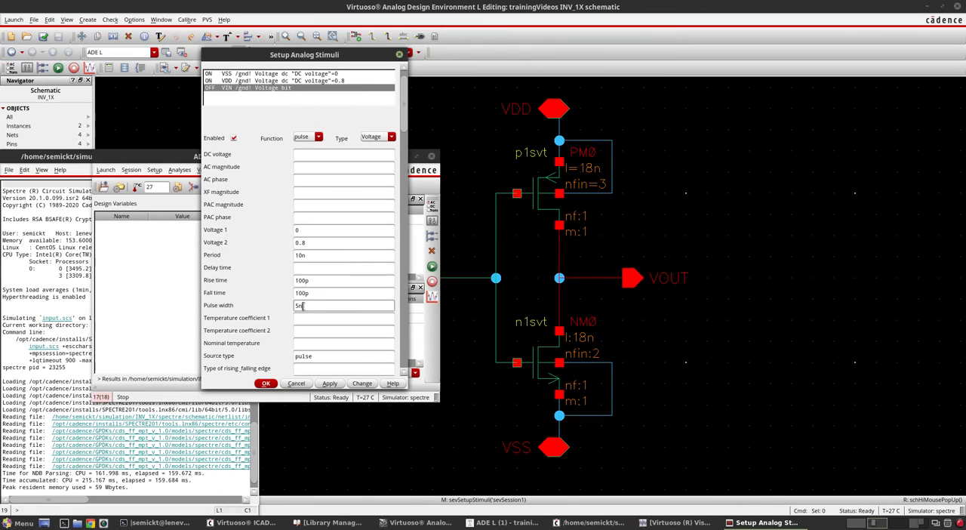
pyautogui.click(265, 383)
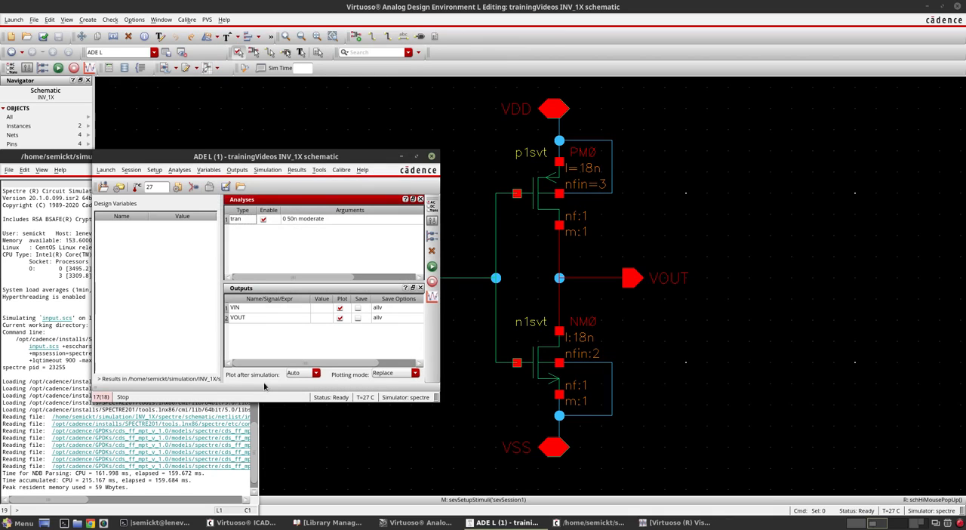
# - Netlist and run the transient simulation, and split the resulting VIN and VOUT traces into separate strips
pyautogui.click(431, 268)
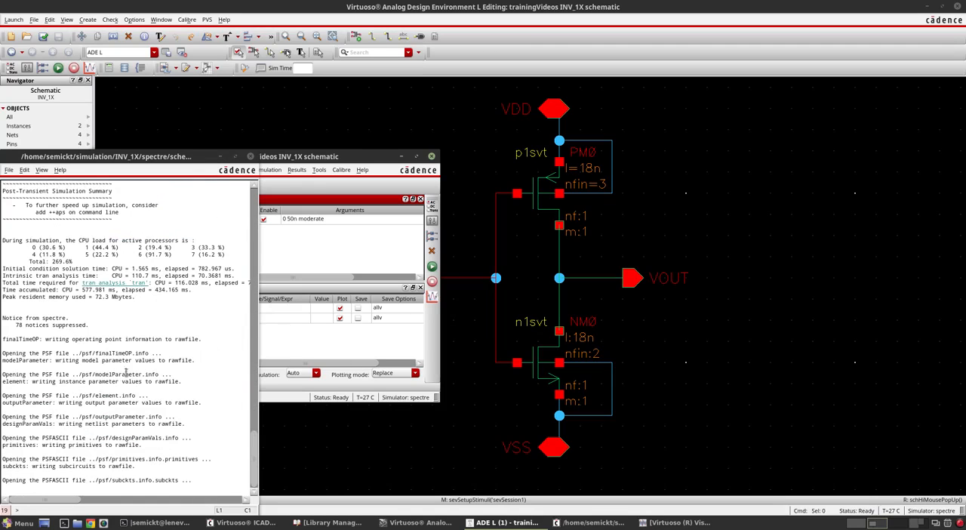
pyautogui.click(665, 523)
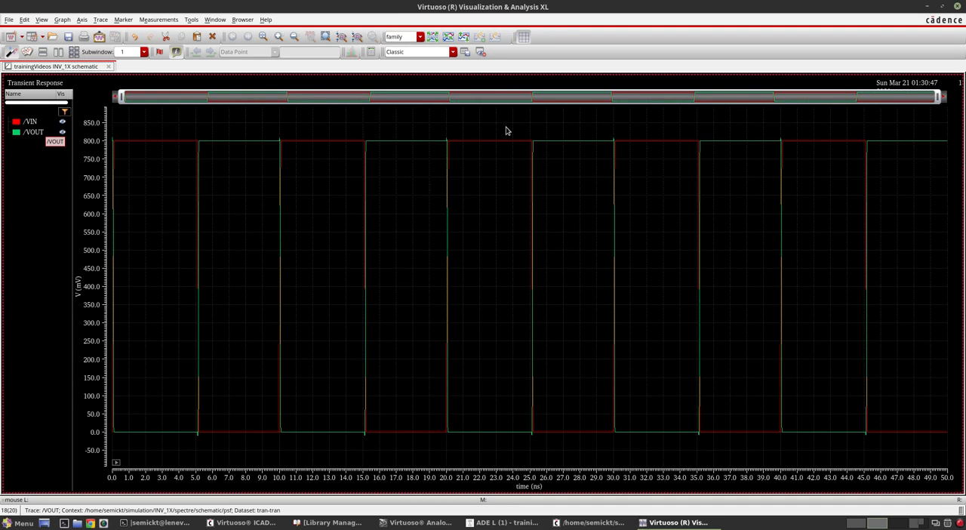
pyautogui.click(433, 37)
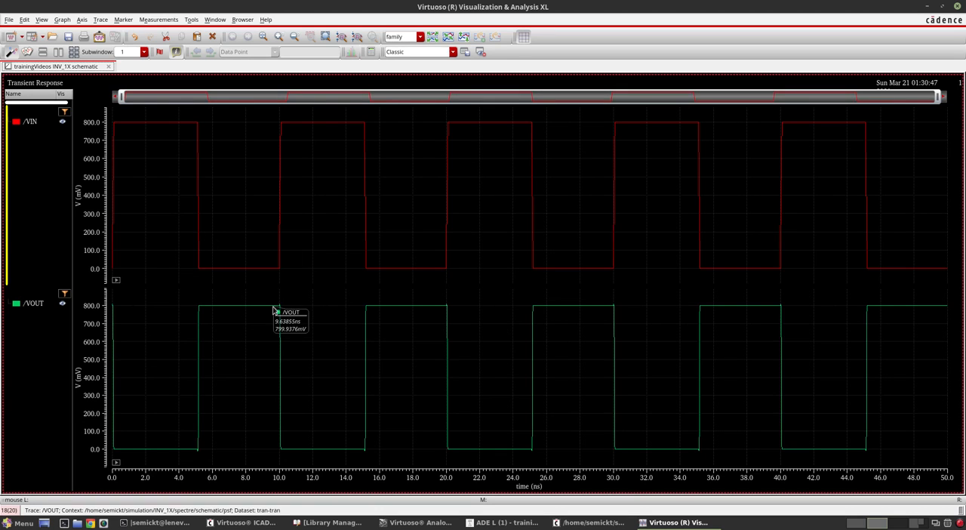
# - Examine the first rising and falling edges of VIN and the matching VOUT transitions in close-up
pyautogui.moveTo(939, 98); pyautogui.dragTo(135, 101)
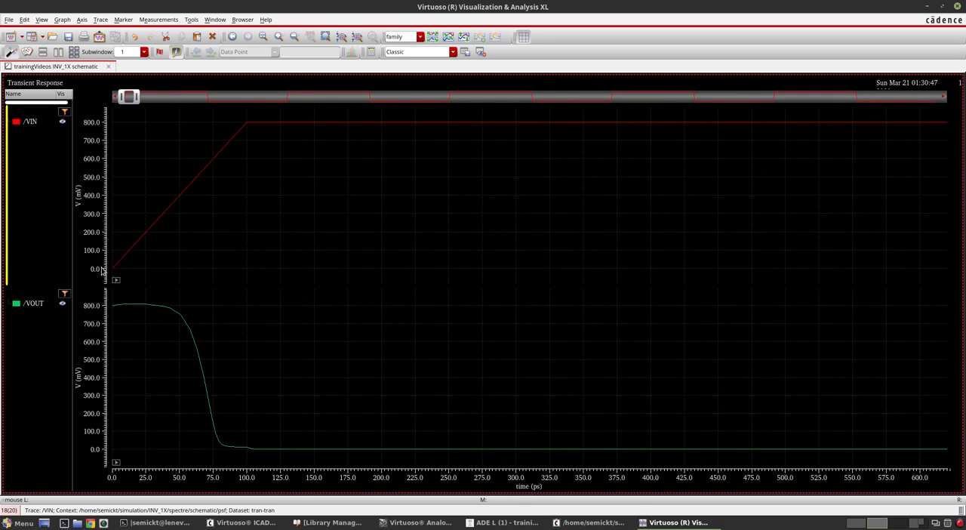
pyautogui.moveTo(241, 130)
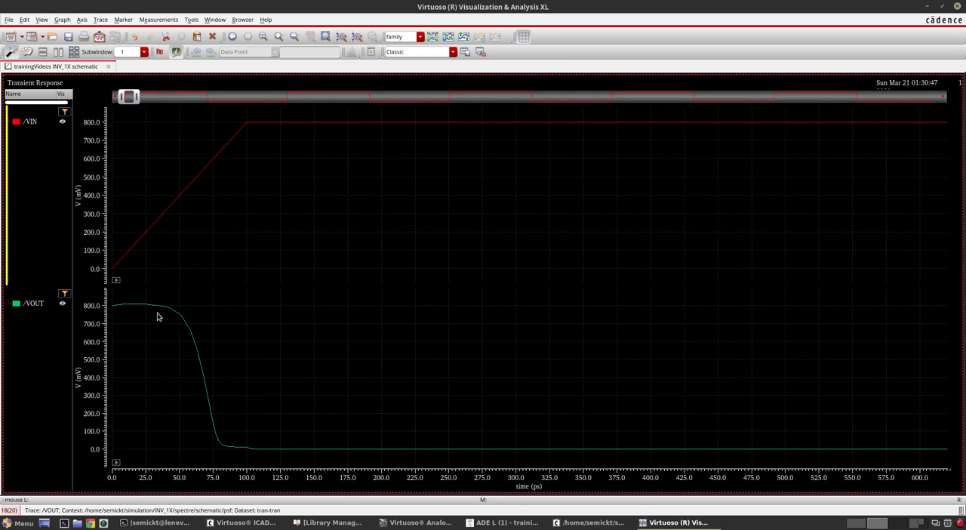
pyautogui.moveTo(212, 406)
pyautogui.moveTo(136, 100); pyautogui.dragTo(208, 124)
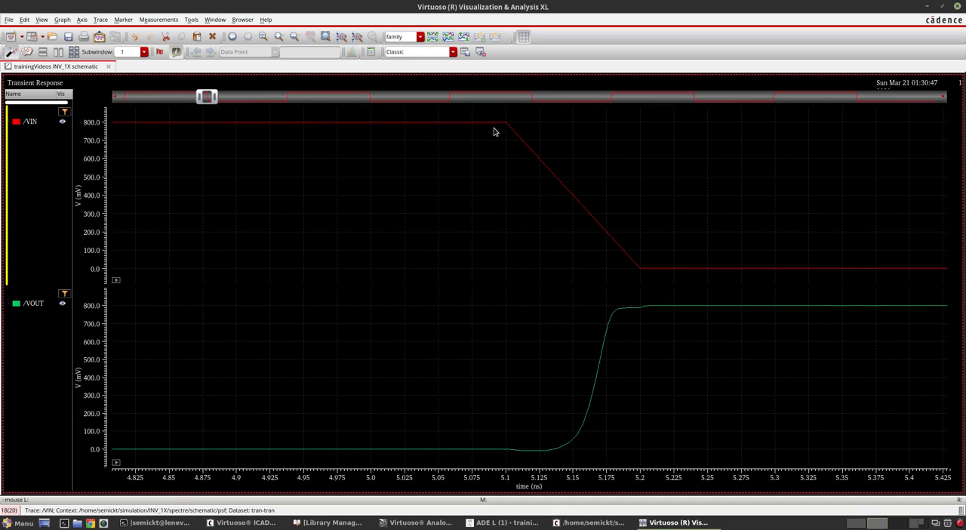
pyautogui.moveTo(638, 269)
pyautogui.moveTo(506, 127)
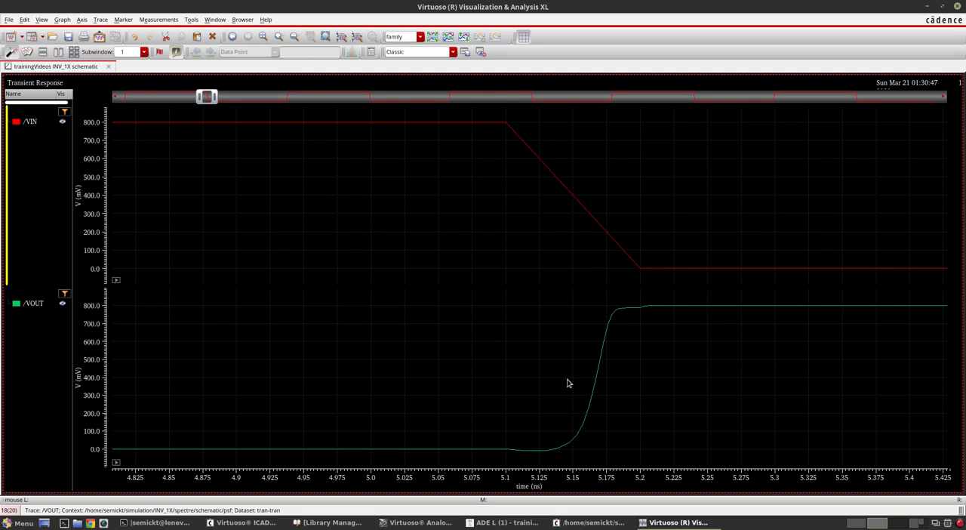
# - Examine the VIN and VOUT pulses between about 5 and 20 ns, including the edge near 10 ns in close-up
pyautogui.moveTo(217, 97); pyautogui.dragTo(327, 114)
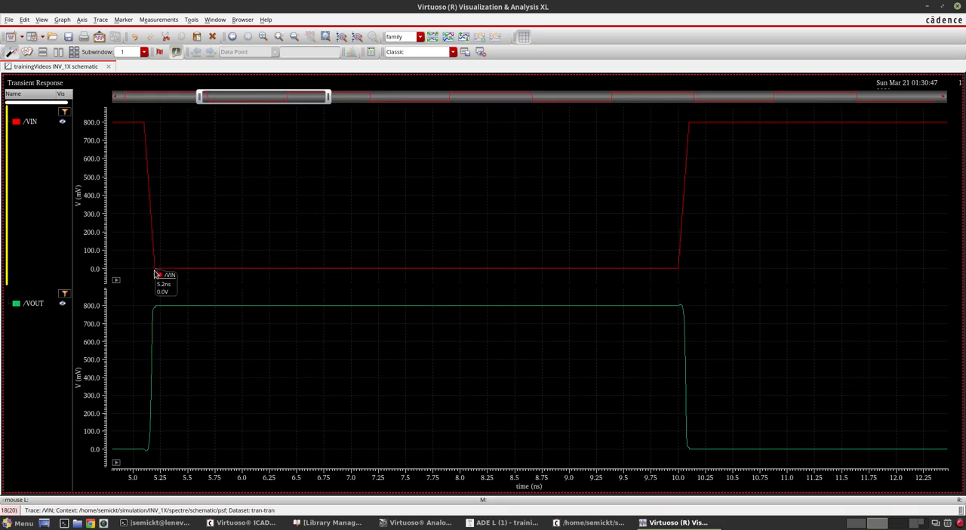
pyautogui.moveTo(328, 98); pyautogui.dragTo(454, 121)
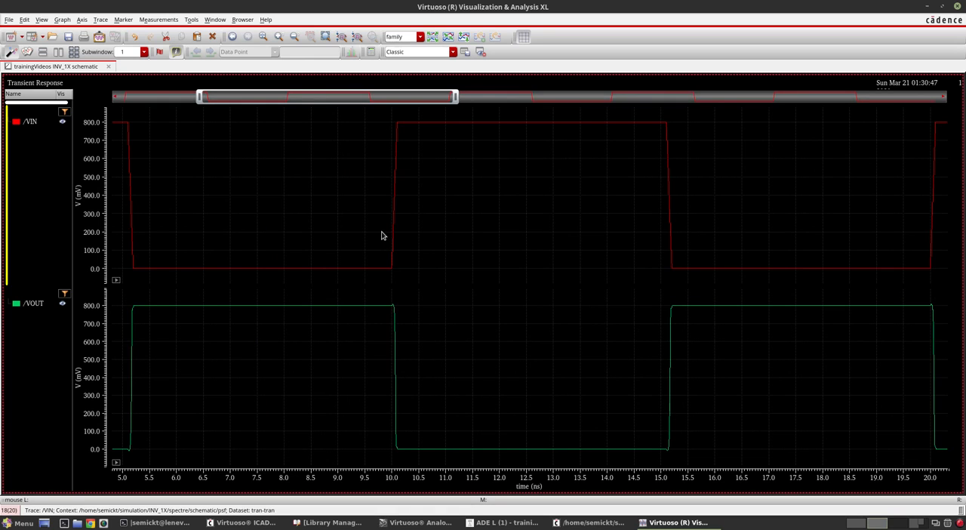
pyautogui.scroll(4, 382, 236)
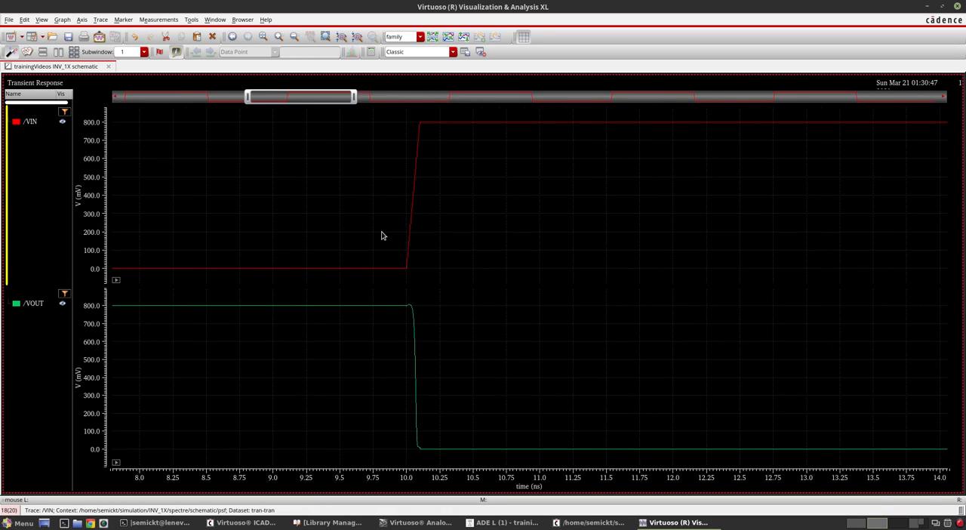
pyautogui.keyDown('ctrl'); pyautogui.scroll(6, 382, 236); pyautogui.keyUp('ctrl')
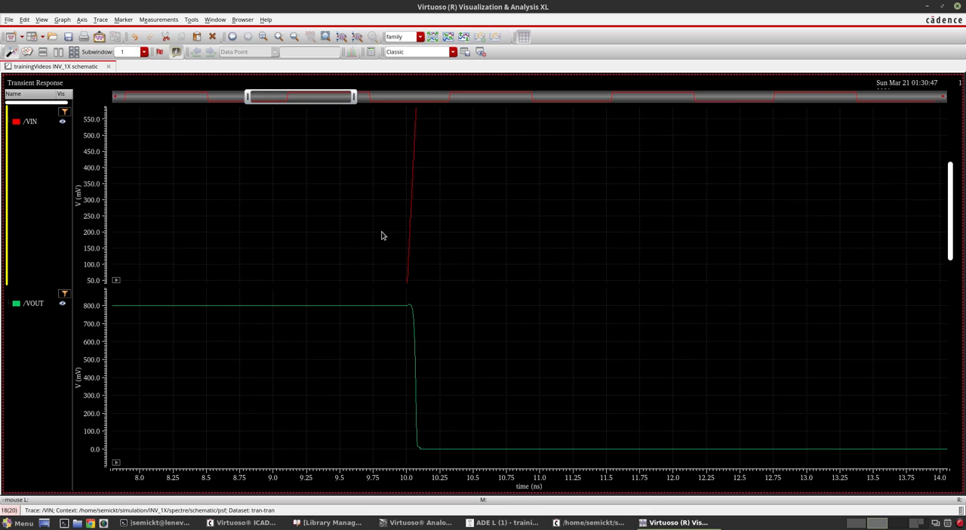
pyautogui.keyDown('ctrl'); pyautogui.scroll(-6, 382, 236); pyautogui.keyUp('ctrl')
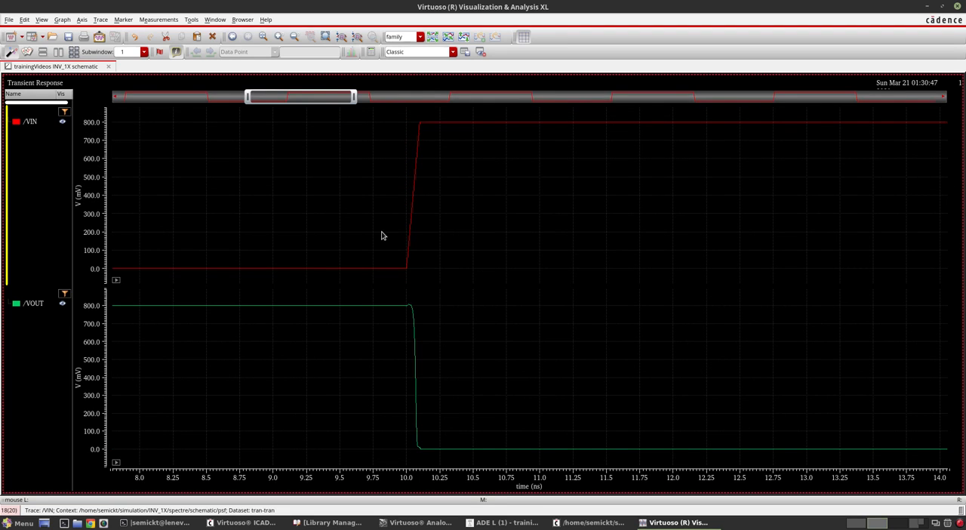
pyautogui.keyDown('ctrl'); pyautogui.scroll(3, 382, 236); pyautogui.keyUp('ctrl')
pyautogui.keyDown('ctrl'); pyautogui.scroll(-3, 382, 235); pyautogui.keyUp('ctrl')
pyautogui.keyDown('ctrl'); pyautogui.scroll(2, 382, 235); pyautogui.keyUp('ctrl')
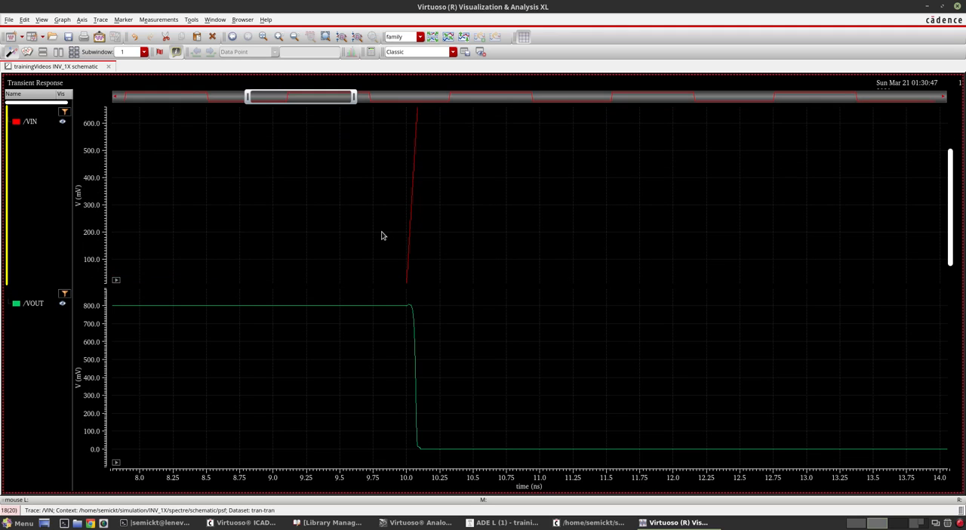
pyautogui.keyDown('ctrl'); pyautogui.scroll(-2, 382, 236); pyautogui.keyUp('ctrl')
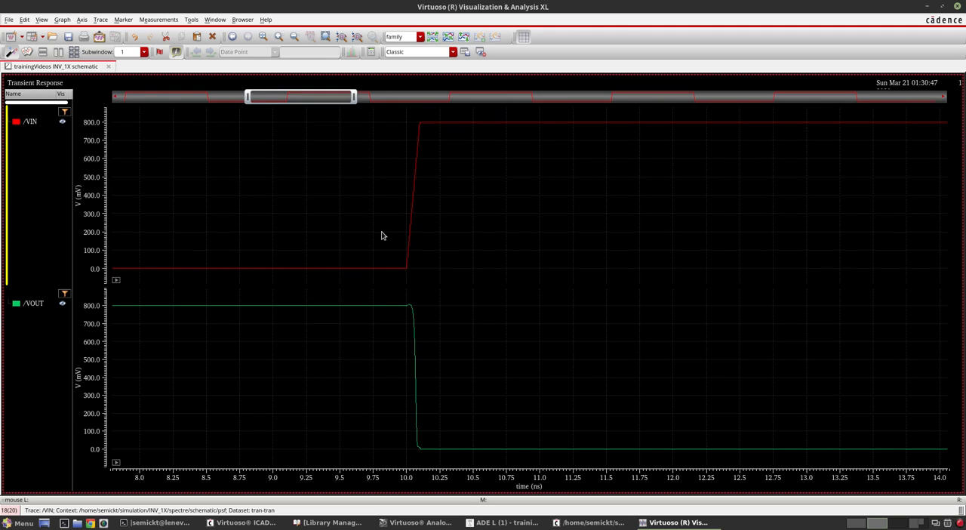
pyautogui.keyDown('shift'); pyautogui.scroll(5, 382, 236); pyautogui.keyUp('shift')
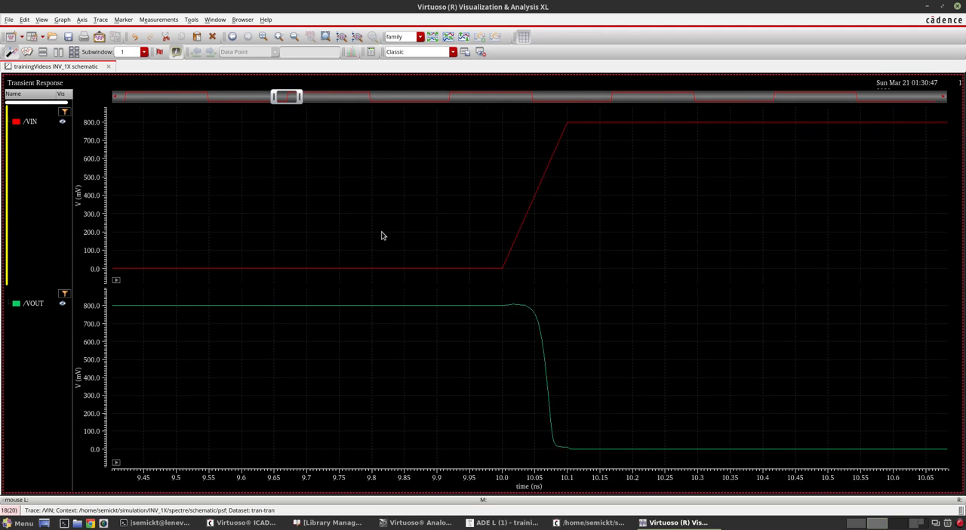
pyautogui.keyDown('shift'); pyautogui.scroll(-8, 382, 235); pyautogui.keyUp('shift')
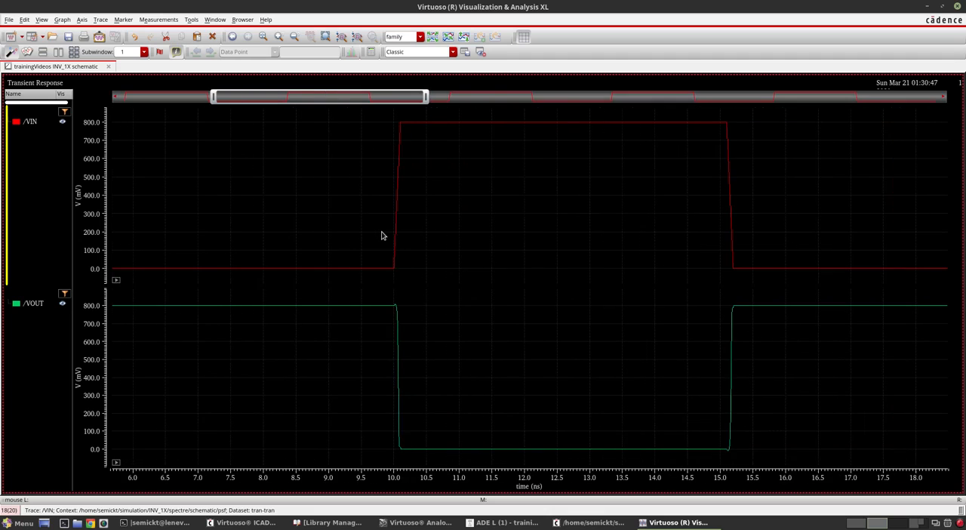
# - Compare the VIN and VOUT pulses over the full 50 ns simulation, and close the waveform window
pyautogui.keyDown('shift'); pyautogui.scroll(-4, 382, 236); pyautogui.keyUp('shift')
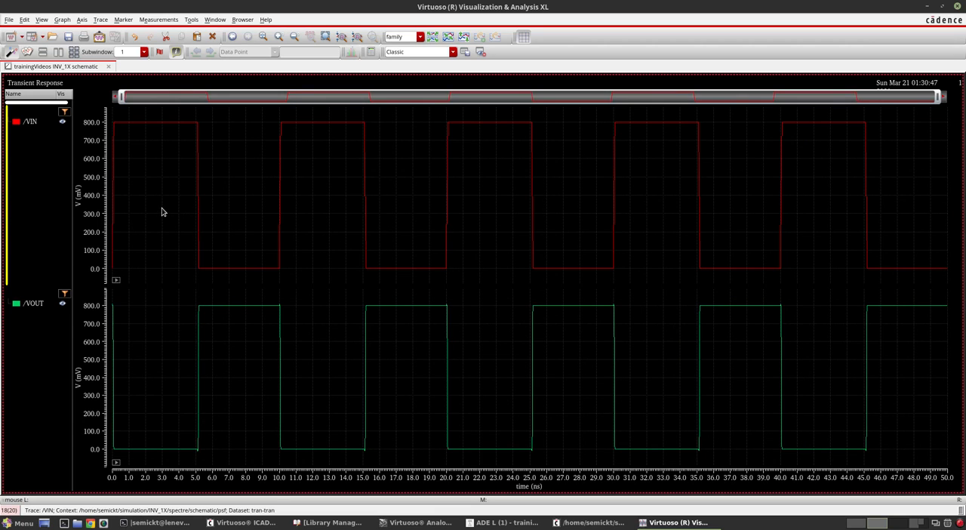
pyautogui.moveTo(616, 198)
pyautogui.moveTo(363, 242)
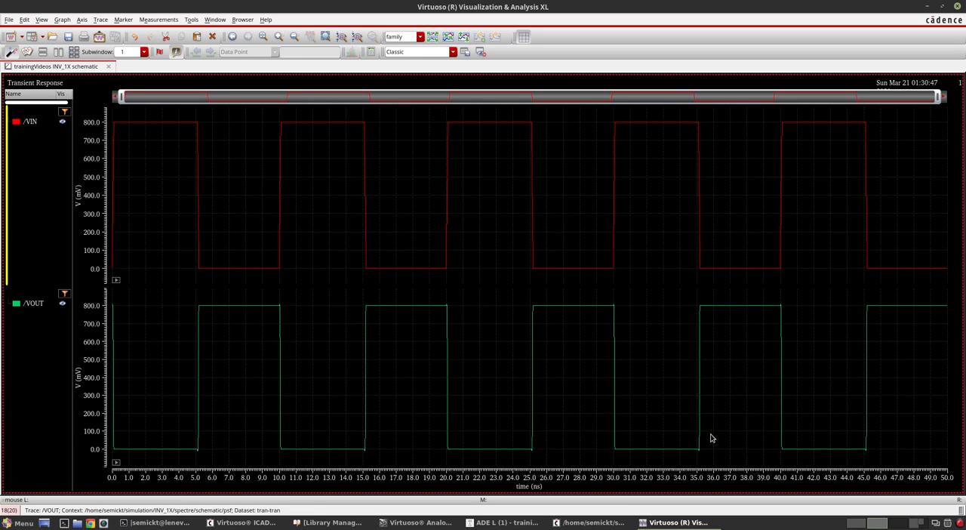
pyautogui.click(958, 6)
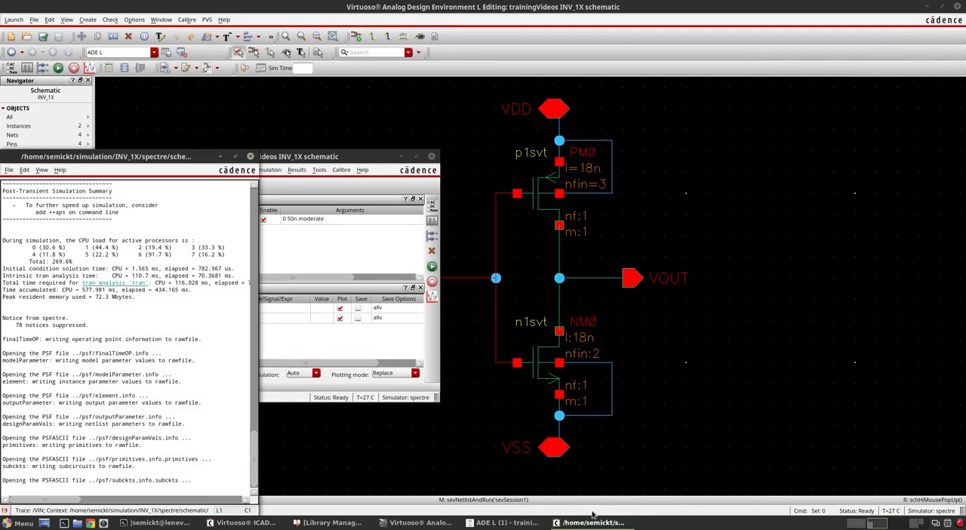
# - Review the VSS and VDD stimuli in the ADE L stimuli setup and change the VIN source function to bit
pyautogui.click(332, 251)
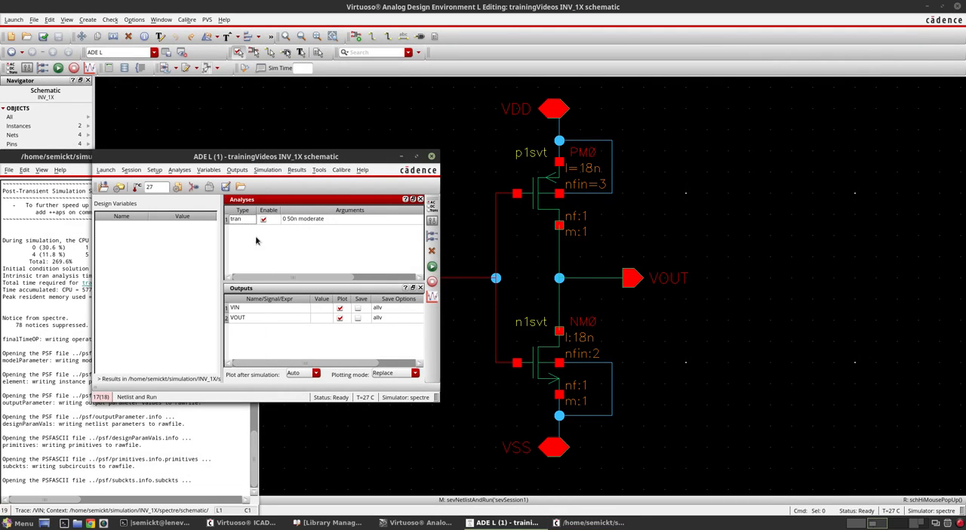
pyautogui.click(193, 190)
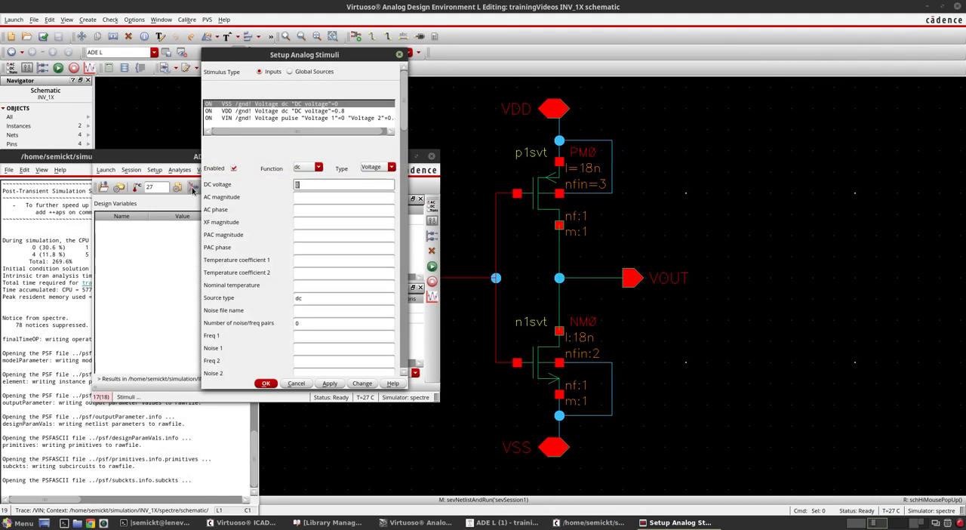
pyautogui.click(234, 111)
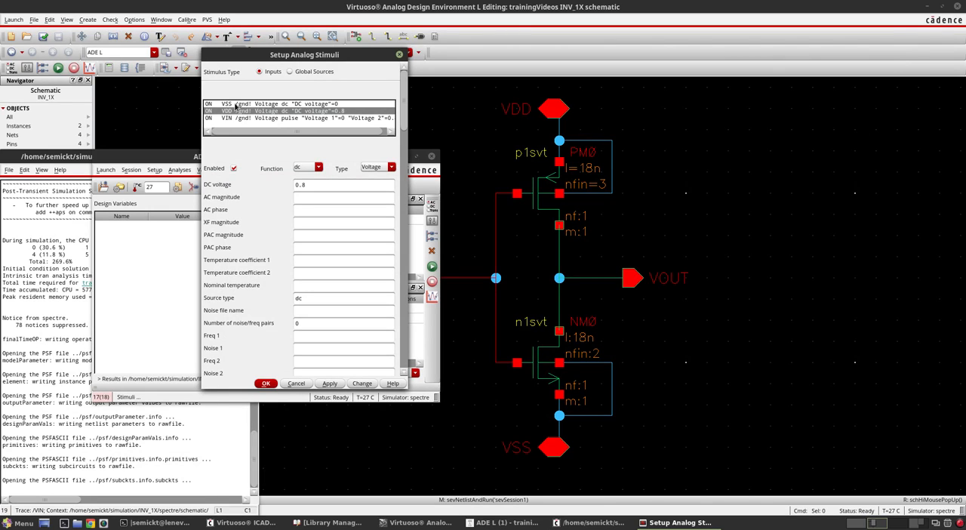
pyautogui.click(234, 119)
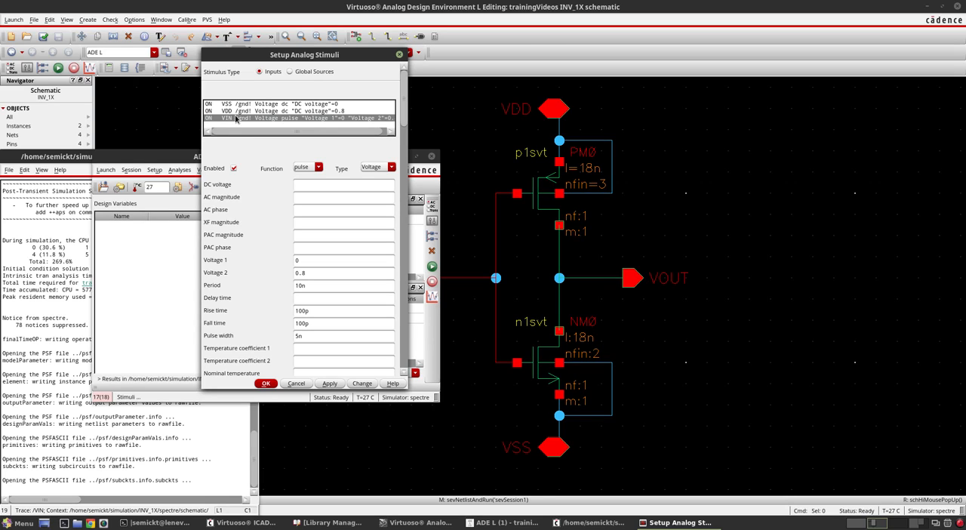
pyautogui.click(314, 168)
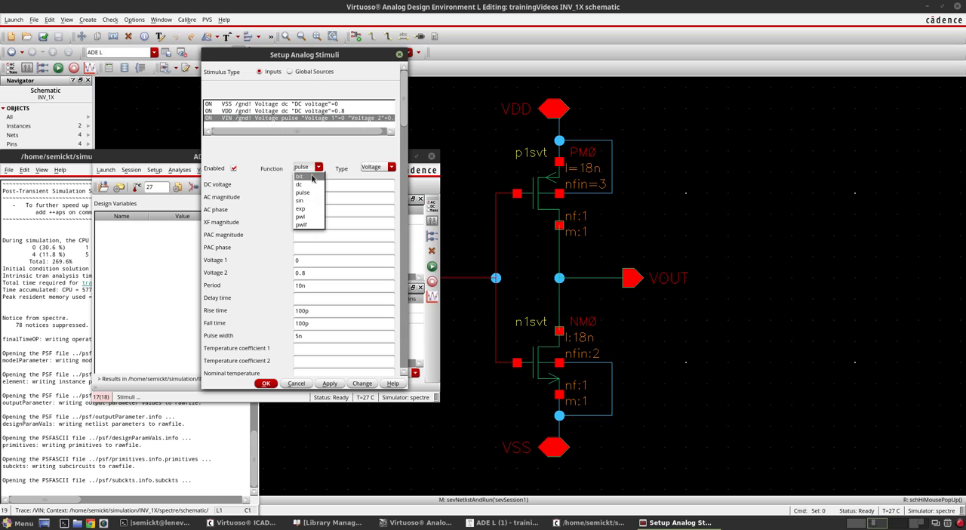
pyautogui.click(312, 176)
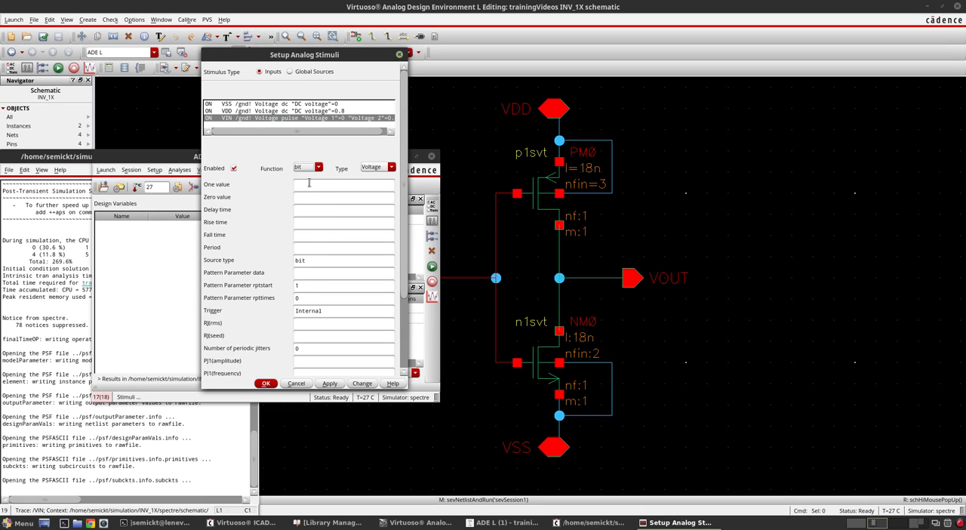
# - Set the VIN bit source to one value 0.8, zero value 0, rise time 50p, fall time 50p and period 10n
pyautogui.click(309, 184)
pyautogui.click(312, 198)
pyautogui.click(316, 223)
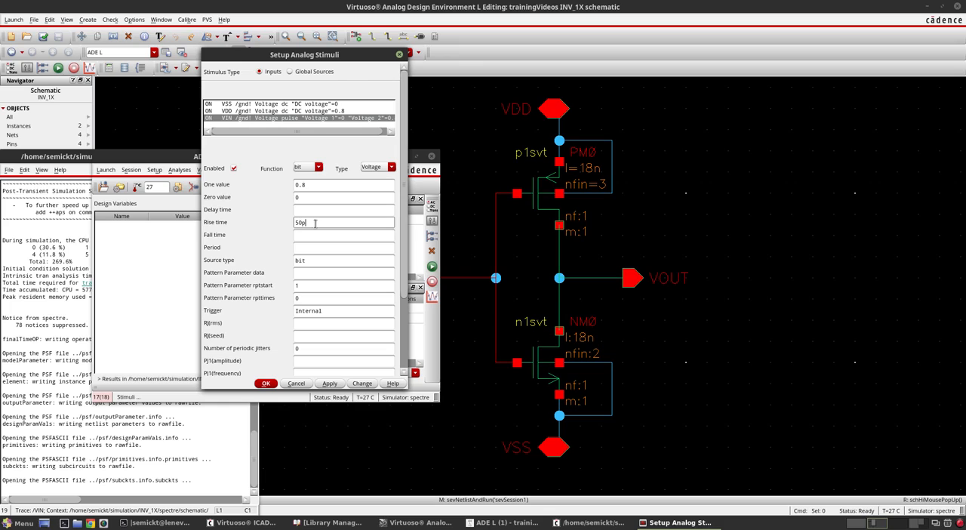
pyautogui.click(336, 235)
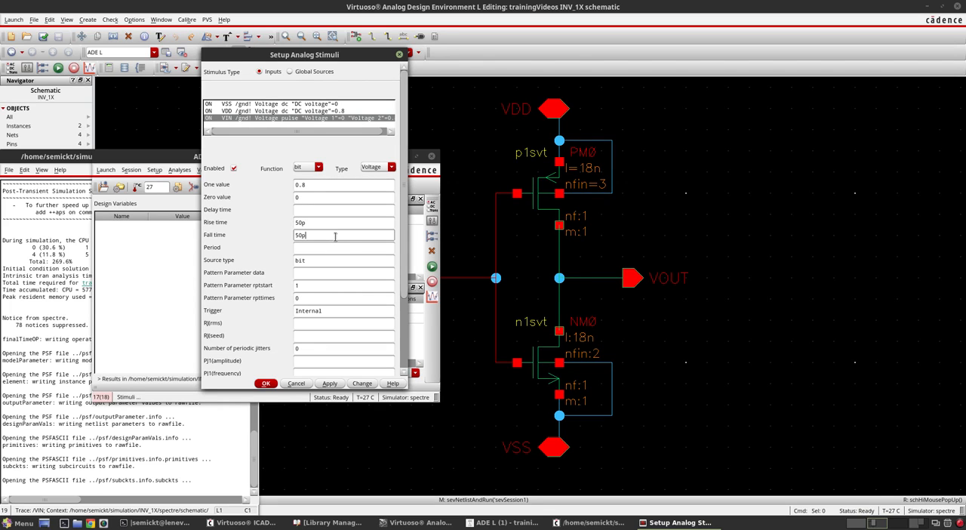
pyautogui.click(335, 247)
# - Enter a bit sequence as the VIN source's pattern parameter data and accept the stimuli setup
pyautogui.click(304, 273)
pyautogui.moveTo(329, 58); pyautogui.dragTo(203, 72)
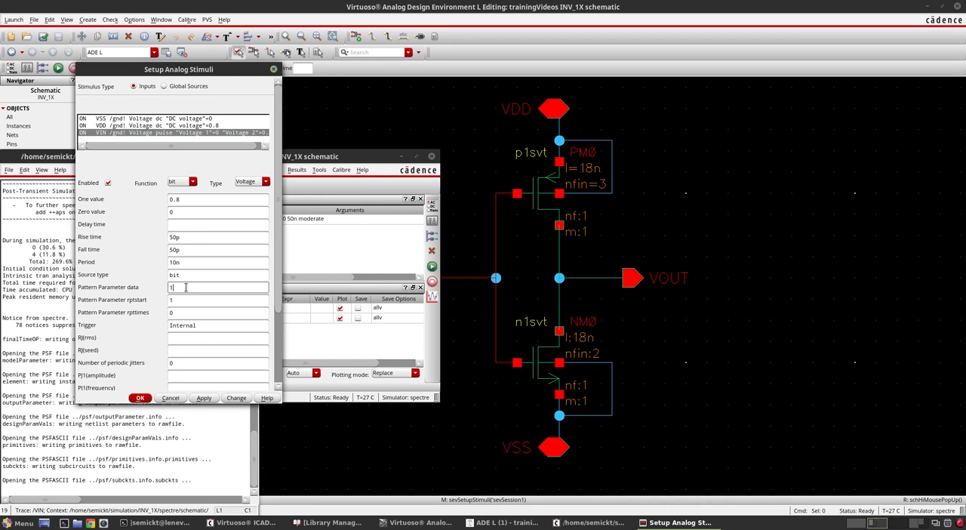
pyautogui.write('1101')
pyautogui.click(141, 398)
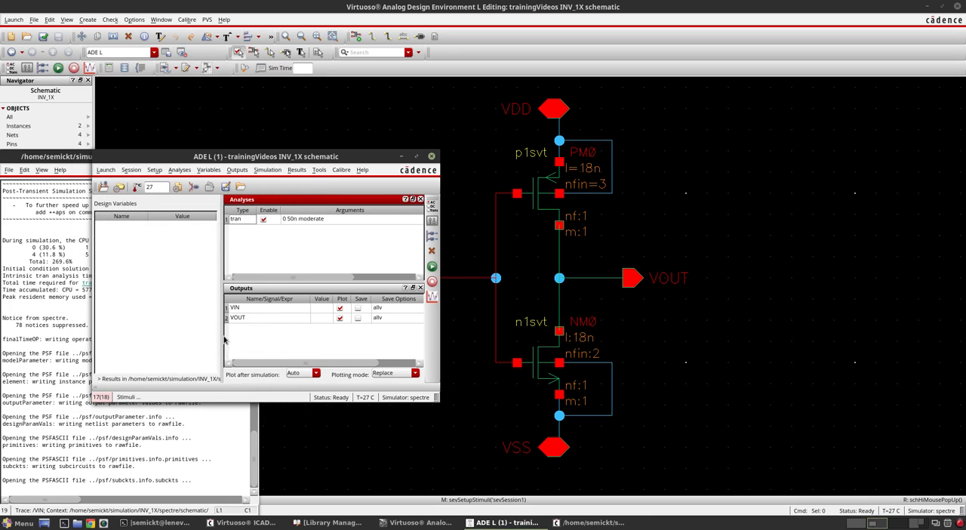
# - Netlist and run the simulation with the bit stimulus, maximize the waveform window, and split VIN and VOUT into separate strips
pyautogui.click(433, 267)
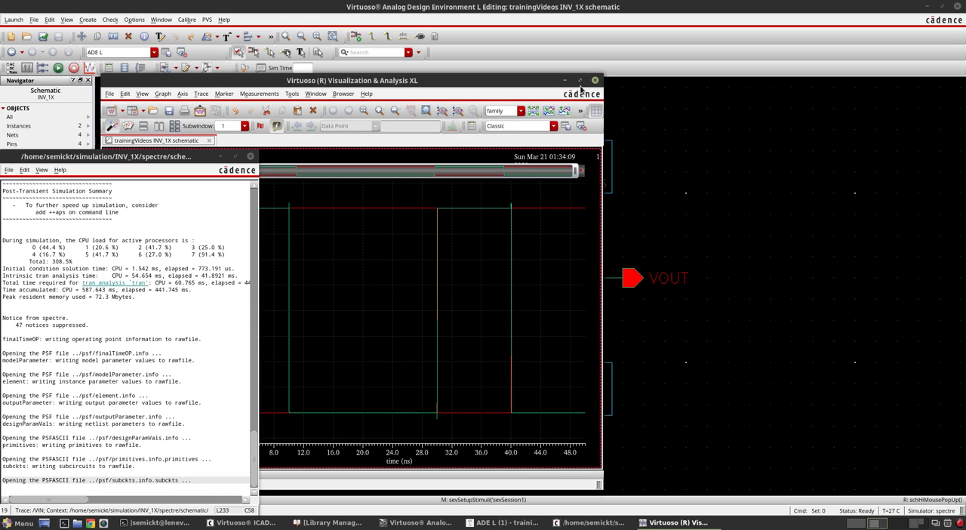
pyautogui.click(581, 83)
pyautogui.click(580, 81)
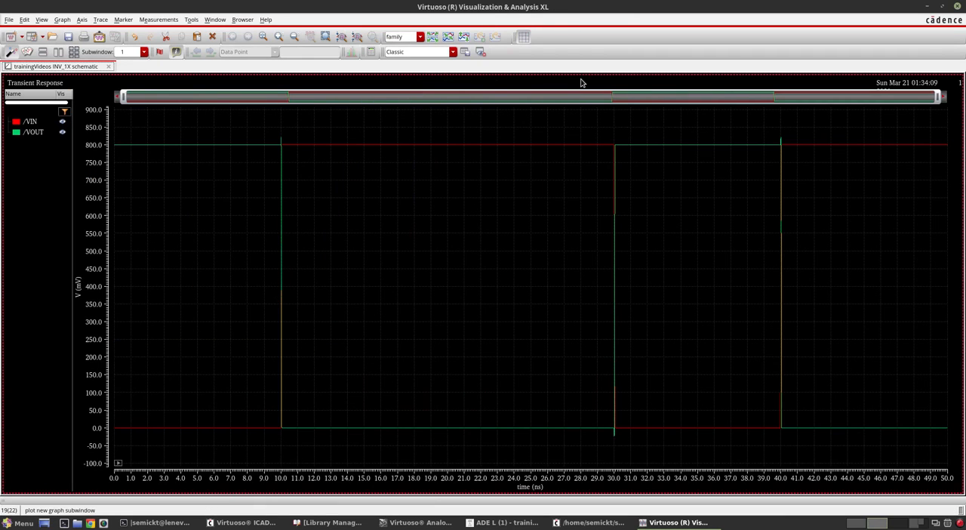
pyautogui.click(434, 39)
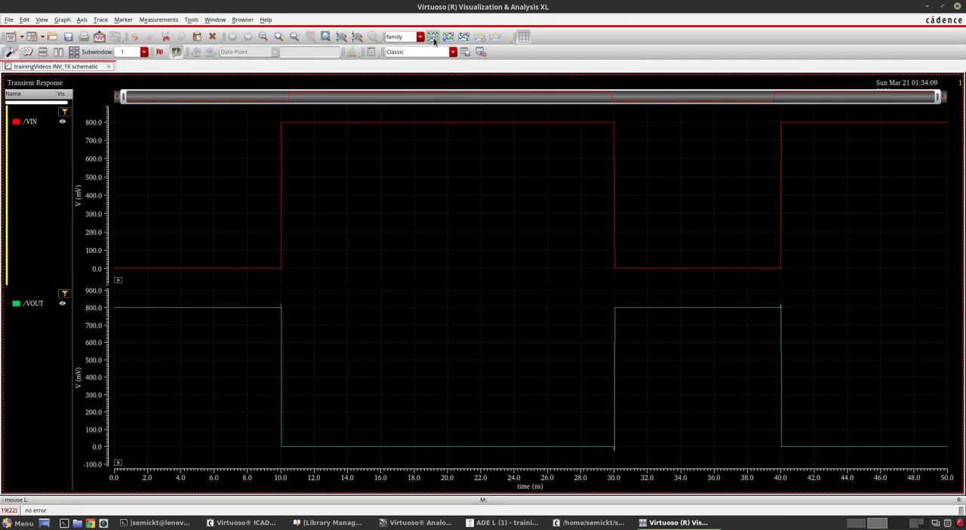
# - Inspect the VIN bit pattern and the VOUT transitions near 30 and 40 ns, and close the waveform window
pyautogui.moveTo(467, 130)
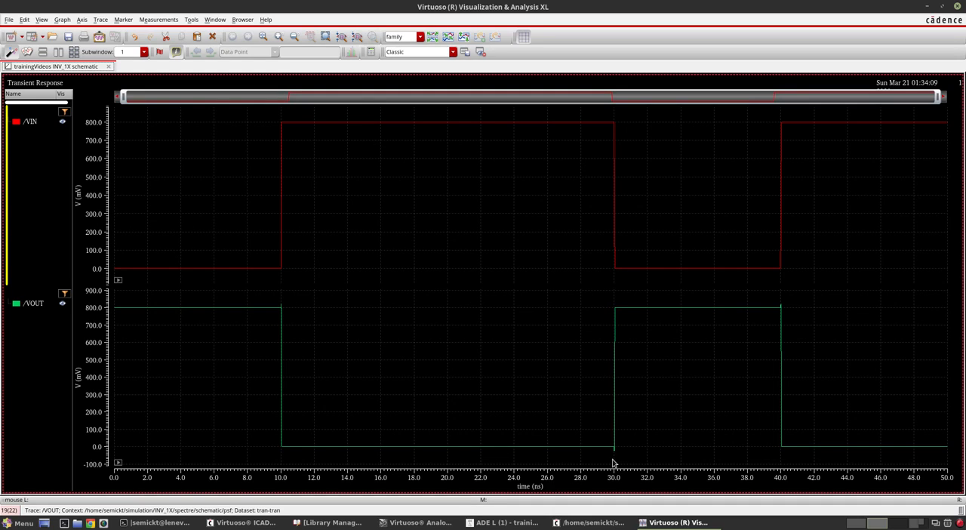
pyautogui.moveTo(615, 453)
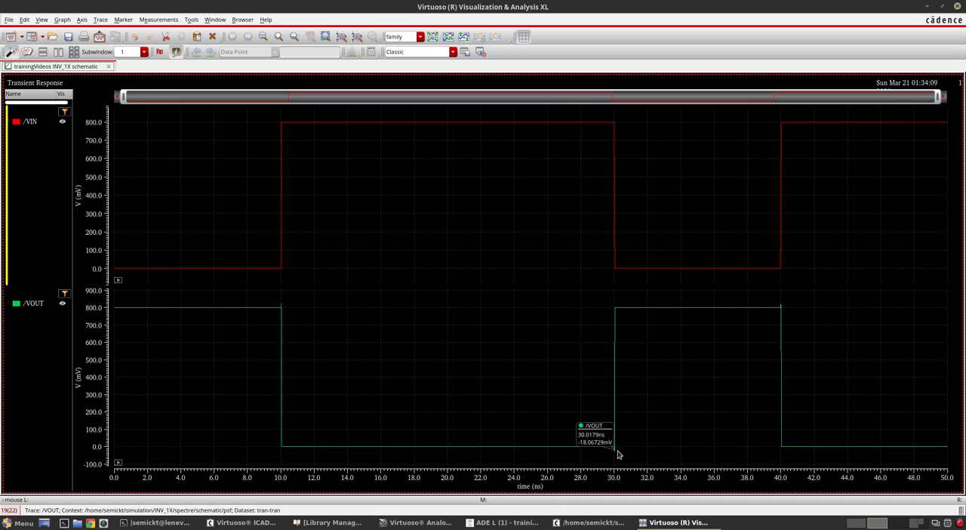
pyautogui.moveTo(782, 307)
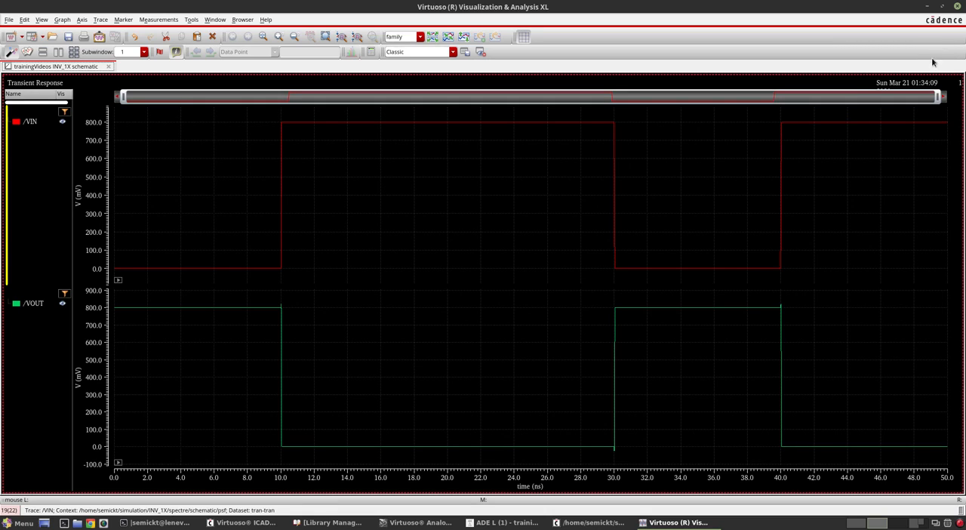
pyautogui.click(960, 6)
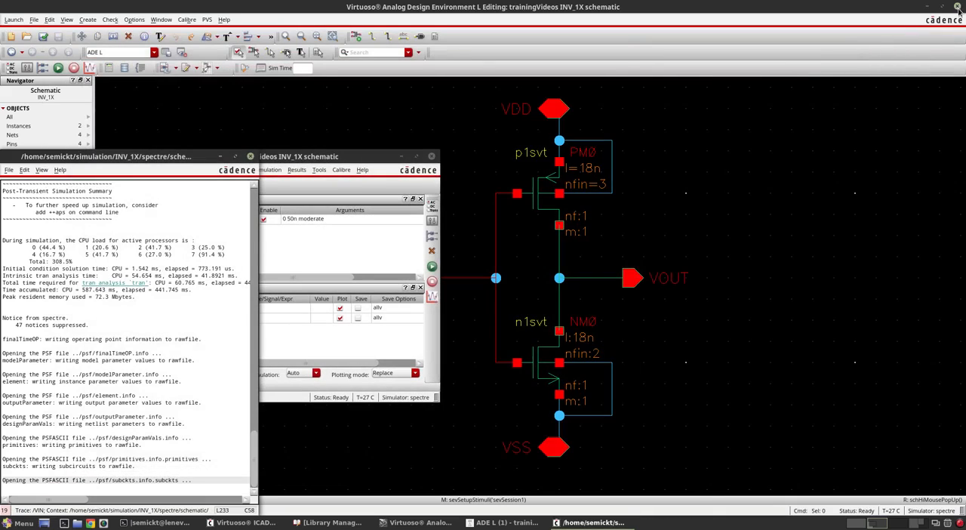
# - Save the ADE L state as a cellview named trans under cell INV_1X in the trainingVideos library
pyautogui.click(356, 161)
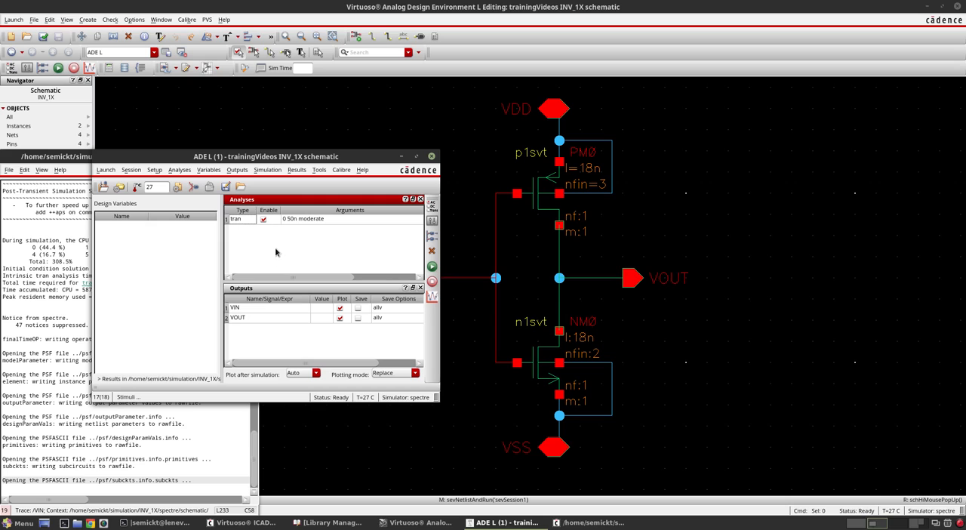
pyautogui.click(226, 187)
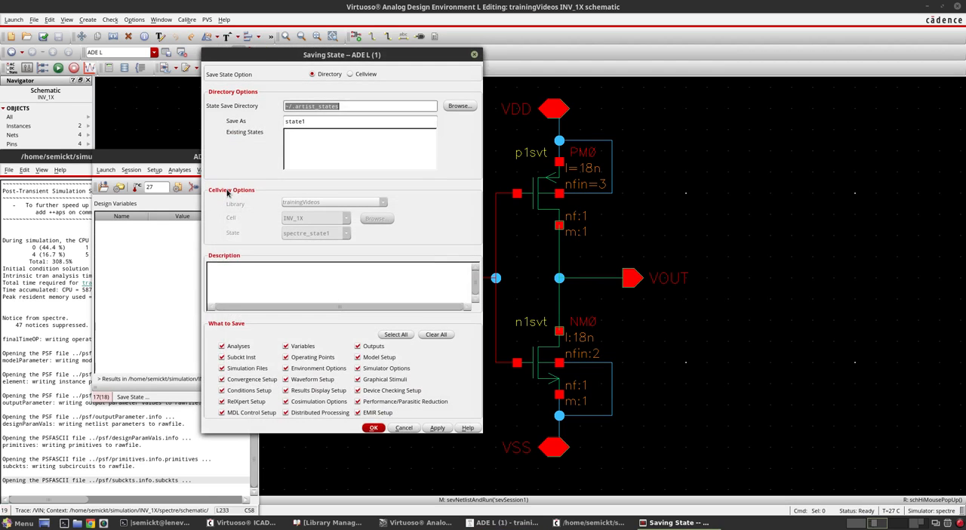
pyautogui.click(367, 74)
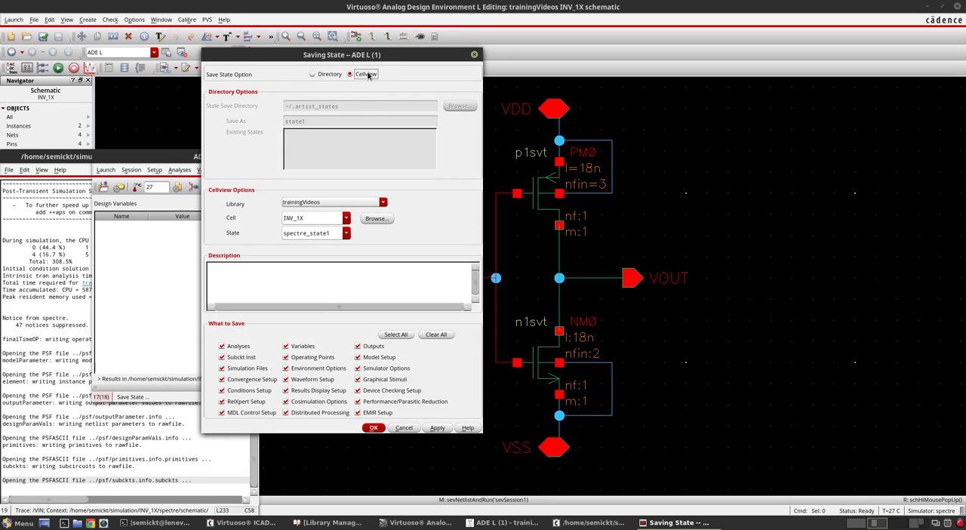
pyautogui.doubleClick(338, 232)
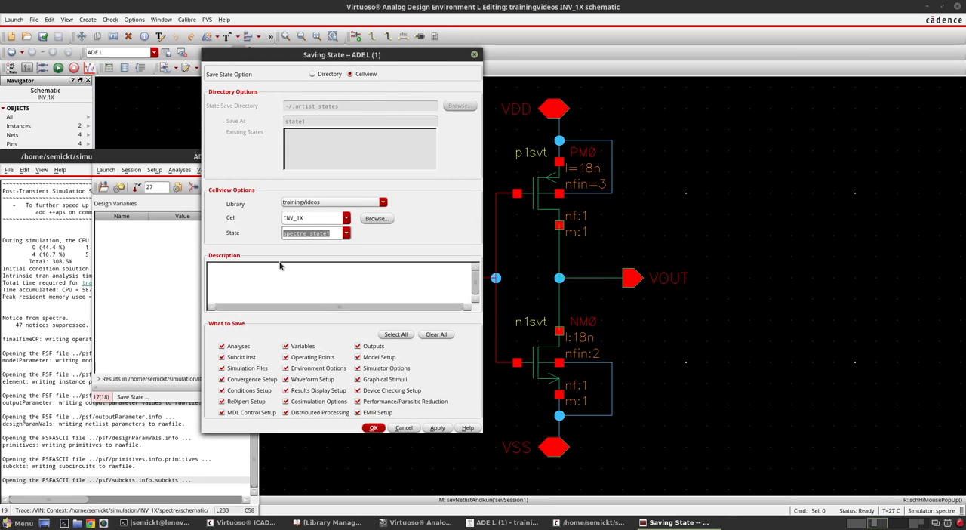
pyautogui.write('trans')
pyautogui.click(263, 271)
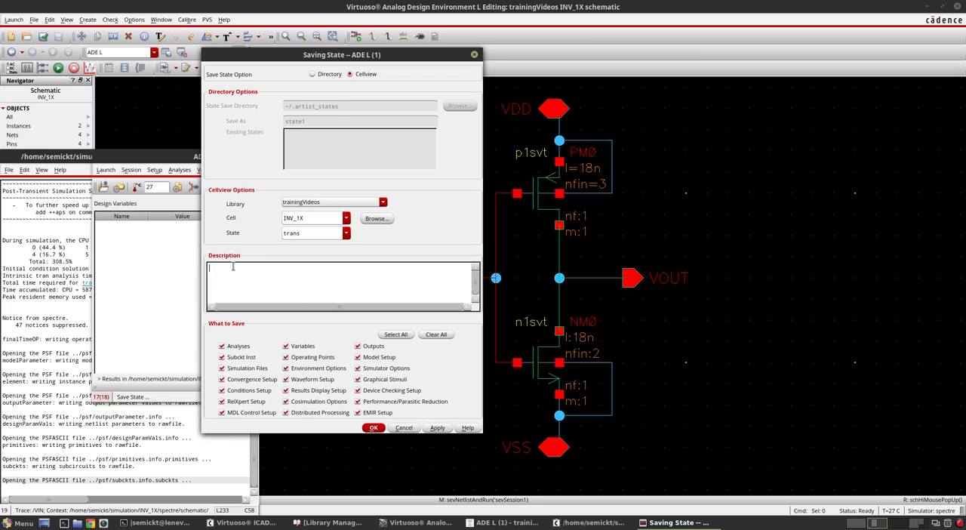
pyautogui.click(373, 428)
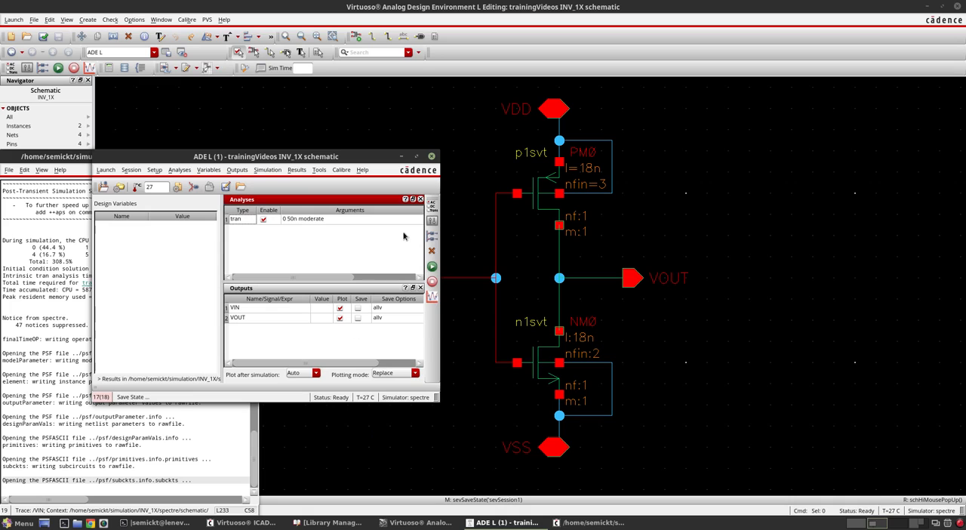
# - Close the ADE L session, check the trans view of INV_1X in the Library Manager, and return to the schematic
pyautogui.click(432, 157)
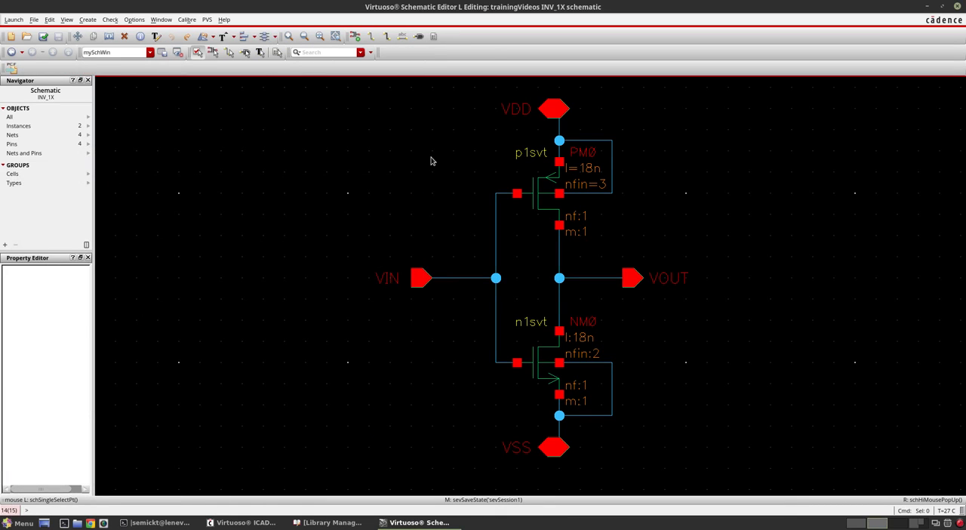
pyautogui.click(333, 524)
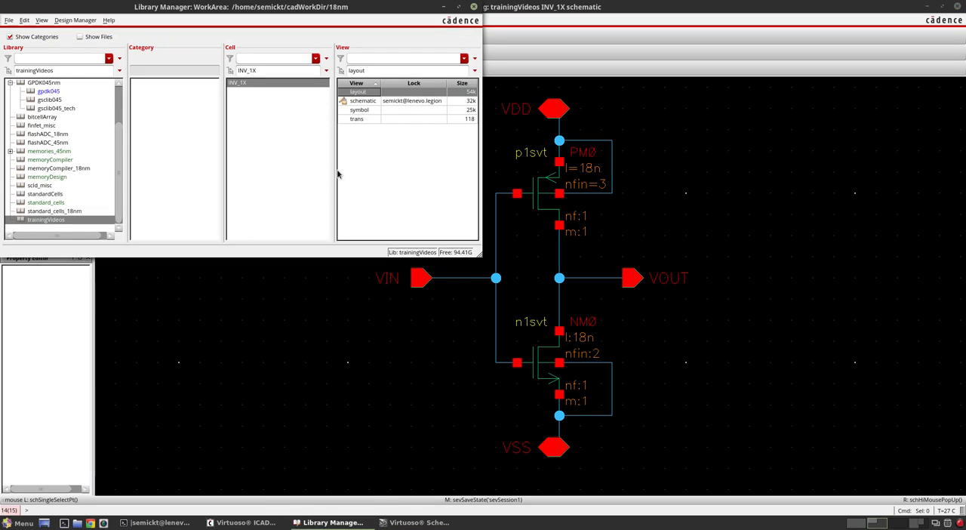
pyautogui.click(364, 121)
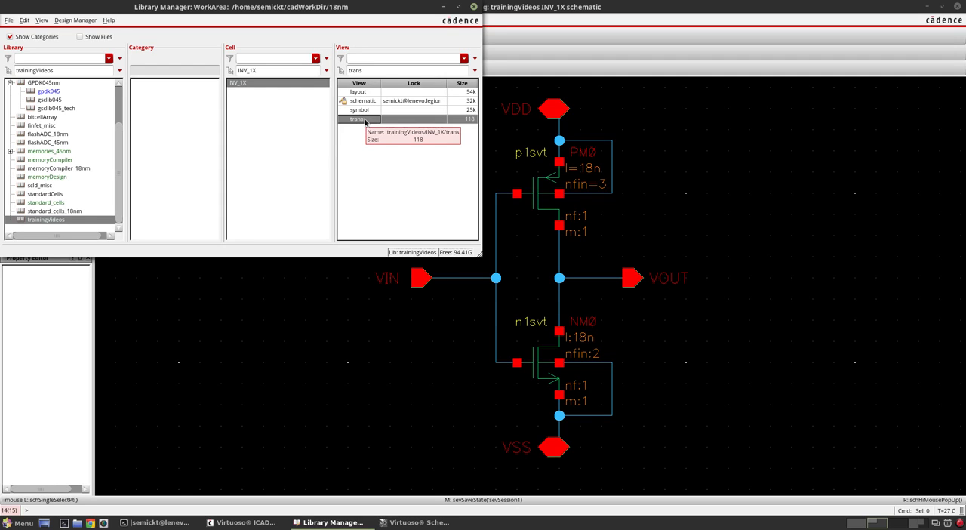
pyautogui.click(336, 373)
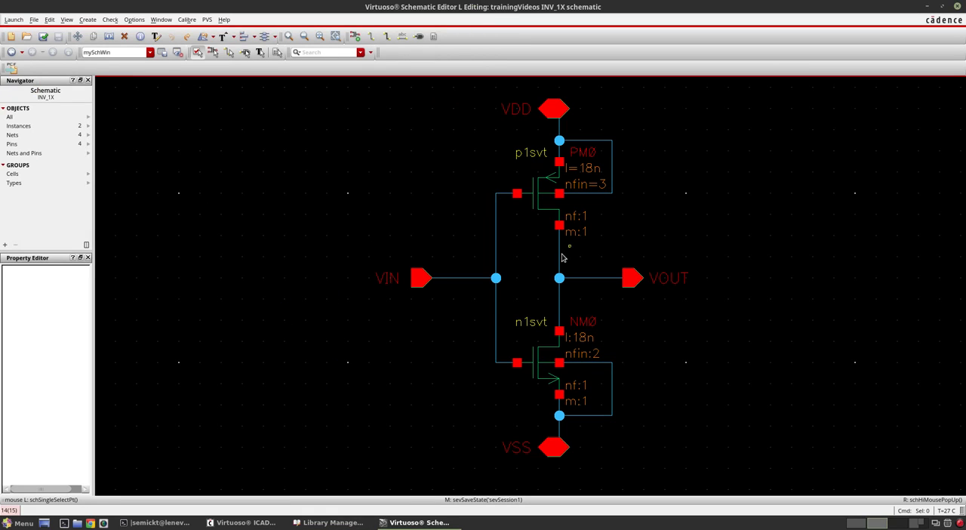
# - Launch a new ADE L session from the INV_1X schematic and load the cellview state trans
pyautogui.click(12, 22)
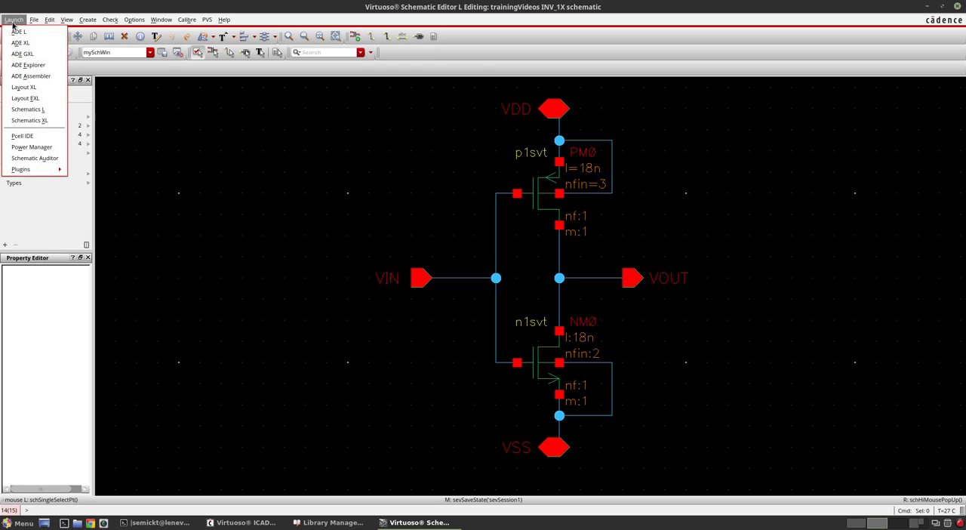
pyautogui.click(20, 32)
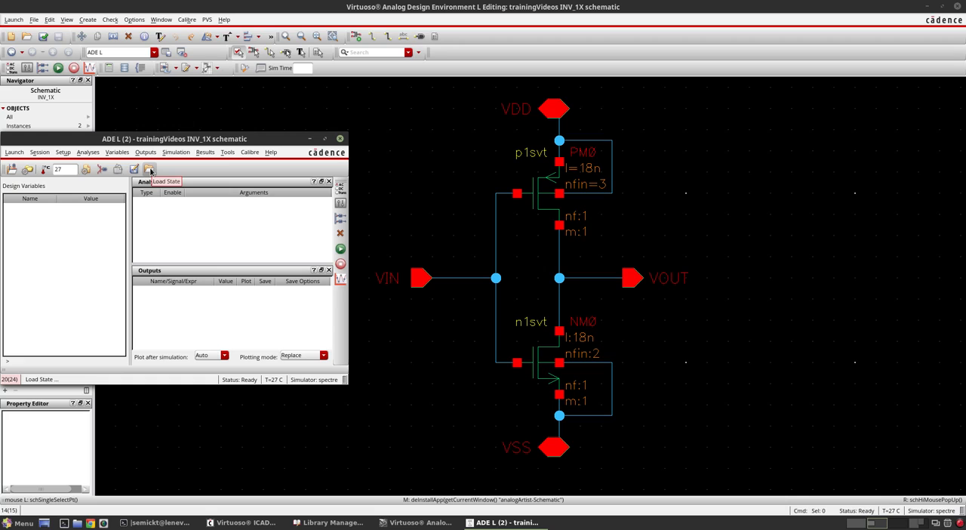
pyautogui.click(149, 169)
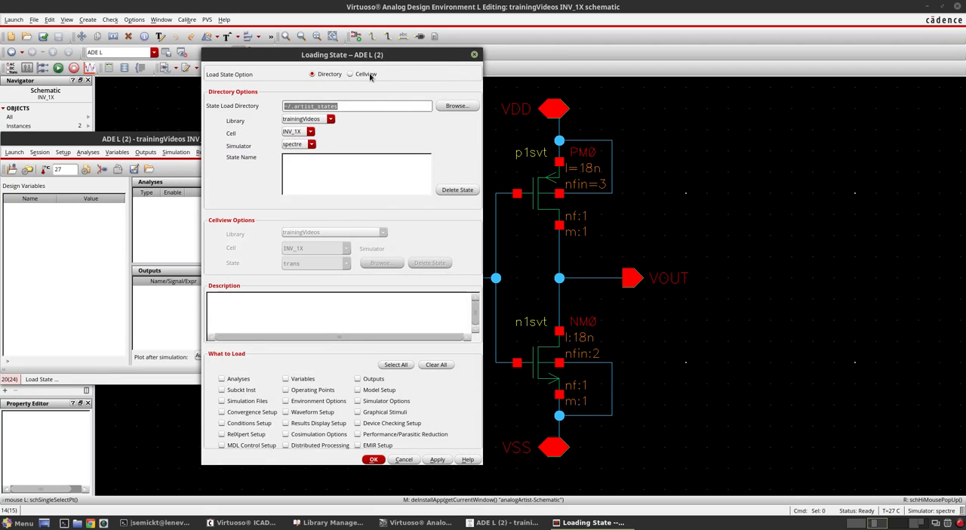
pyautogui.click(367, 75)
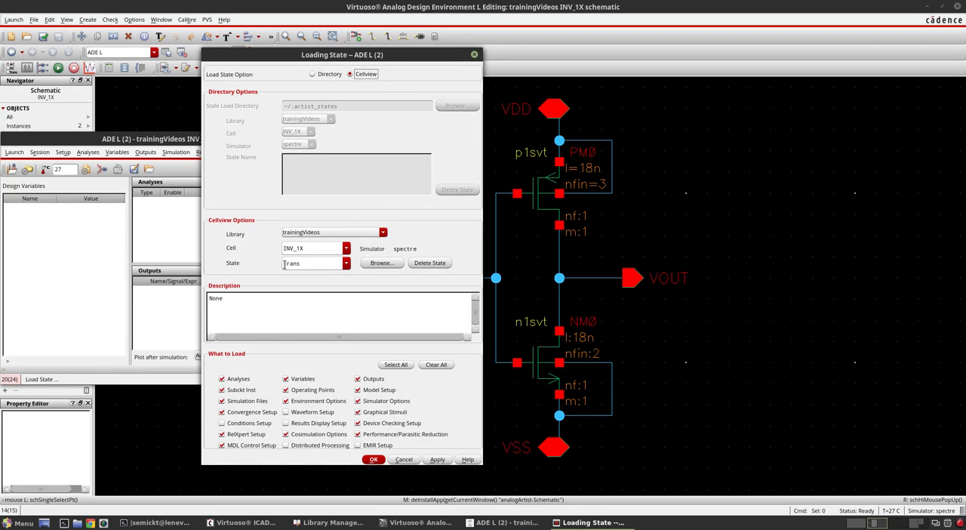
pyautogui.click(375, 460)
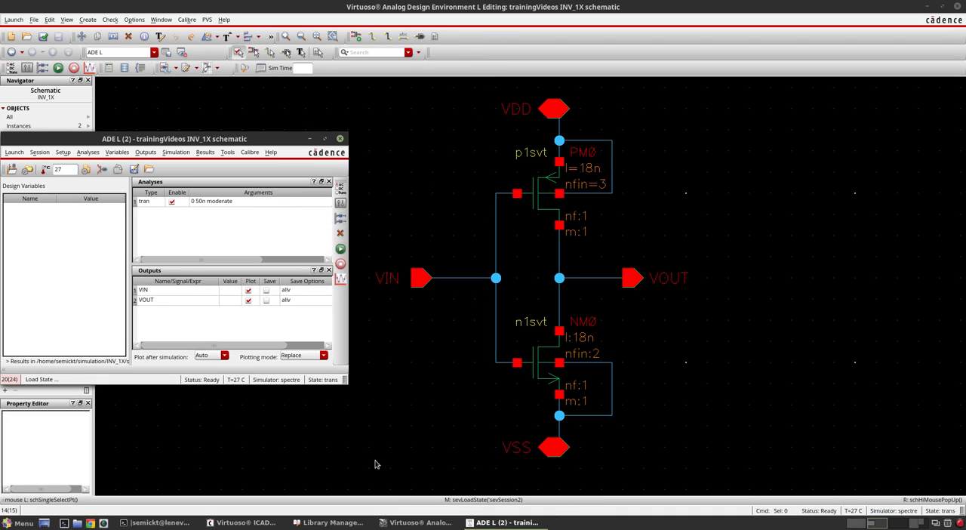
# - Check the model library setup restored in the reloaded session and leave it without changes
pyautogui.moveTo(215, 141); pyautogui.dragTo(370, 138)
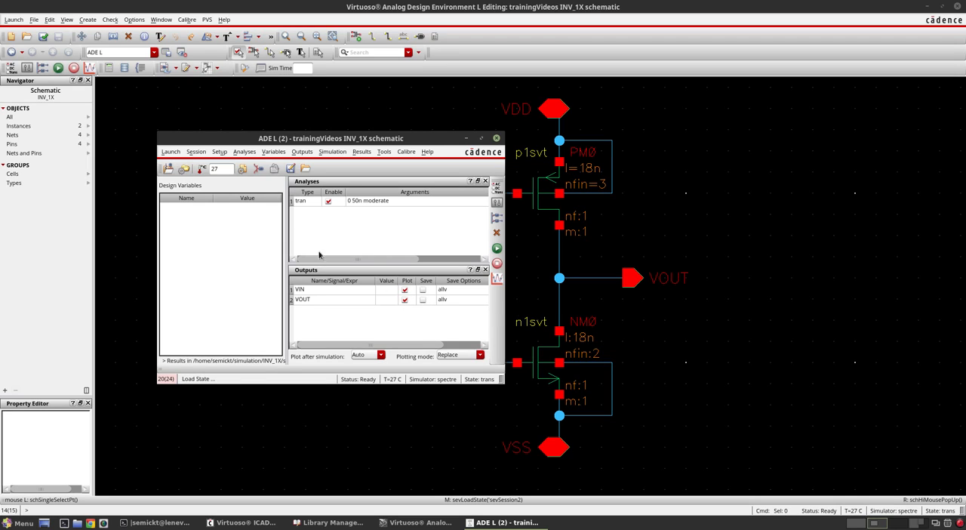
pyautogui.click(243, 170)
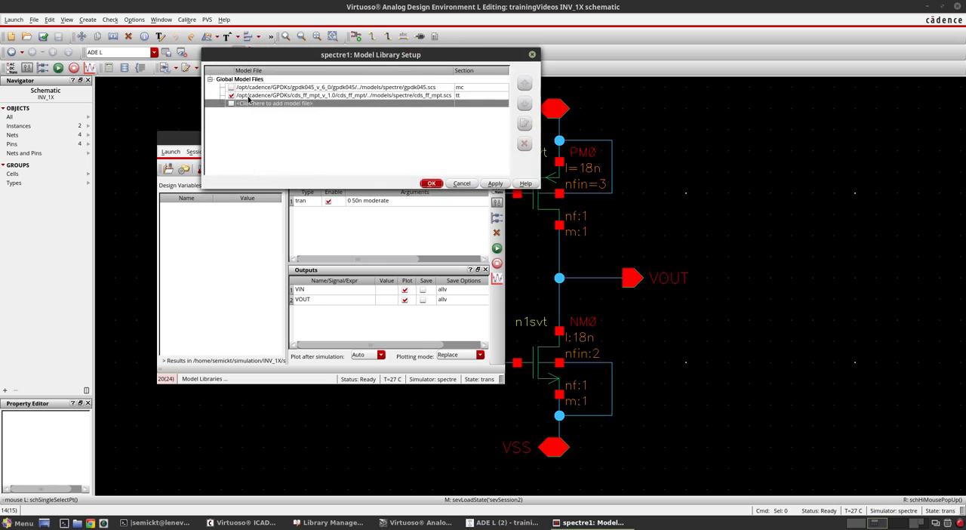
pyautogui.click(461, 184)
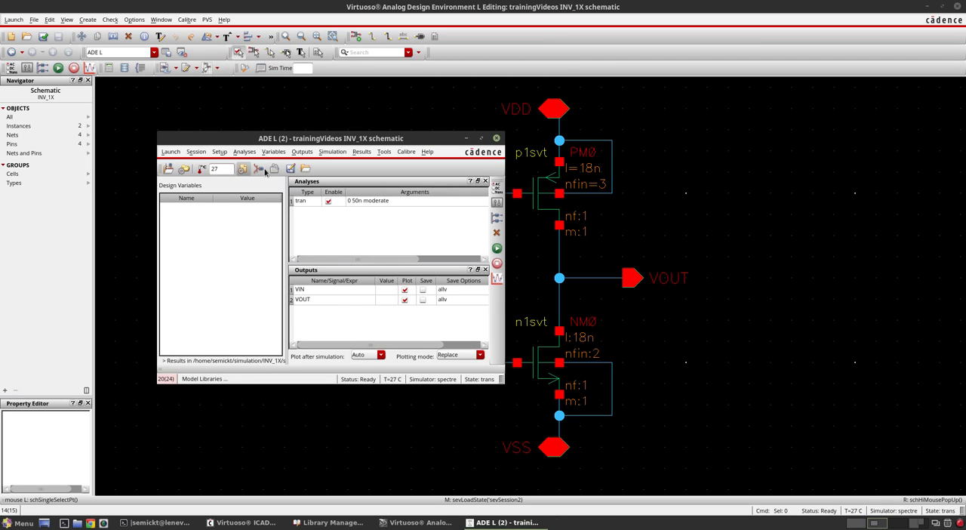
# - Check the analog stimuli for VSS, VDD and VIN restored in the reloaded session and accept them without changes
pyautogui.click(259, 170)
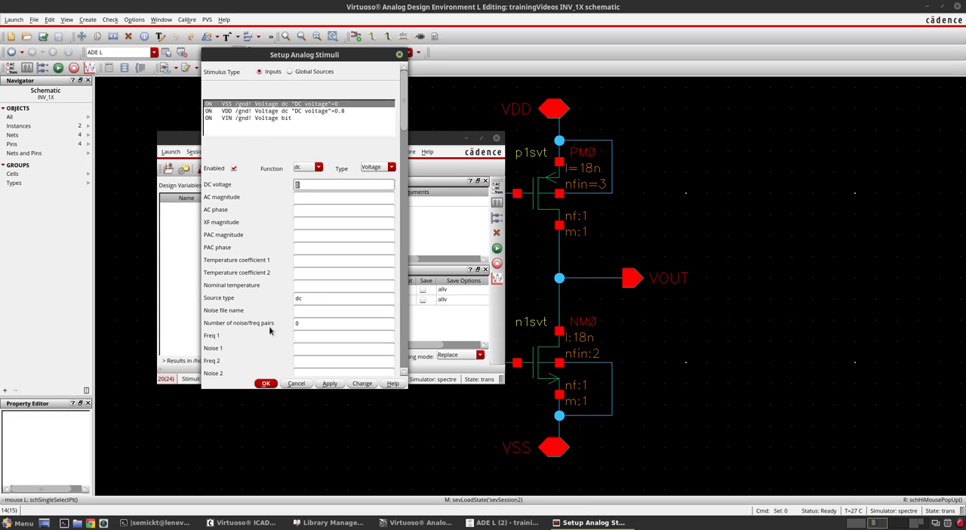
pyautogui.click(266, 383)
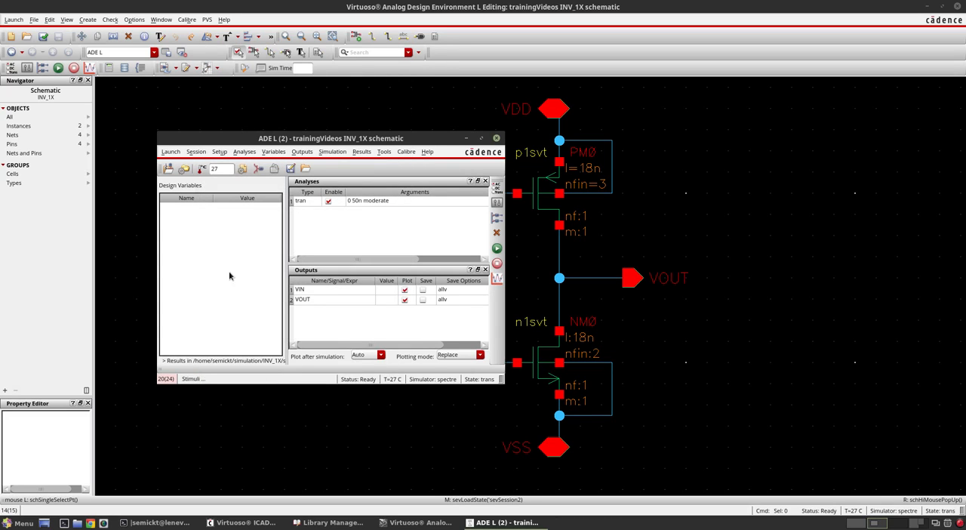
# - Run the transient simulation from the reloaded state and display VIN and VOUT in separate strips in a maximized waveform window
pyautogui.click(496, 250)
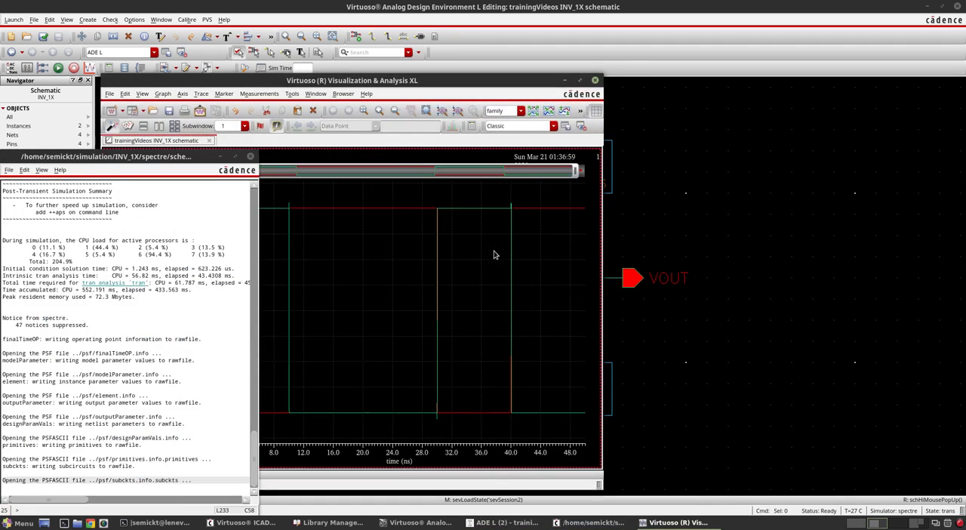
pyautogui.click(533, 111)
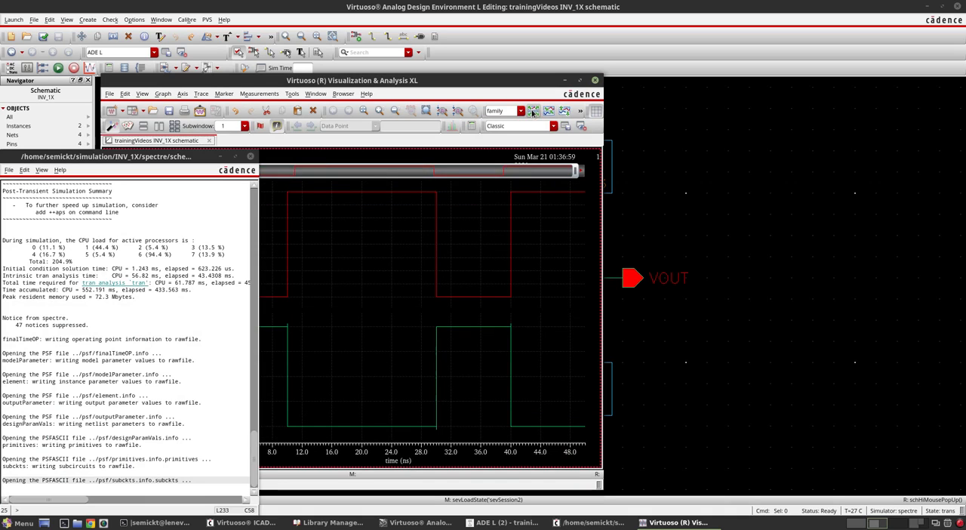
pyautogui.click(580, 80)
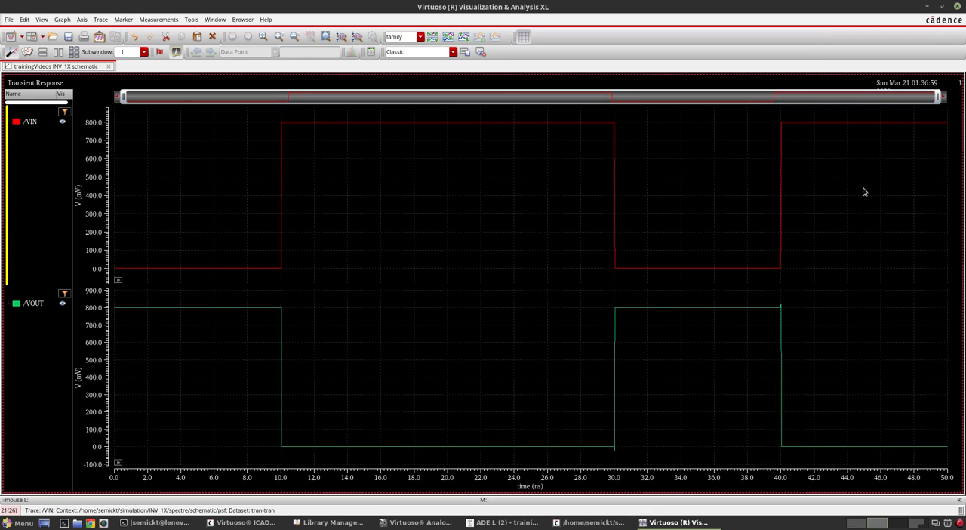
# - Close the waveform window and the ADE L session to return to the INV_1X schematic
pyautogui.click(958, 8)
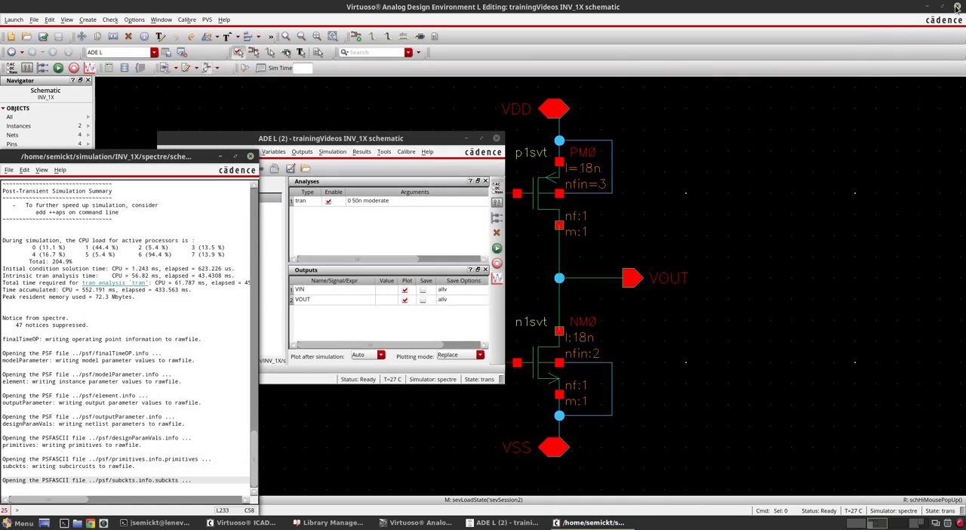
pyautogui.click(375, 144)
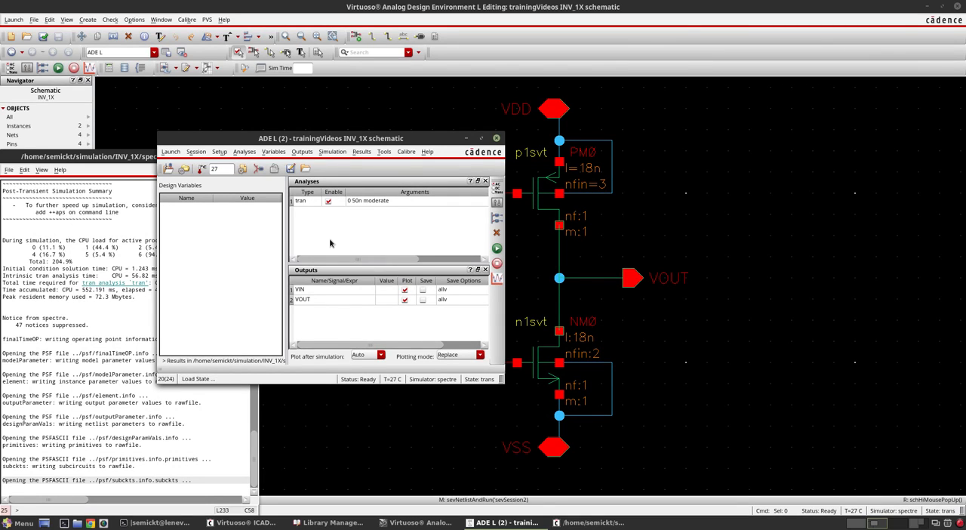
pyautogui.click(497, 140)
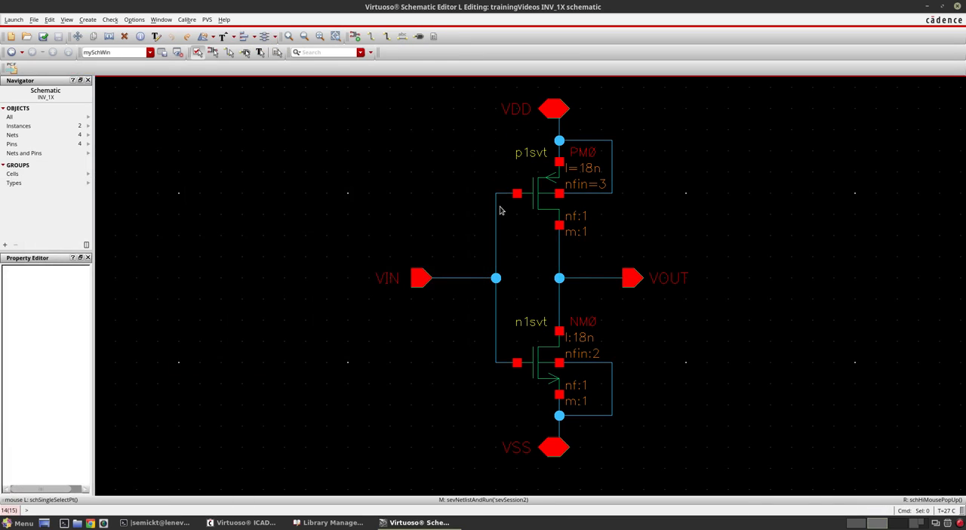